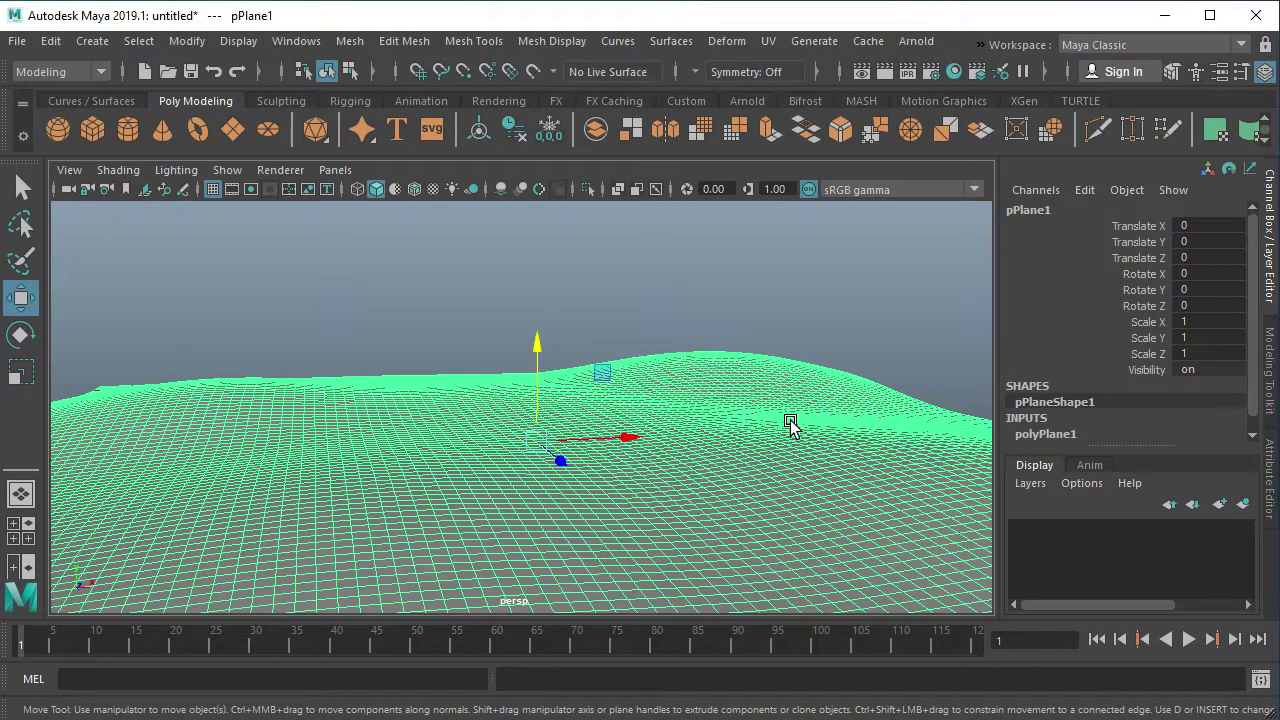
Open the Hypershade from Windows > Rendering Editors and move its window up and left.
{"action": "left_click", "coordinate": [296, 41]}
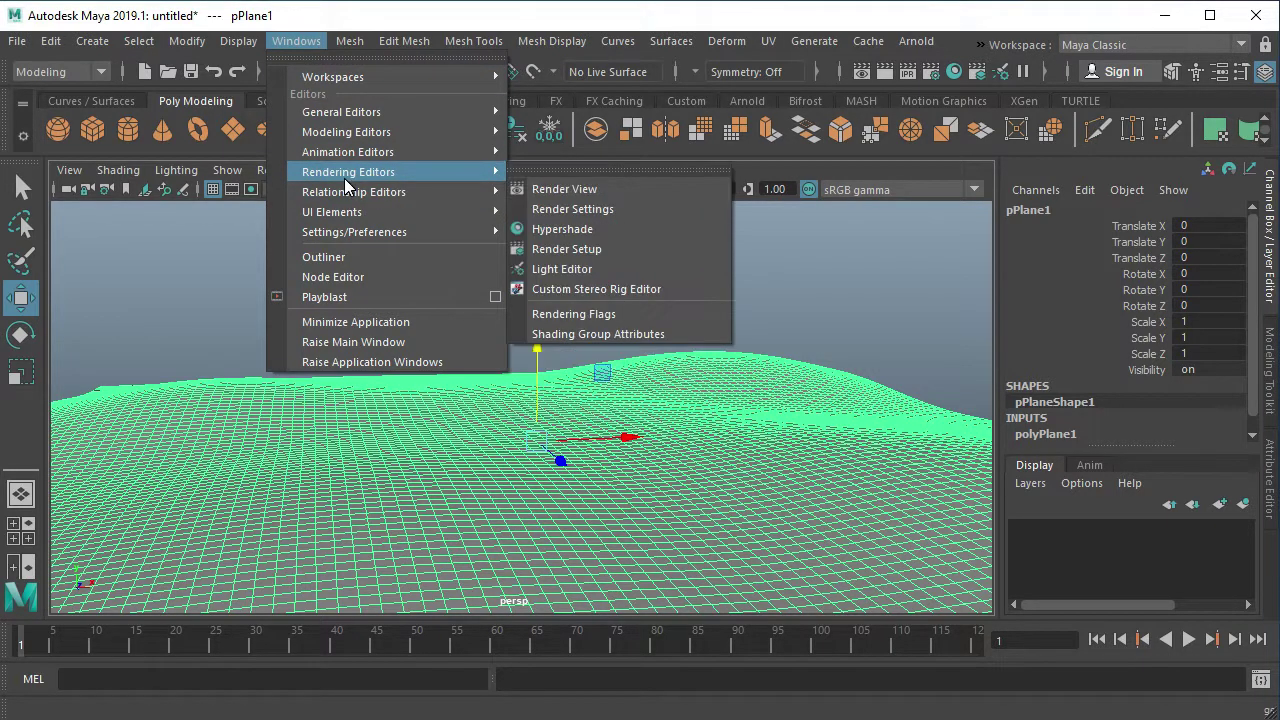
{"action": "mouse_move", "coordinate": [348, 172]}
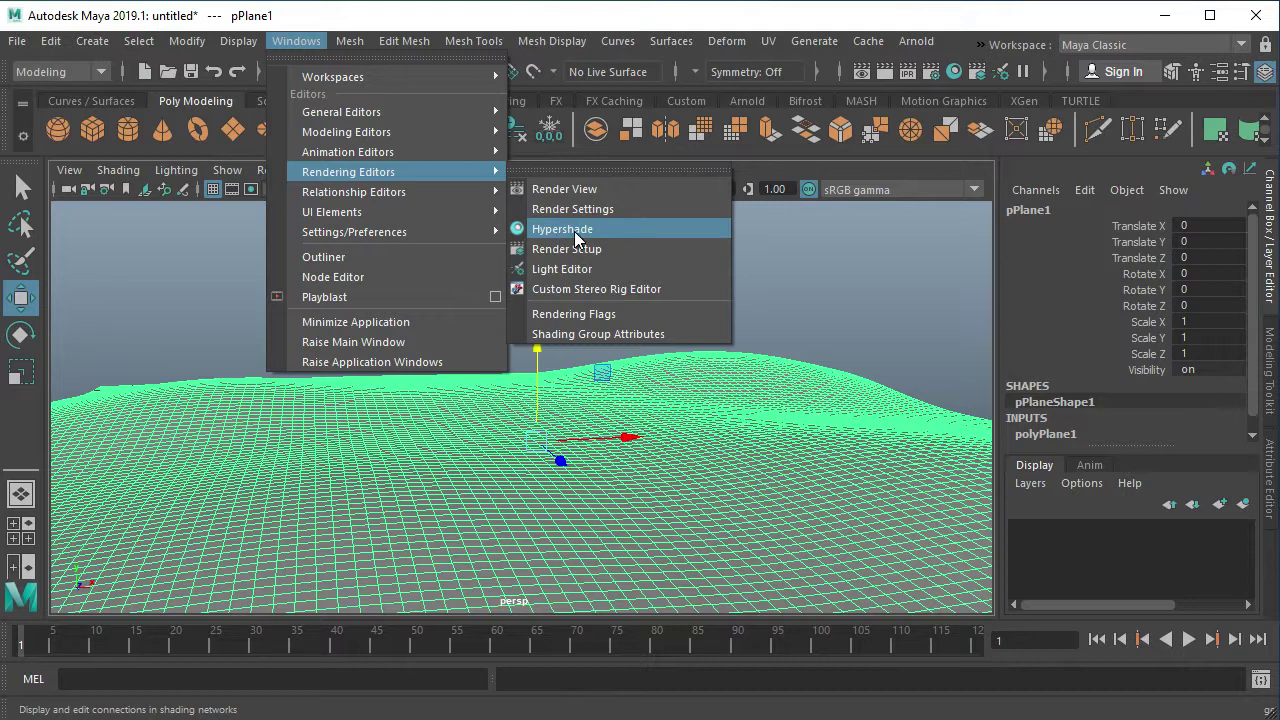
{"action": "left_click", "coordinate": [574, 236]}
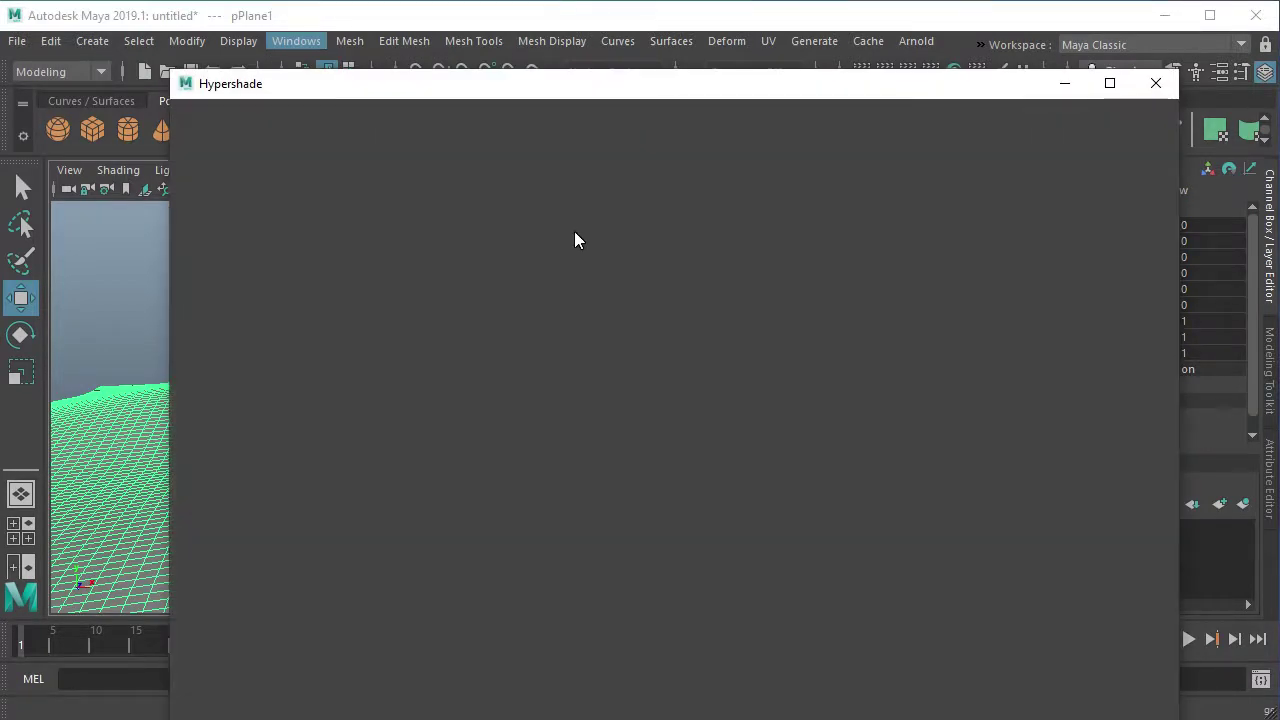
{"action": "left_click_drag", "start_coordinate": [473, 87], "coordinate": [459, 49]}
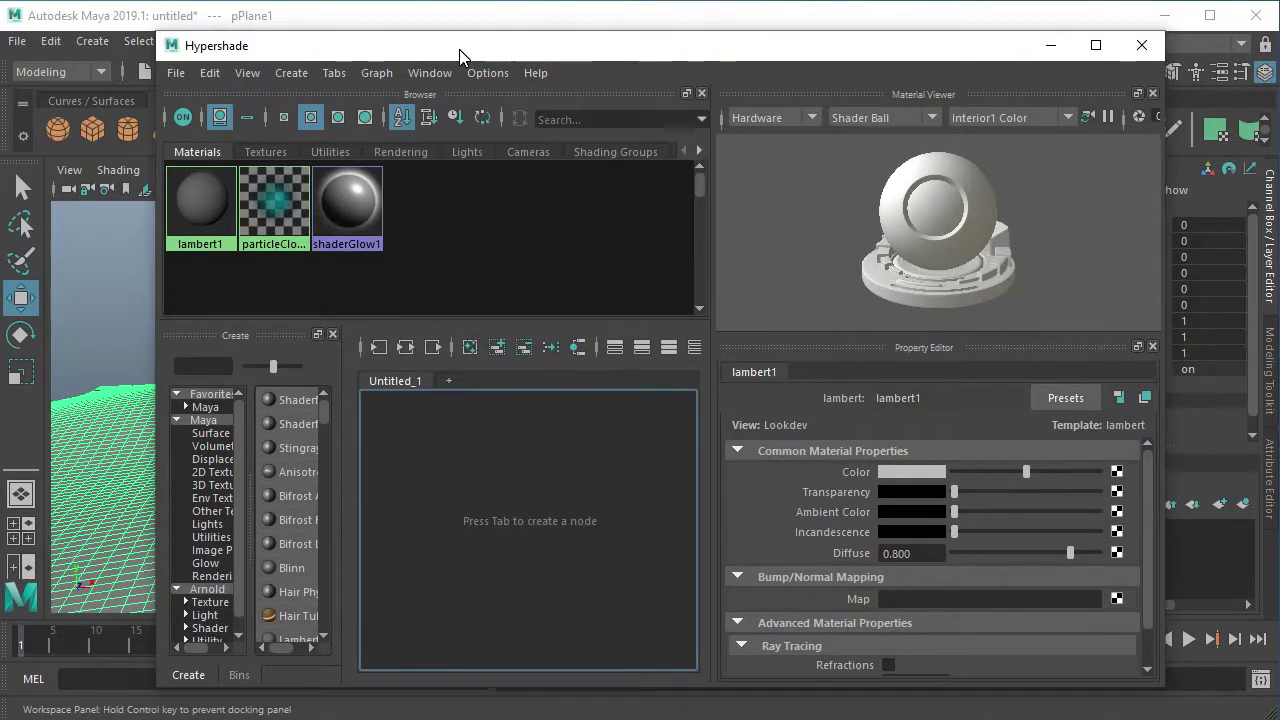
Show Favorites > Maya and widen the Hypershade so Blinn, Lambert, Phong and Ramp Shader show in full.
{"action": "left_click", "coordinate": [105, 432]}
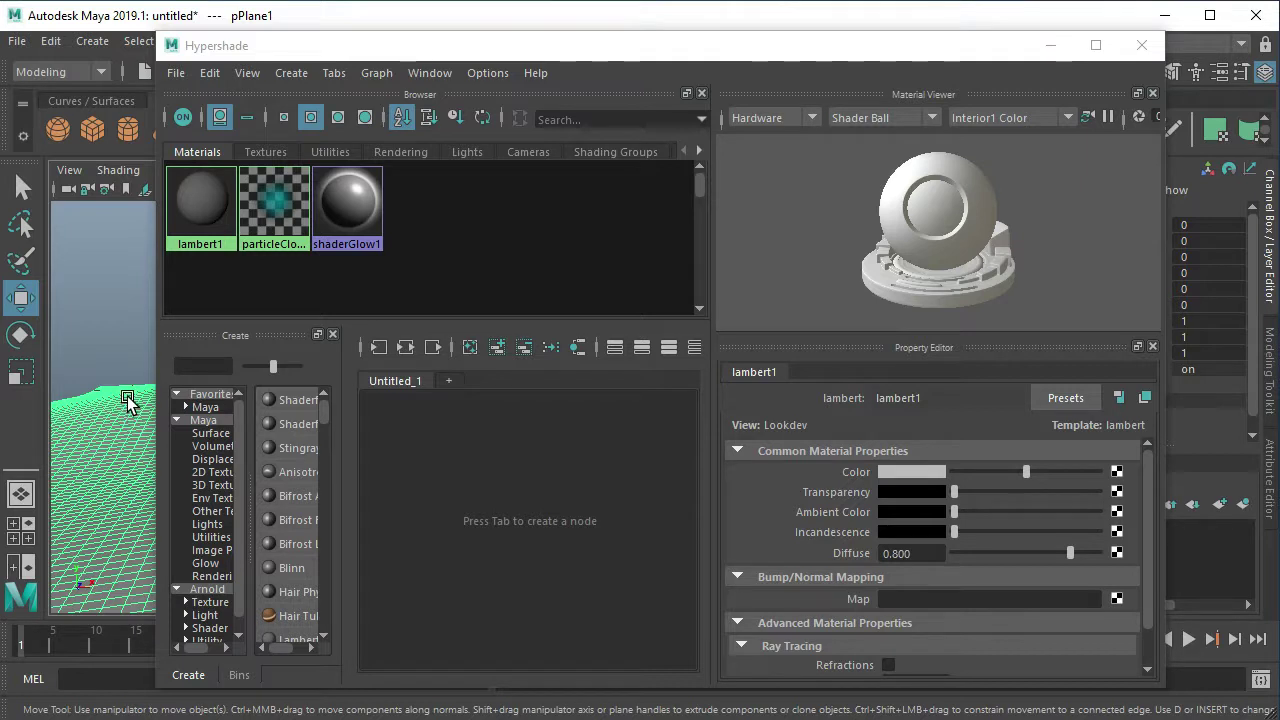
{"action": "left_click", "coordinate": [205, 407]}
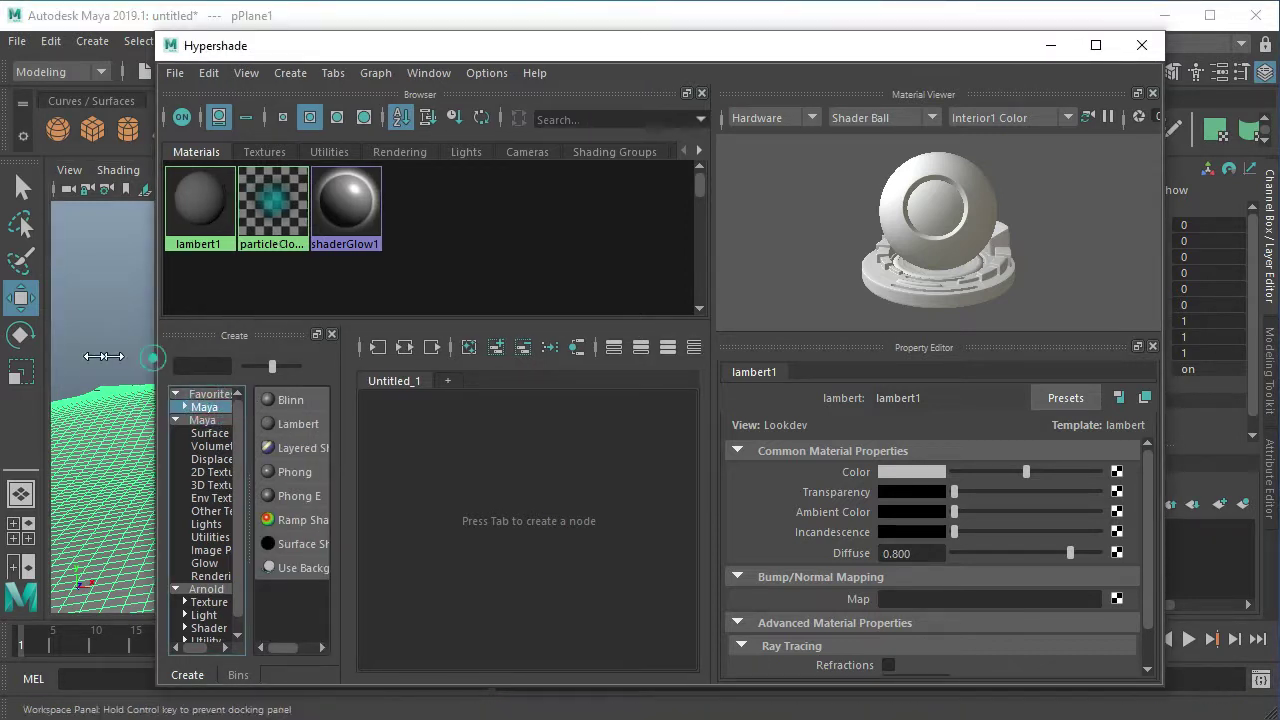
{"action": "left_click_drag", "start_coordinate": [157, 362], "coordinate": [73, 362]}
{"action": "mouse_move", "coordinate": [160, 394]}
{"action": "left_mouse_down"}
{"action": "mouse_move", "coordinate": [240, 400]}
{"action": "mouse_move", "coordinate": [166, 410]}
{"action": "left_mouse_up"}
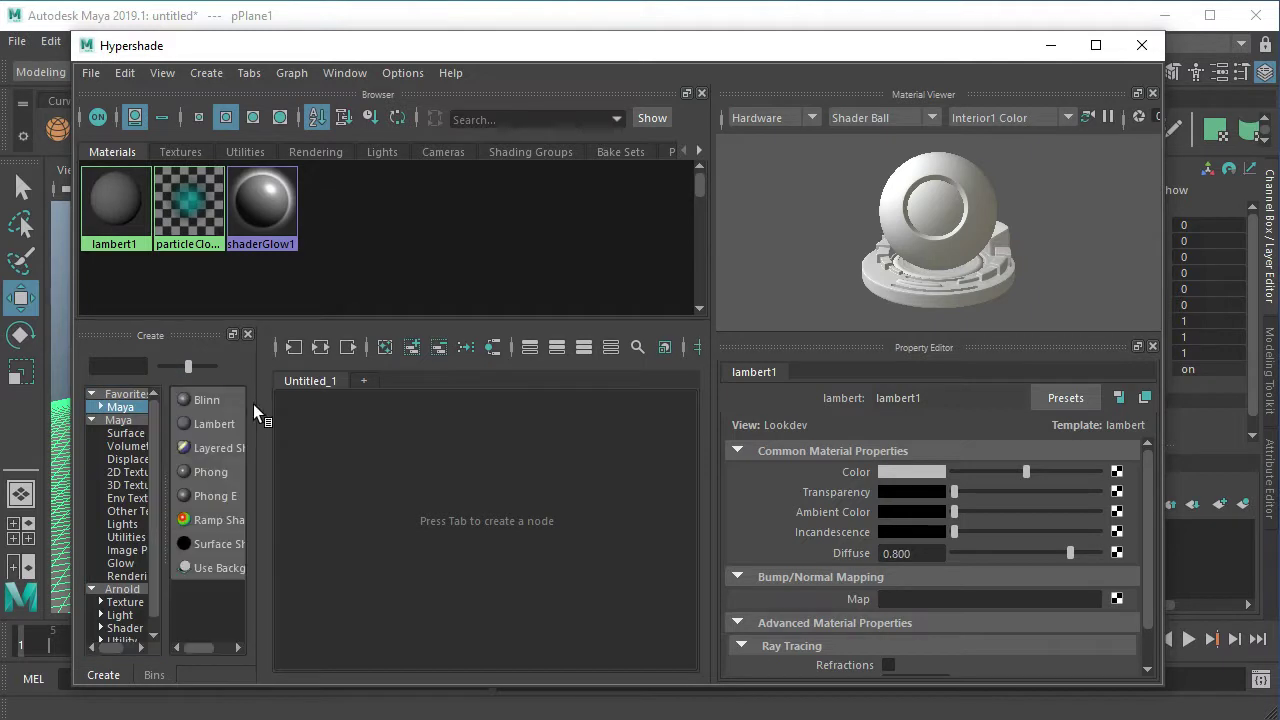
{"action": "left_click_drag", "start_coordinate": [250, 414], "coordinate": [362, 414]}
{"action": "left_click_drag", "start_coordinate": [165, 428], "coordinate": [215, 428]}
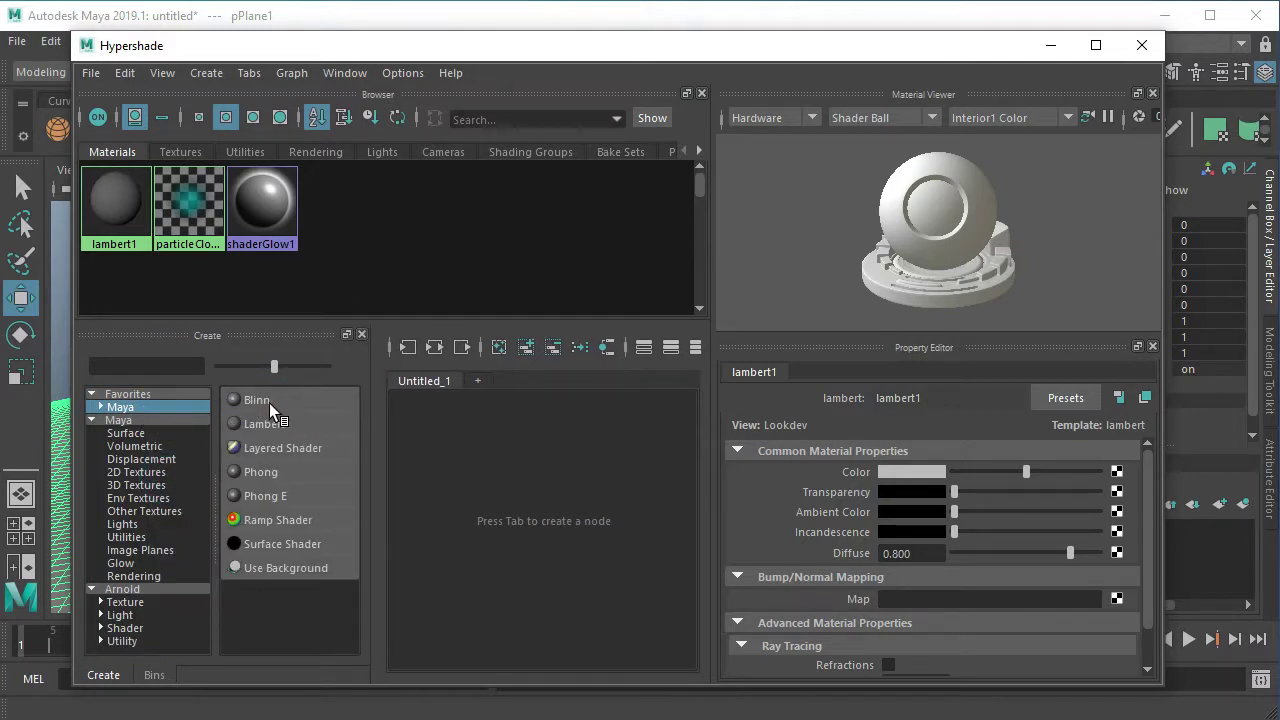
Create a Blinn material, rename it Ground_shd, and frame it in the node graph.
{"action": "left_click", "coordinate": [269, 402]}
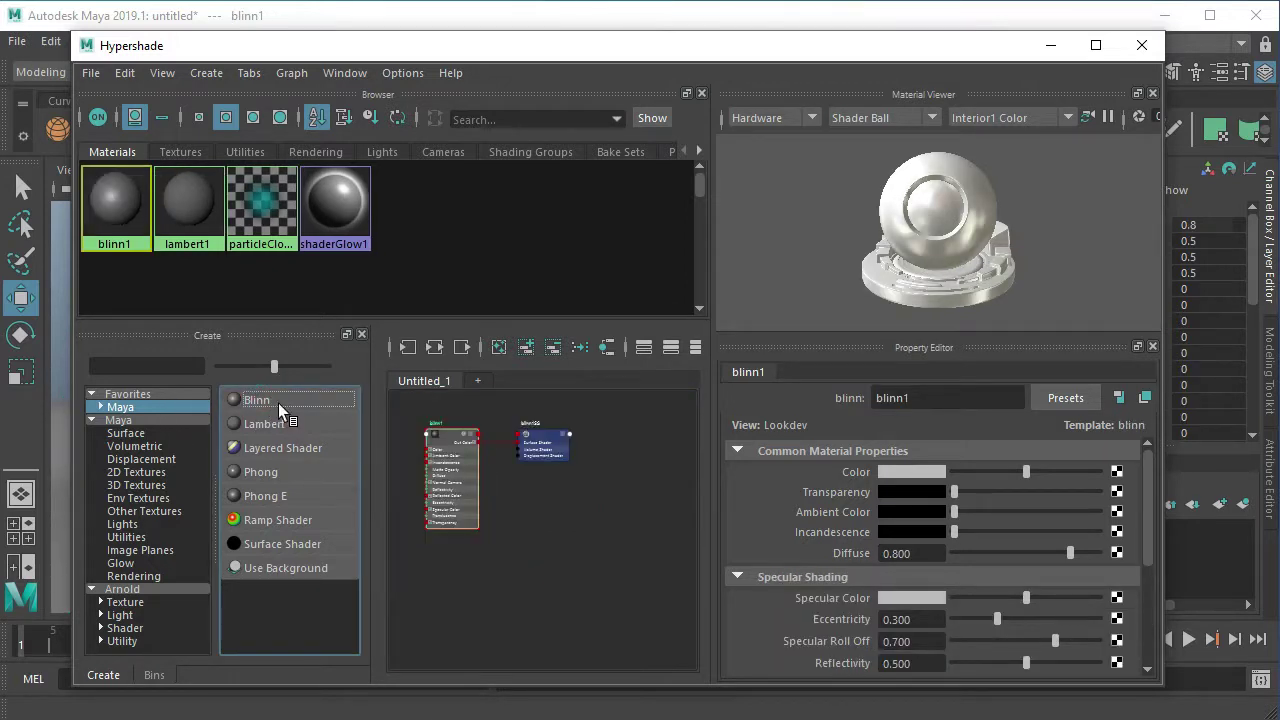
{"action": "scroll", "coordinate": [449, 455], "scroll_direction": "up", "scroll_amount": 2}
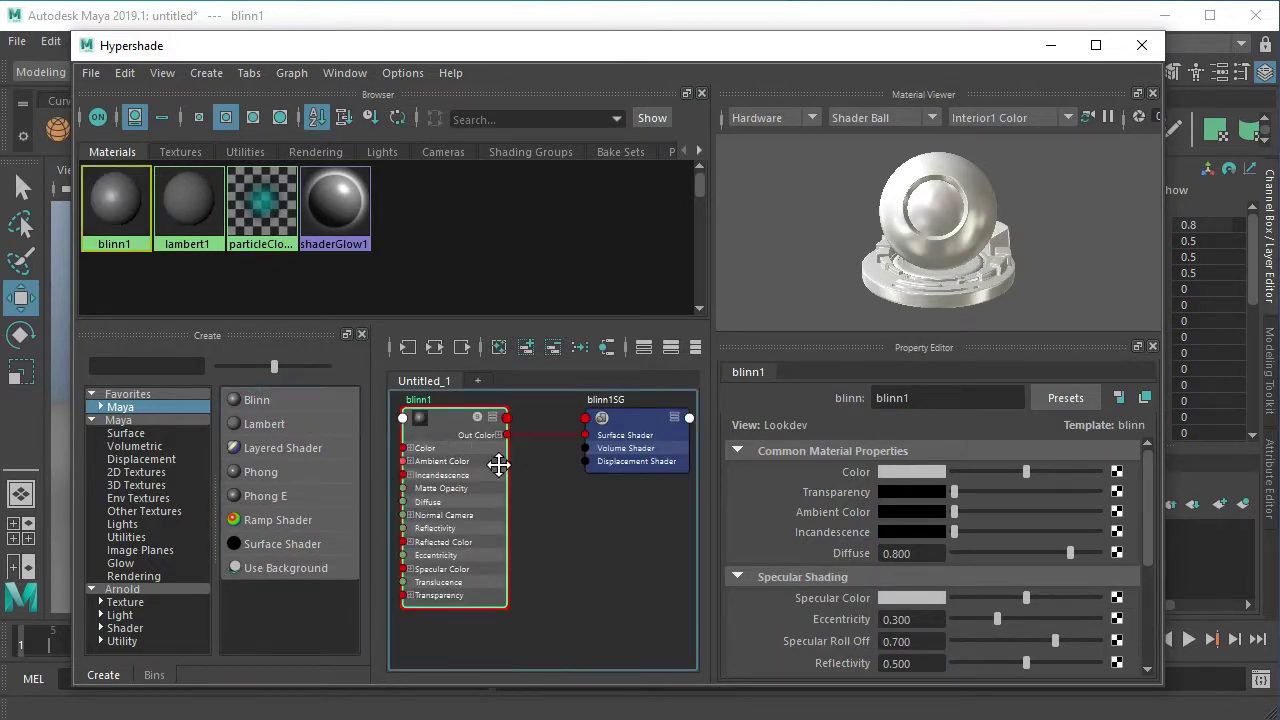
{"action": "scroll", "coordinate": [500, 463], "scroll_direction": "up", "scroll_amount": 3}
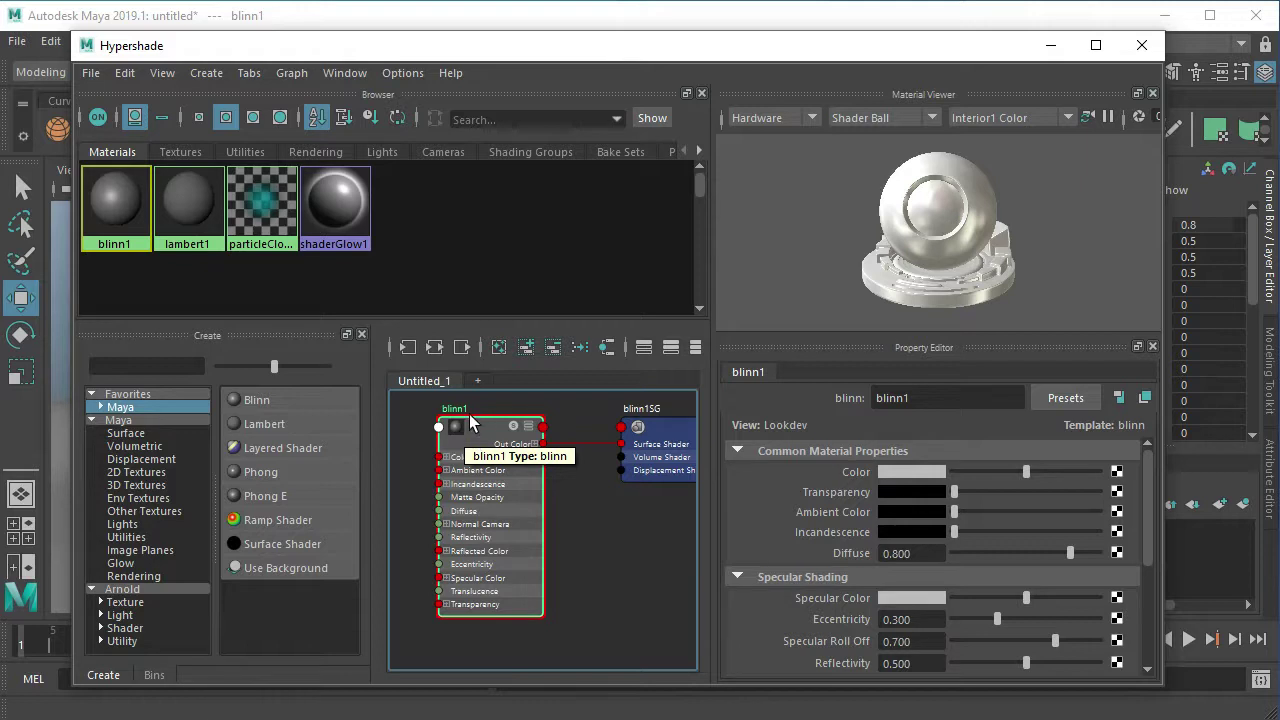
{"action": "double_click", "coordinate": [920, 400]}
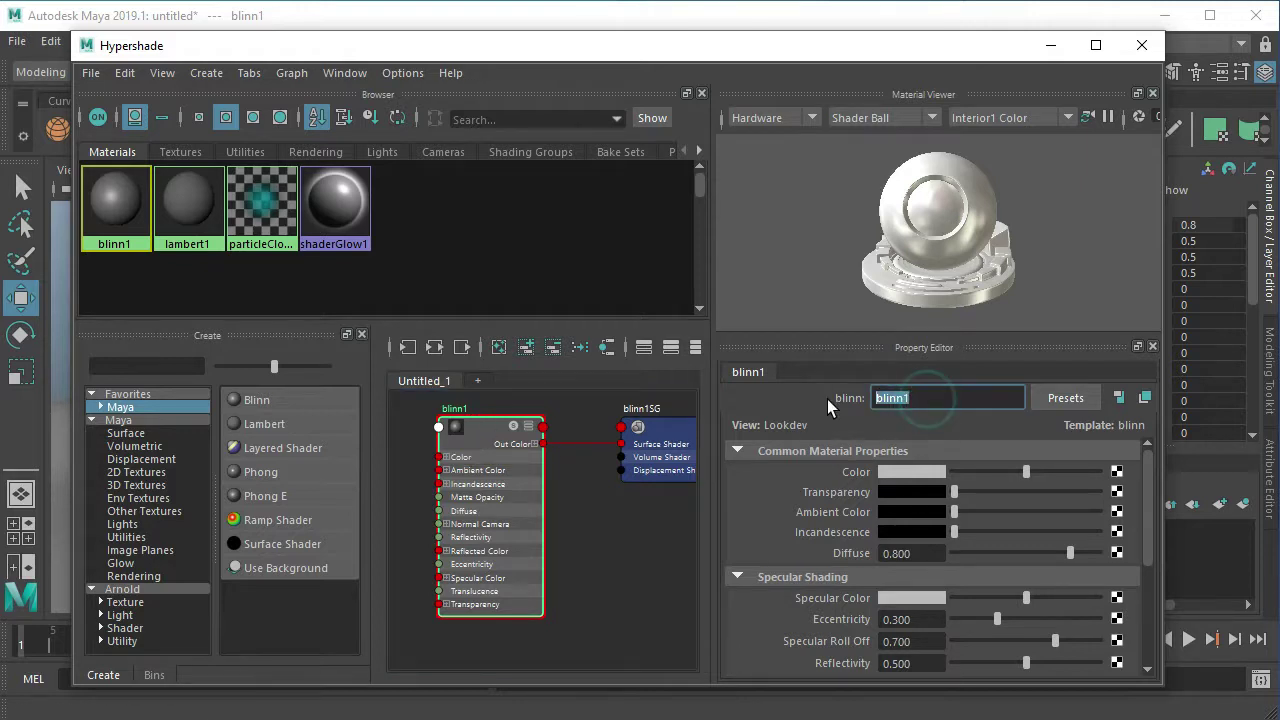
{"action": "type", "text": "G"}
{"action": "type", "text": "round_shd"}
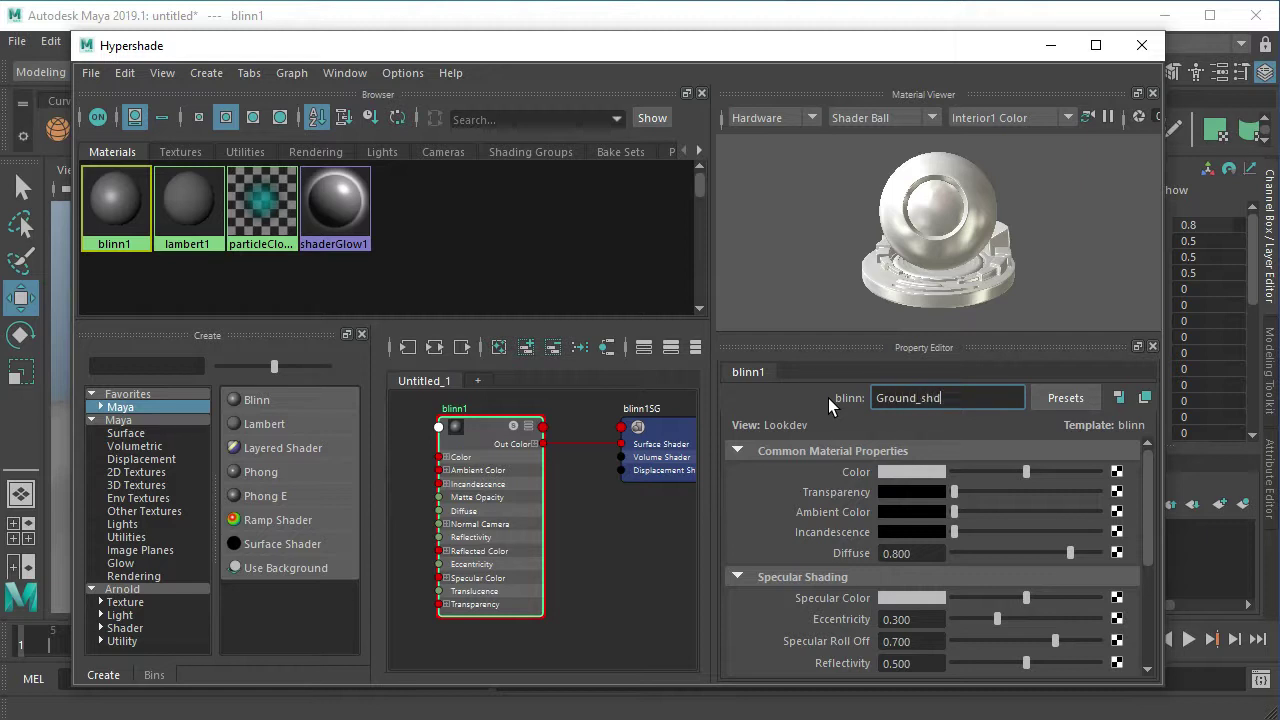
{"action": "key", "text": "Return"}
{"action": "key", "text": "f"}
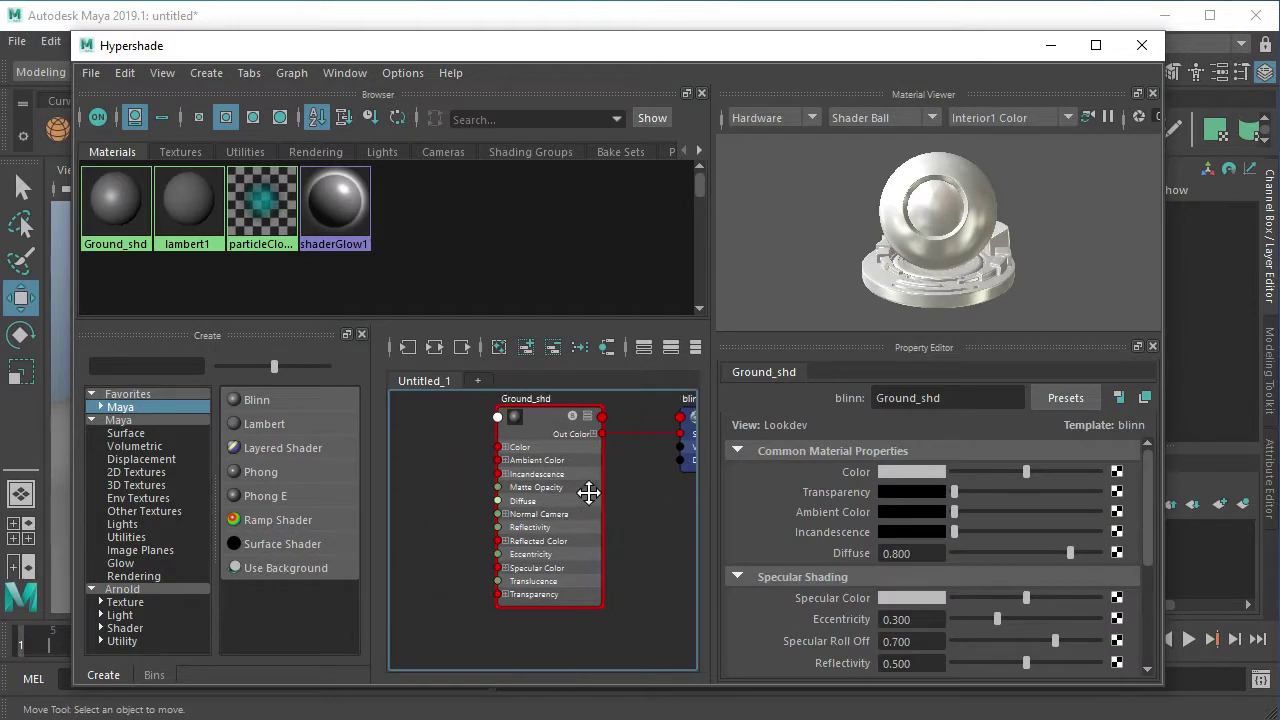
{"action": "mouse_move", "coordinate": [538, 525]}
{"action": "right_mouse_down", "text": "alt"}
{"action": "mouse_move", "coordinate": [620, 500]}
{"action": "mouse_move", "coordinate": [503, 463]}
{"action": "mouse_move", "coordinate": [502, 478]}
{"action": "right_mouse_up", "text": "alt"}
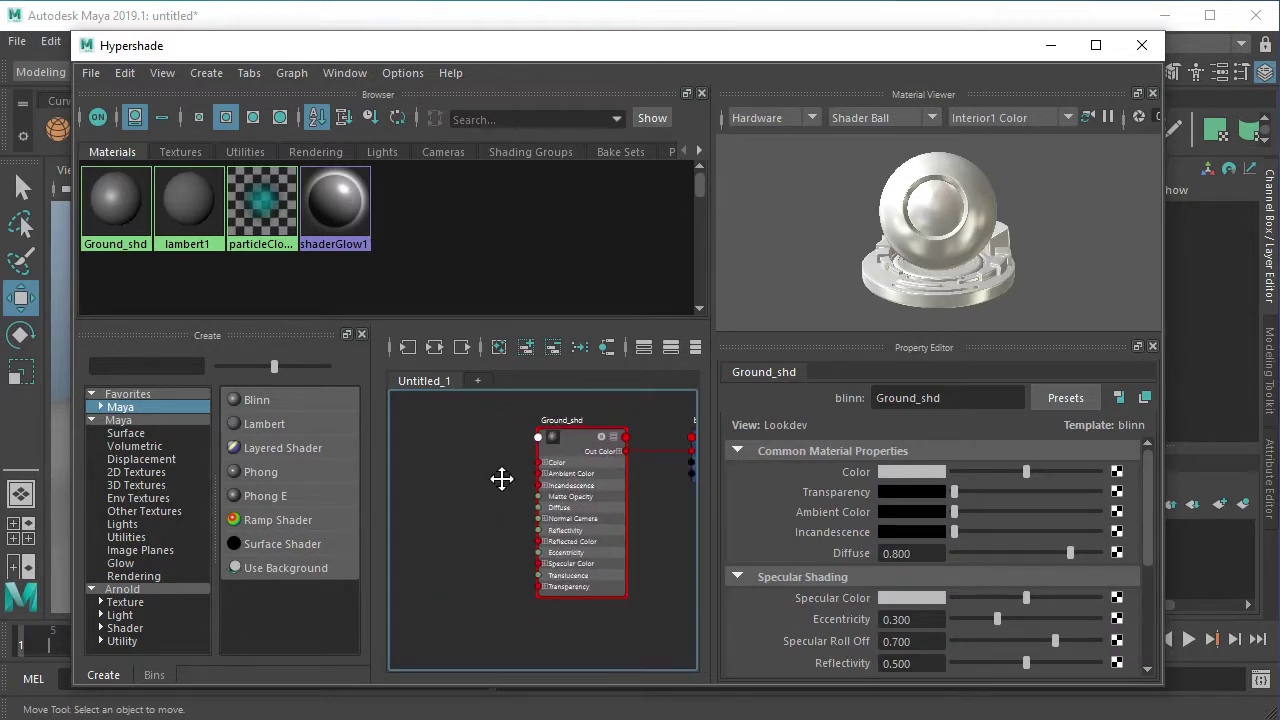
Search the Maya nodes for 'lay' and add a Layered Texture node, layeredTexture1, to the graph.
{"action": "left_click", "coordinate": [155, 421]}
{"action": "left_click", "coordinate": [165, 363]}
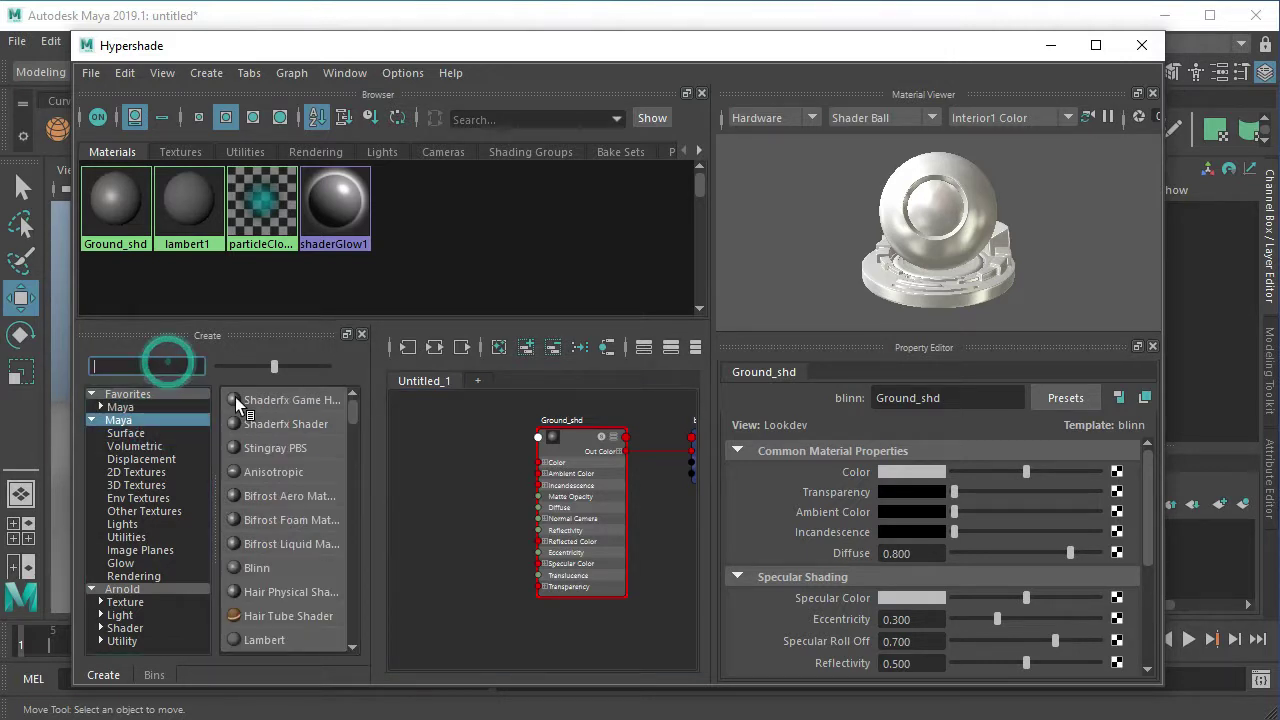
{"action": "scroll", "coordinate": [232, 395], "scroll_direction": "down", "scroll_amount": 2}
{"action": "type", "text": "la"}
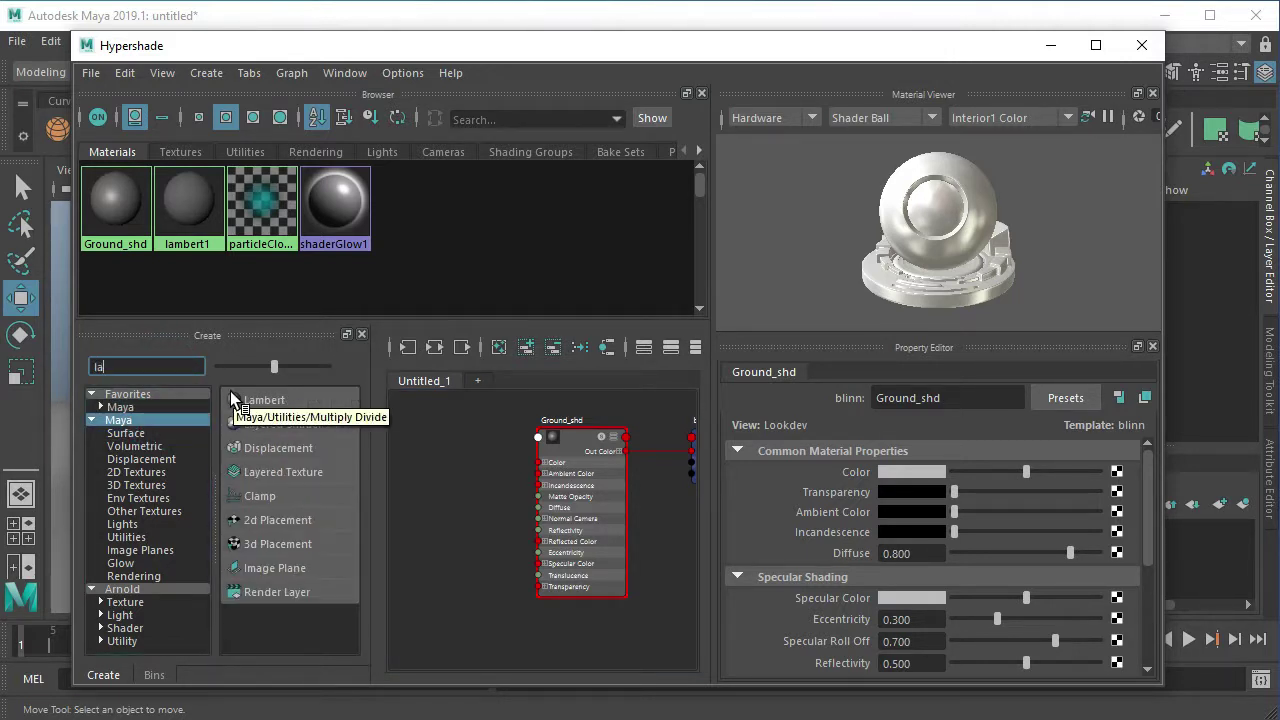
{"action": "type", "text": "y"}
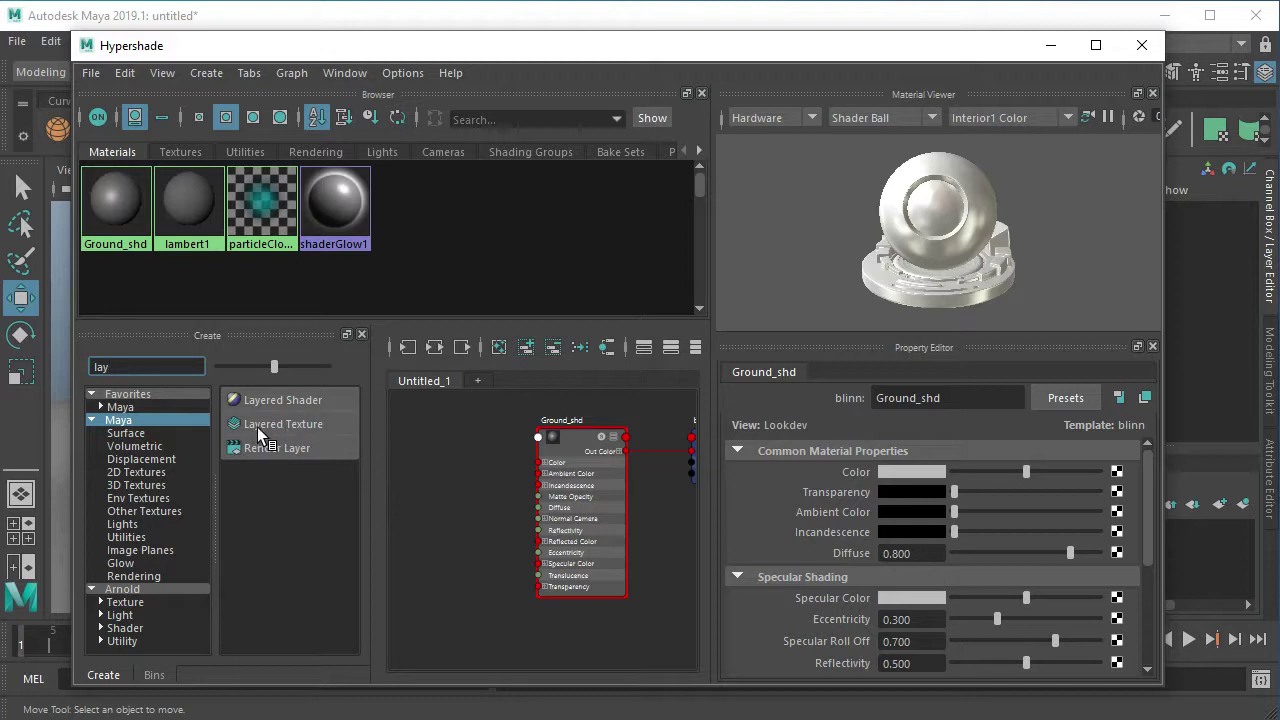
{"action": "mouse_move", "coordinate": [275, 424]}
{"action": "left_mouse_down"}
{"action": "mouse_move", "coordinate": [450, 500]}
{"action": "mouse_move", "coordinate": [447, 470]}
{"action": "left_mouse_up"}
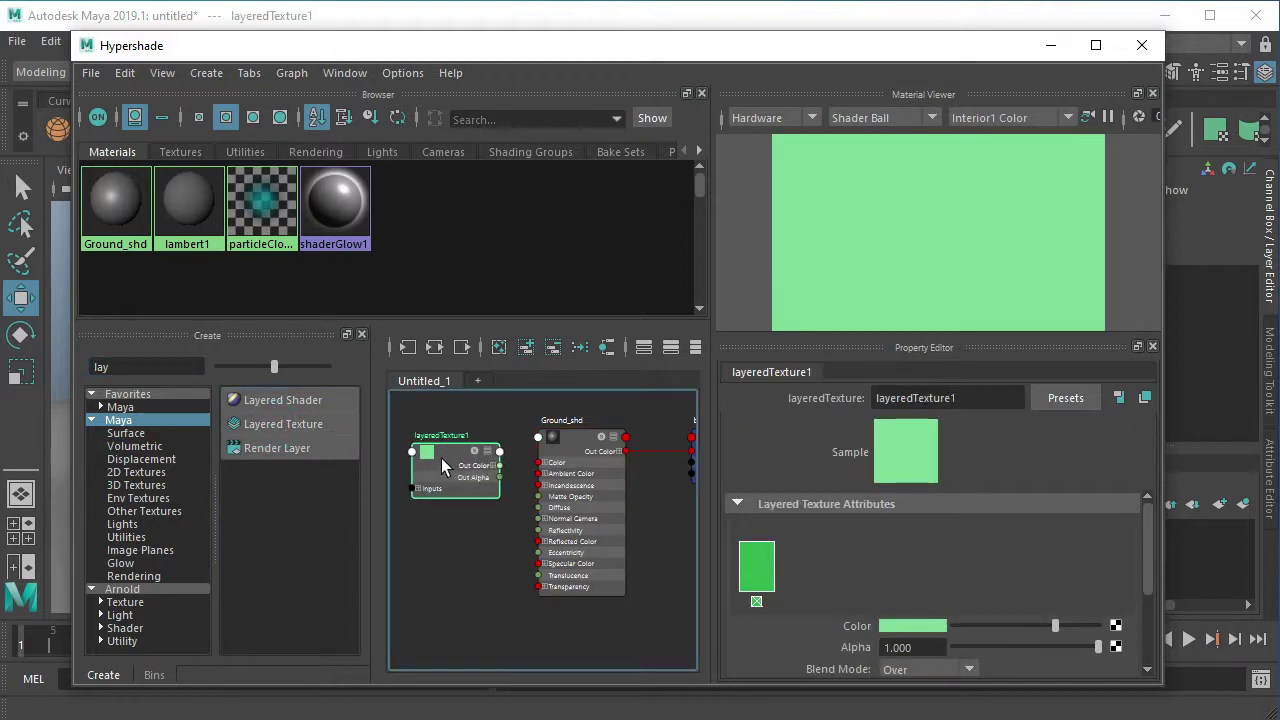
{"action": "left_click_drag", "start_coordinate": [445, 465], "coordinate": [457, 451]}
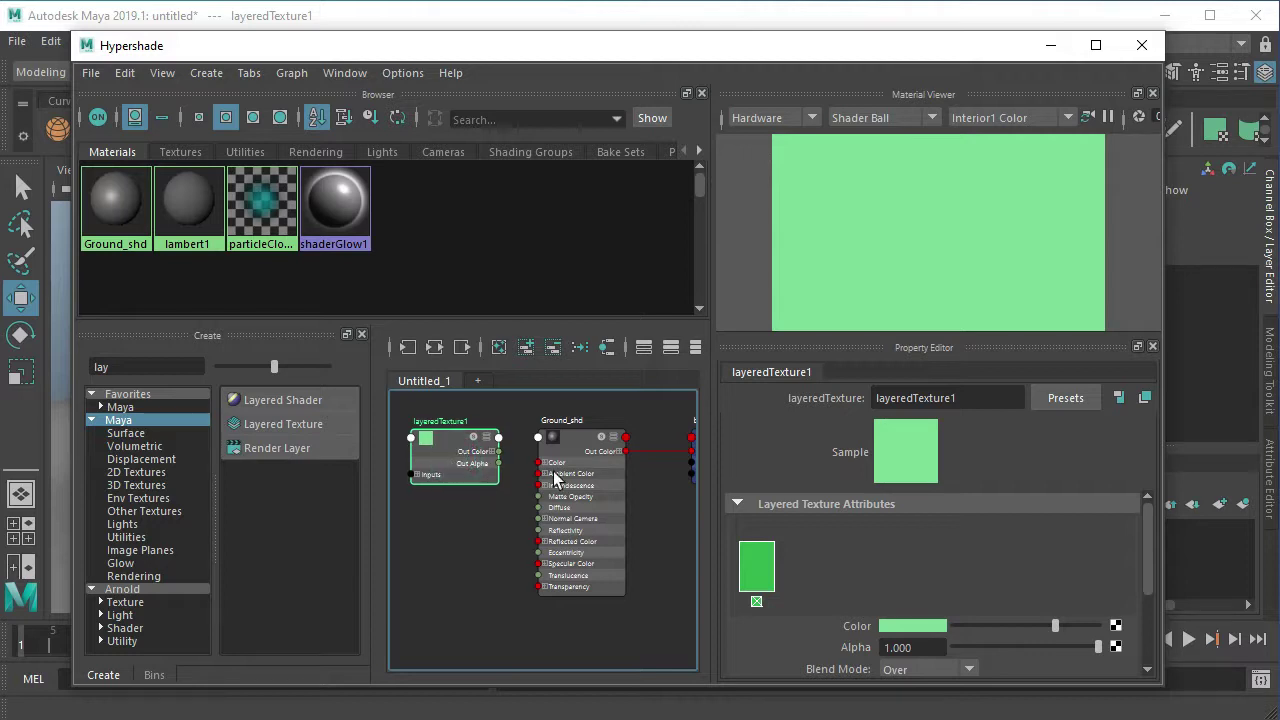
Connect layeredTexture1's Out Color to Ground_shd's Color, turning the material green.
{"action": "left_click", "coordinate": [583, 455]}
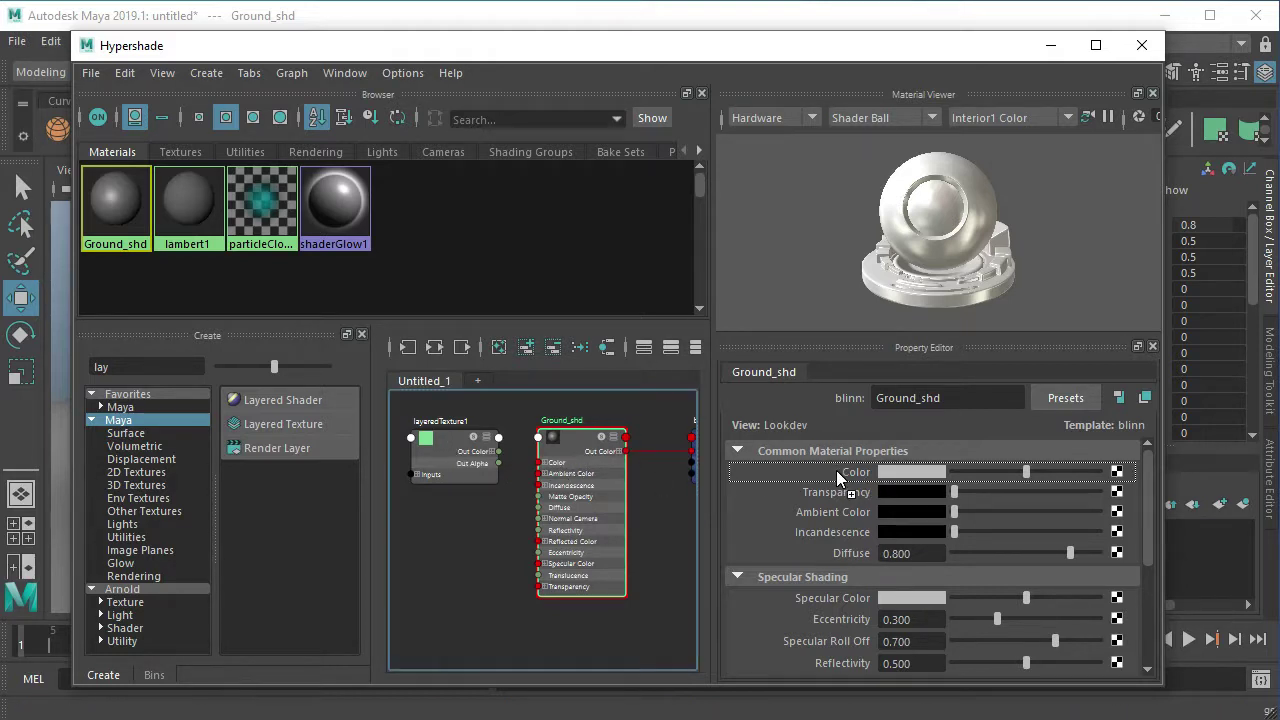
{"action": "middle_click_drag", "start_coordinate": [800, 452], "coordinate": [836, 470]}
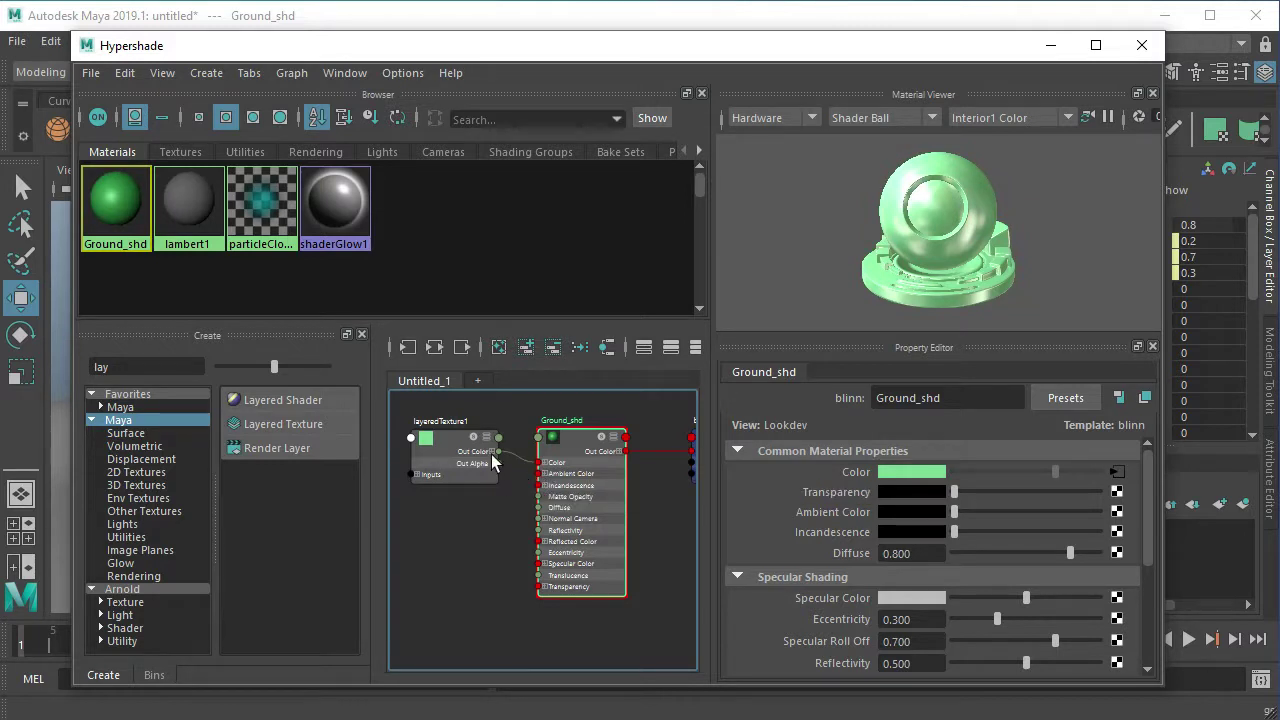
{"action": "middle_click_drag", "start_coordinate": [468, 455], "coordinate": [827, 470]}
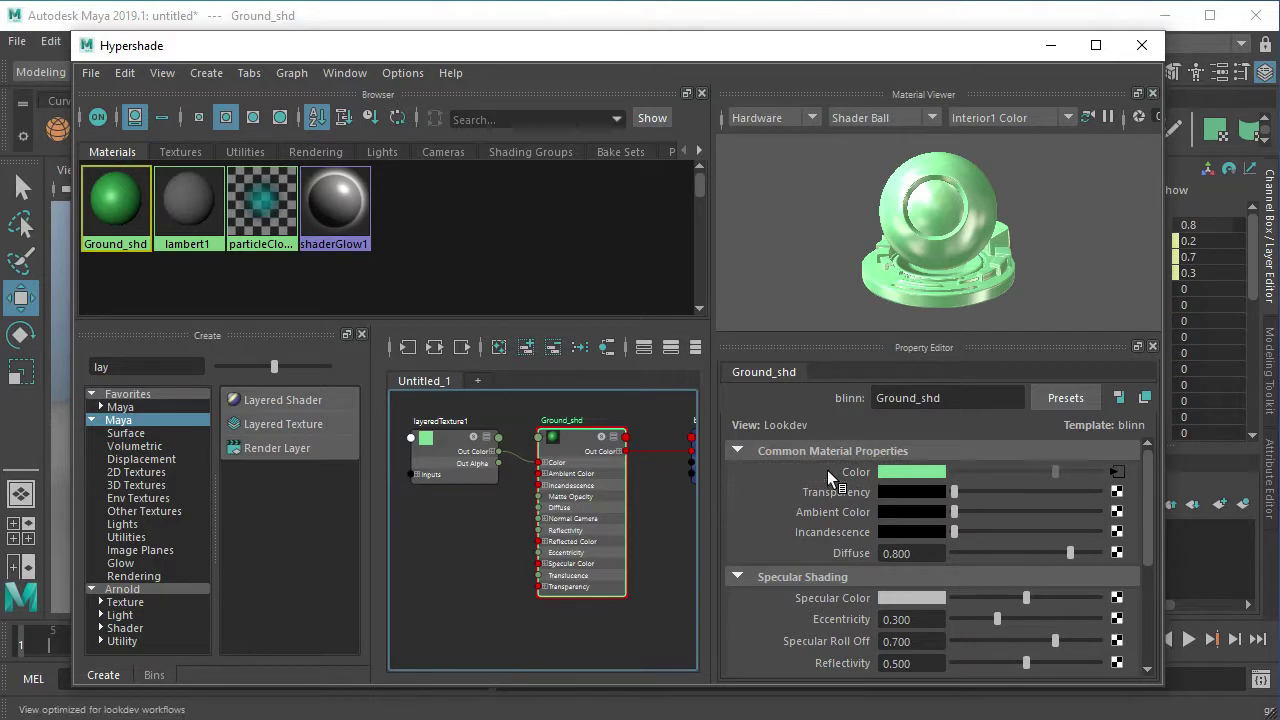
{"action": "middle_click_drag", "start_coordinate": [478, 517], "coordinate": [494, 536], "text": "alt"}
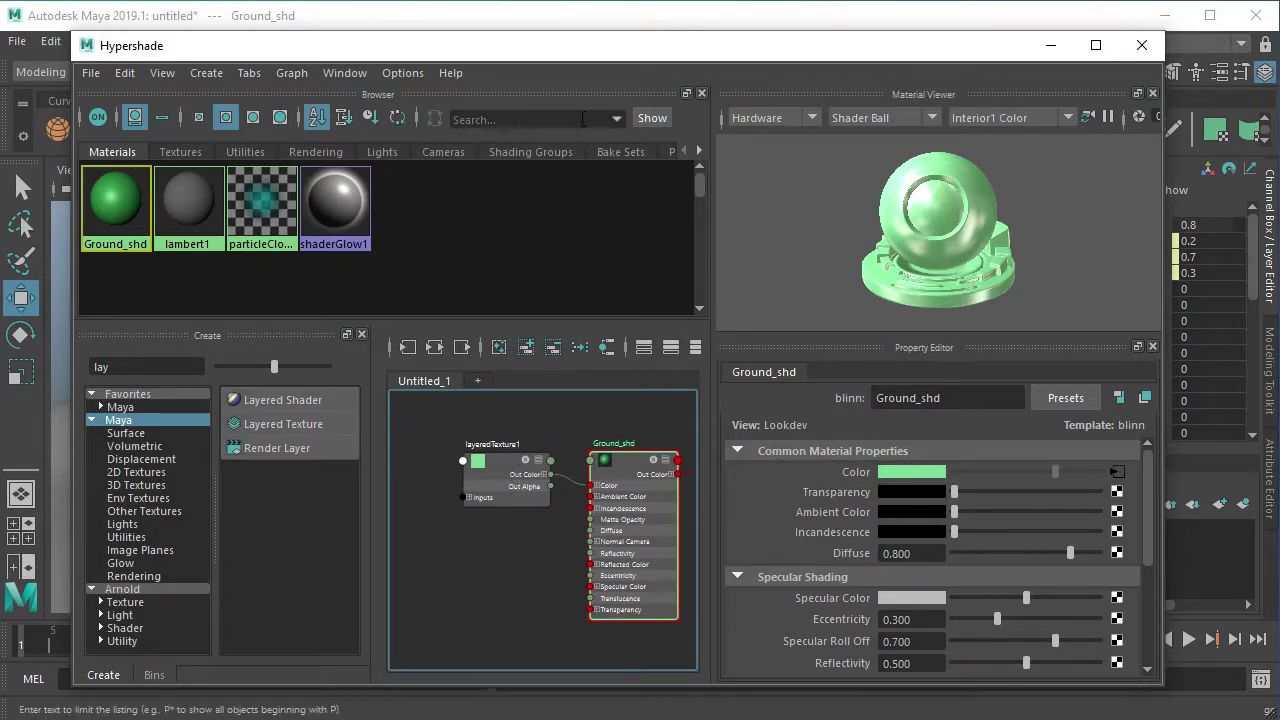
{"action": "left_click_drag", "start_coordinate": [598, 45], "coordinate": [768, 164]}
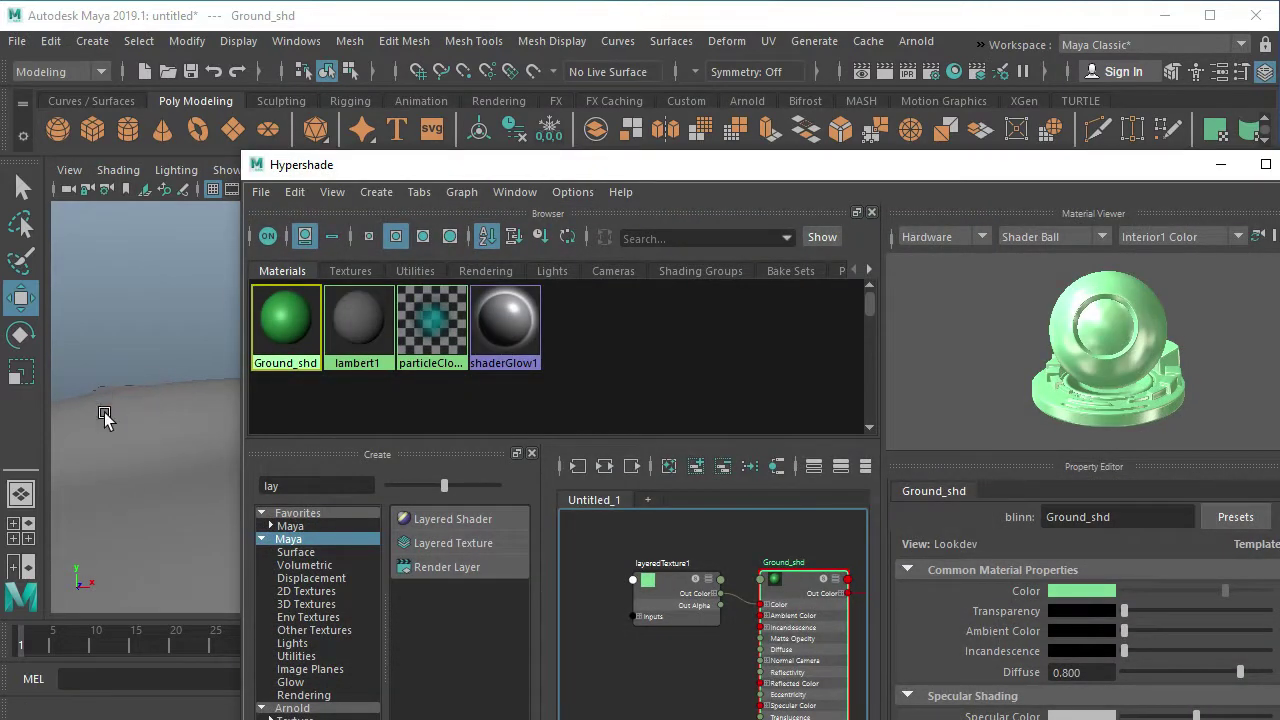
Assign the Ground_shd material to the terrain plane in the scene.
{"action": "left_click", "coordinate": [142, 427]}
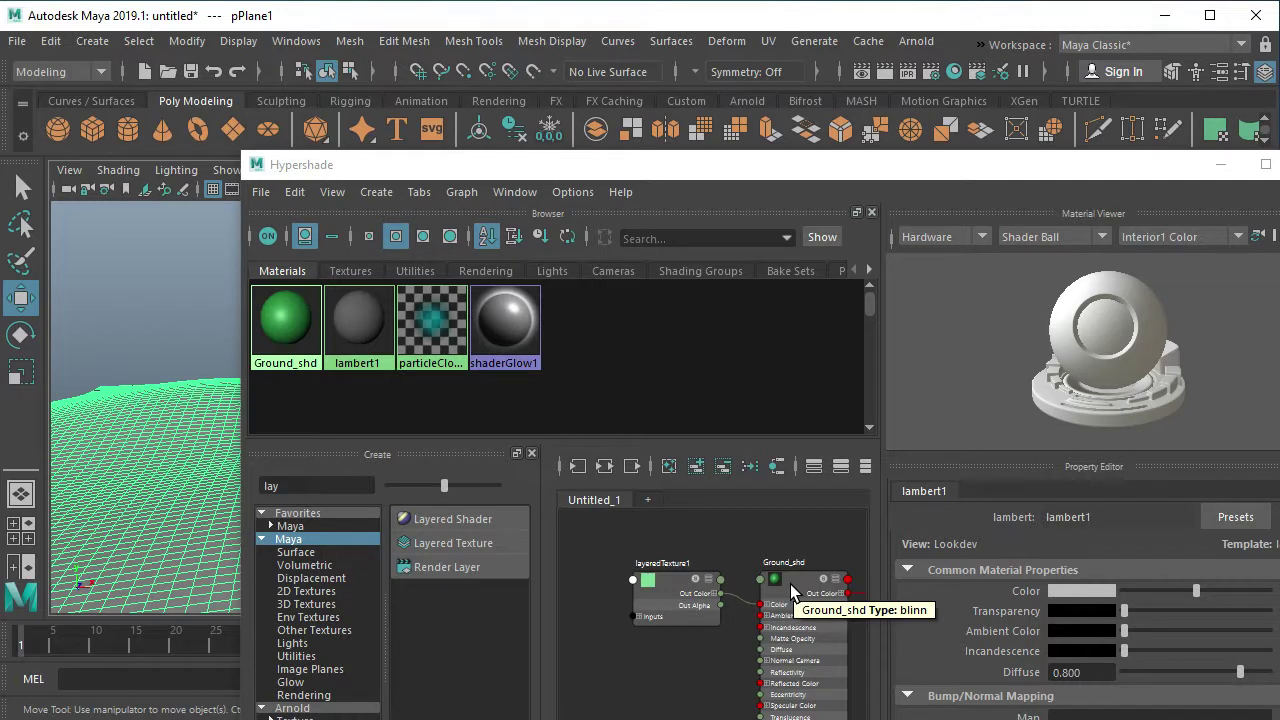
{"action": "right_click_drag", "start_coordinate": [790, 583], "coordinate": [785, 365]}
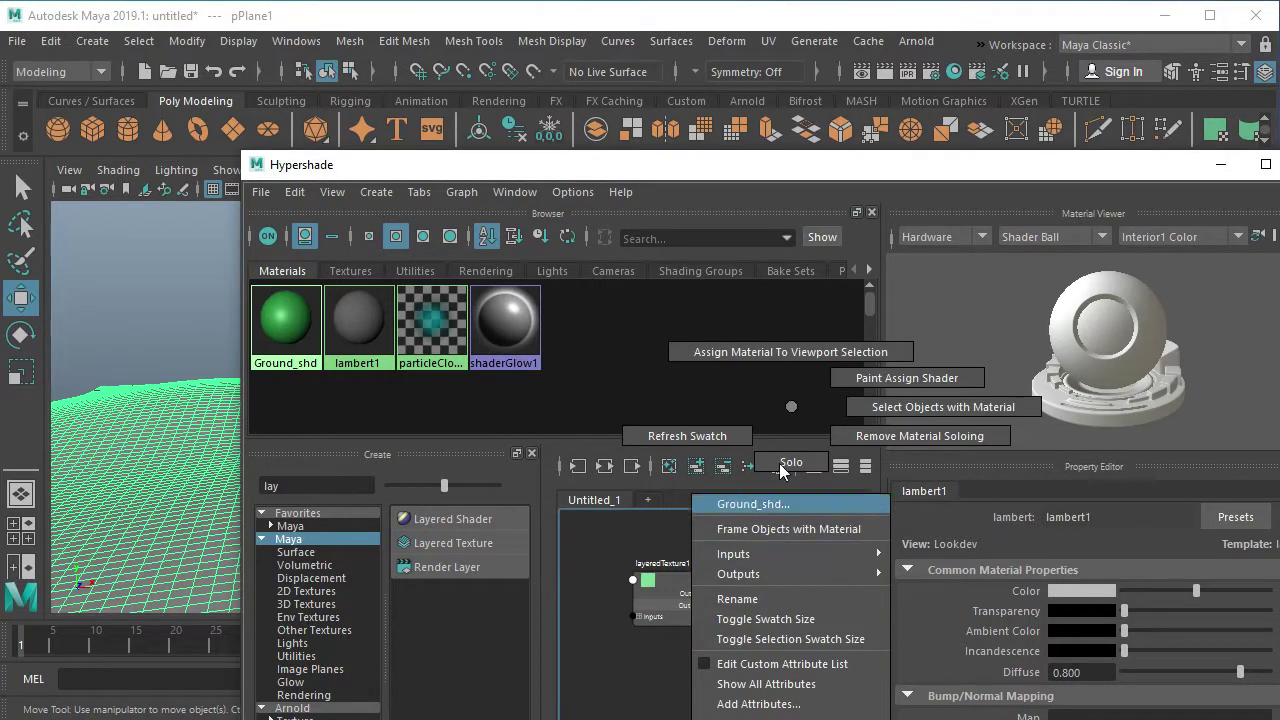
{"action": "left_click", "coordinate": [768, 352]}
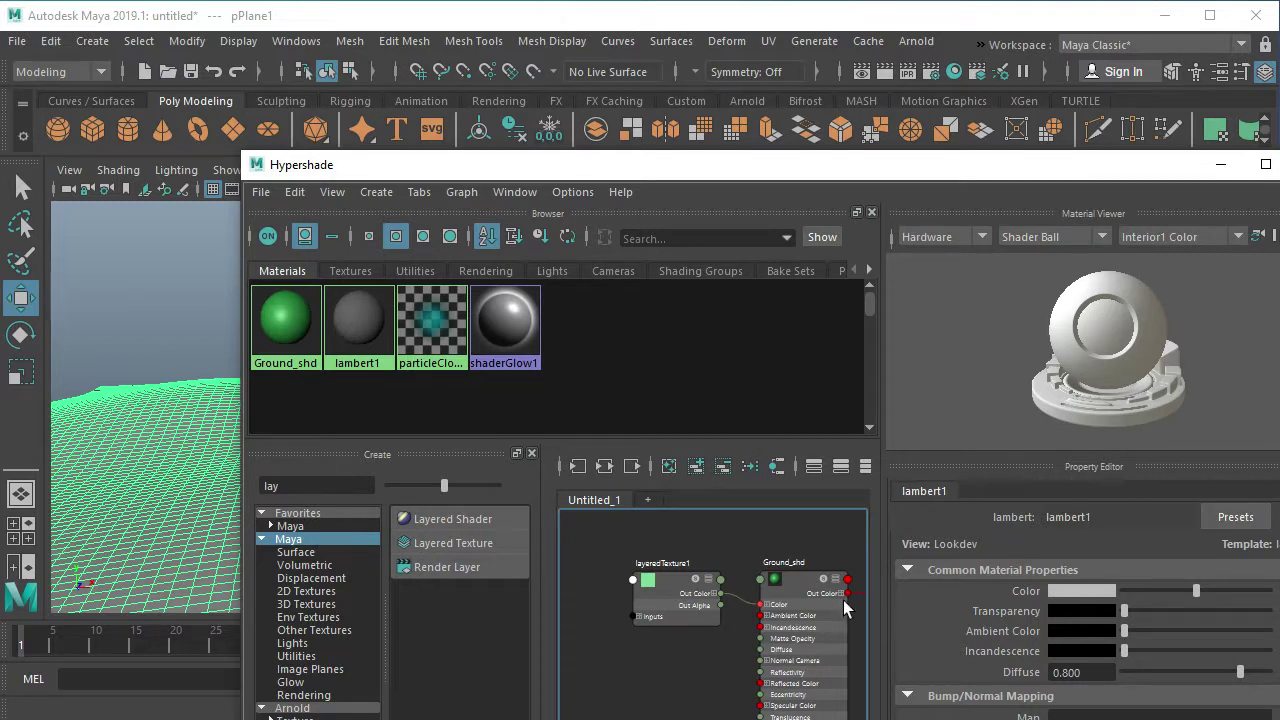
{"action": "left_click", "coordinate": [802, 592]}
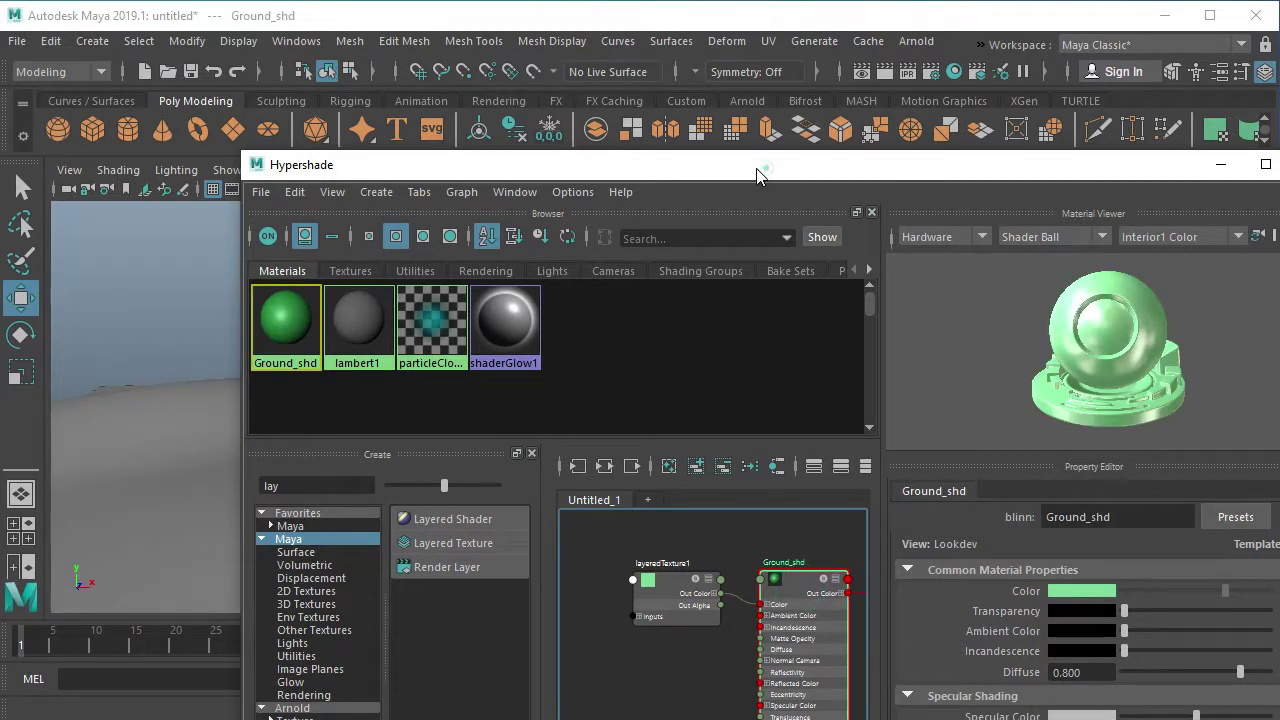
Drag Ground_shd's Specular Color to black so the material is matte with 0 reflectivity.
{"action": "left_click_drag", "start_coordinate": [760, 166], "coordinate": [653, 141]}
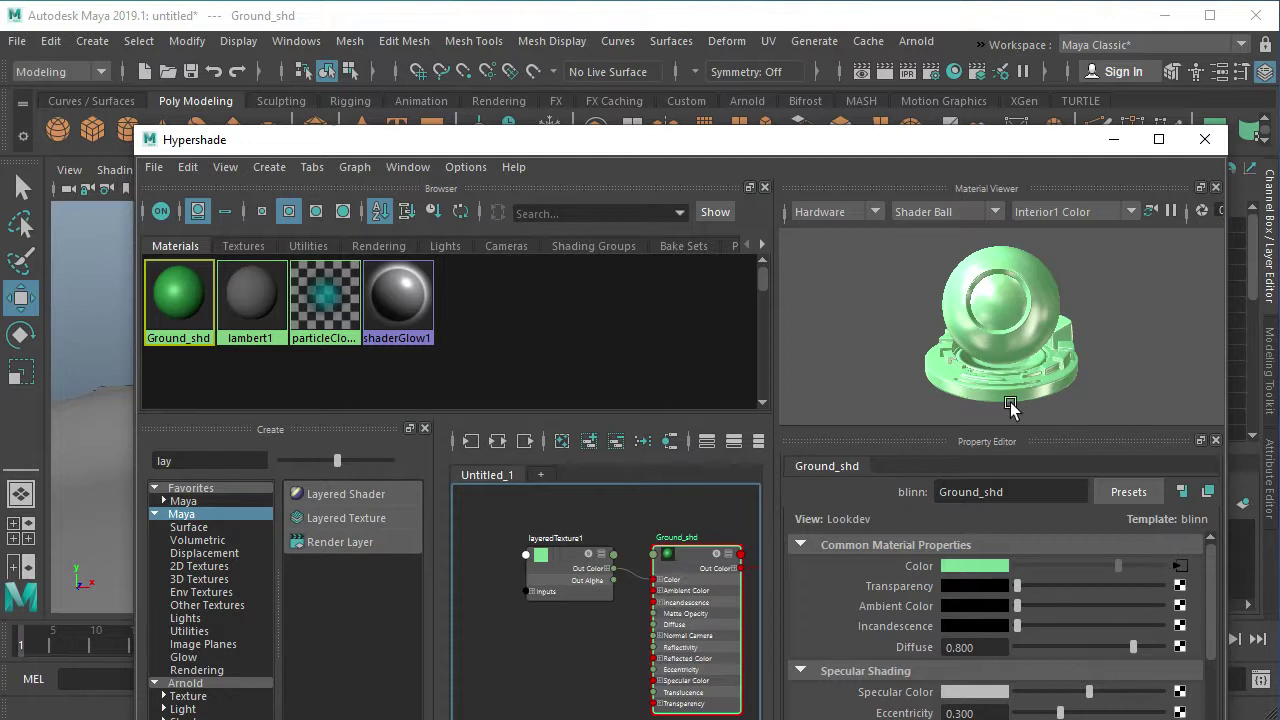
{"action": "scroll", "coordinate": [1024, 630], "scroll_direction": "down", "scroll_amount": 3}
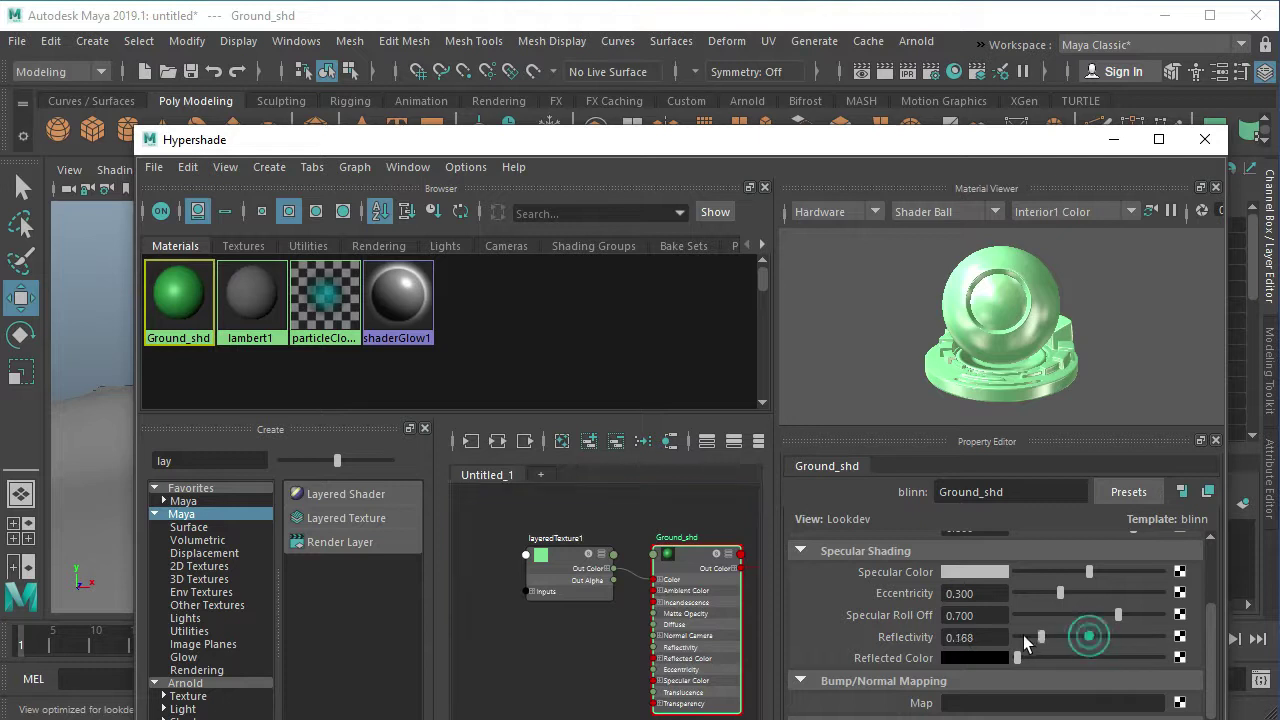
{"action": "scroll", "coordinate": [1061, 620], "scroll_direction": "up", "scroll_amount": 3}
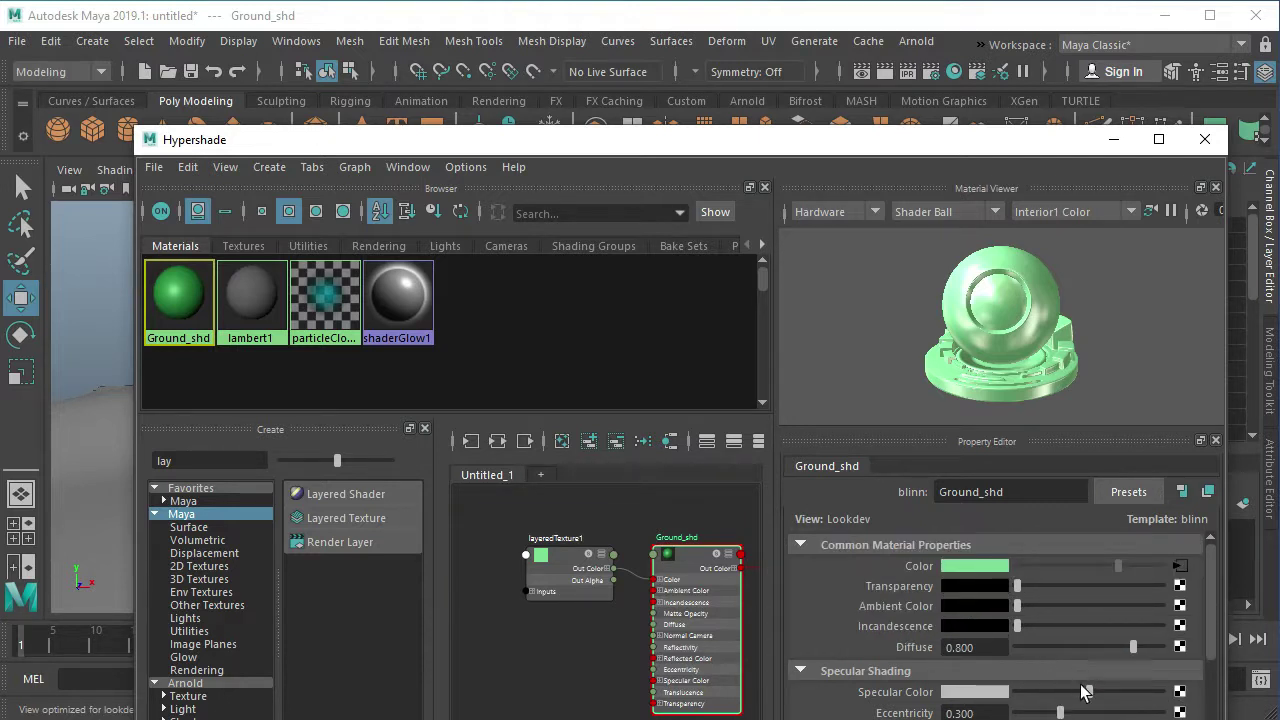
{"action": "left_click_drag", "start_coordinate": [1085, 692], "coordinate": [1017, 692]}
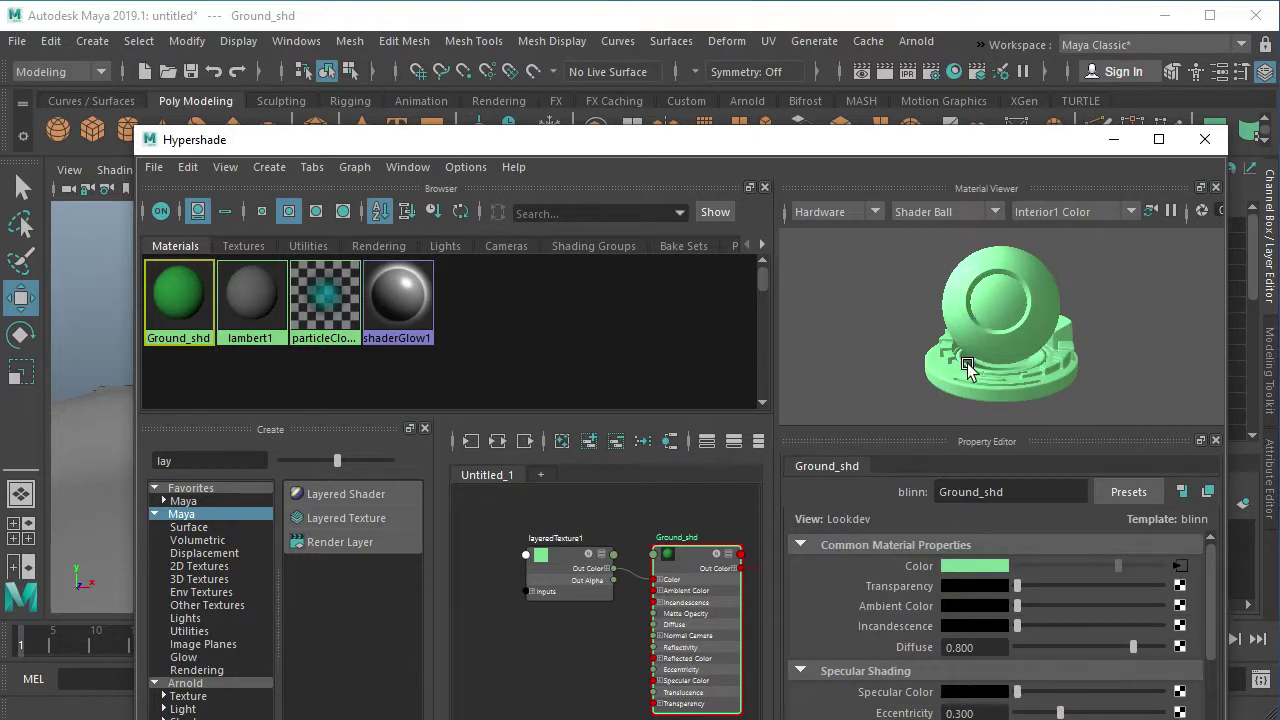
{"action": "left_click_drag", "start_coordinate": [740, 140], "coordinate": [827, 94]}
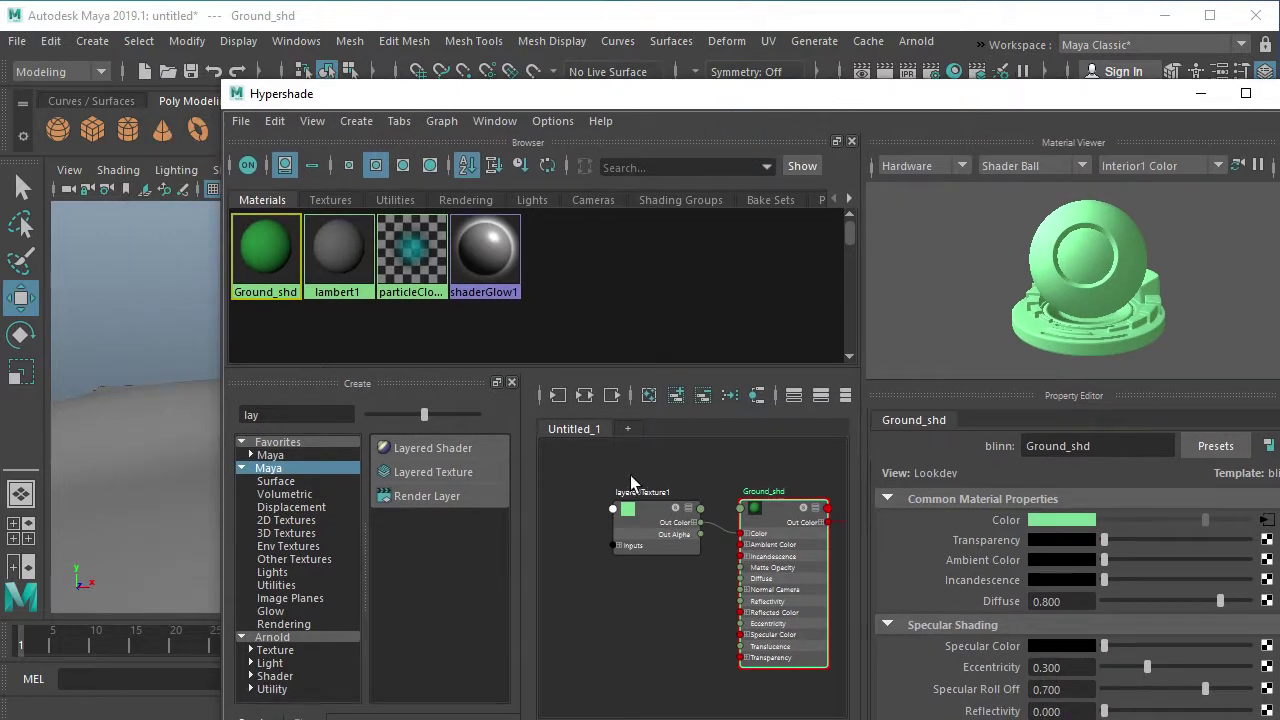
Clear the 'lay' search, create a new Blinn material and name it grass.
{"action": "left_click", "coordinate": [333, 453]}
{"action": "left_click", "coordinate": [276, 411]}
{"action": "key", "text": "BackSpace"}
{"action": "key", "text": "BackSpace"}
{"action": "key", "text": "BackSpace"}
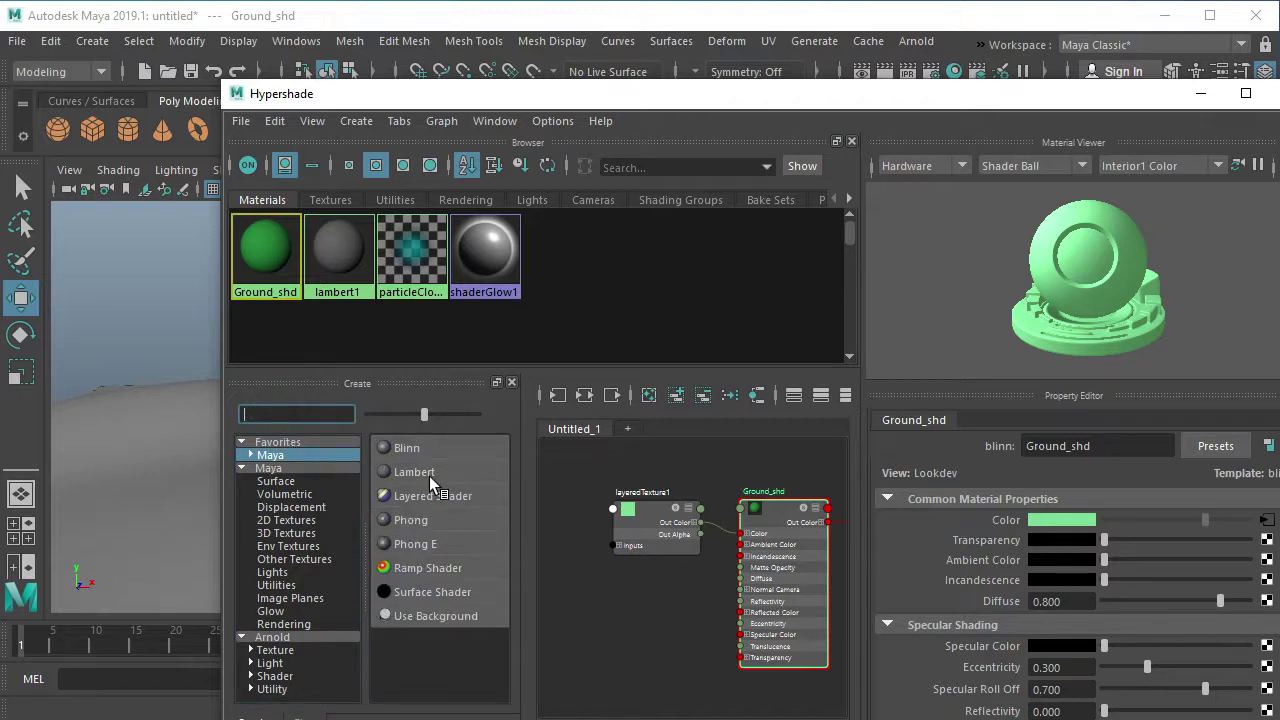
{"action": "left_click", "coordinate": [414, 455]}
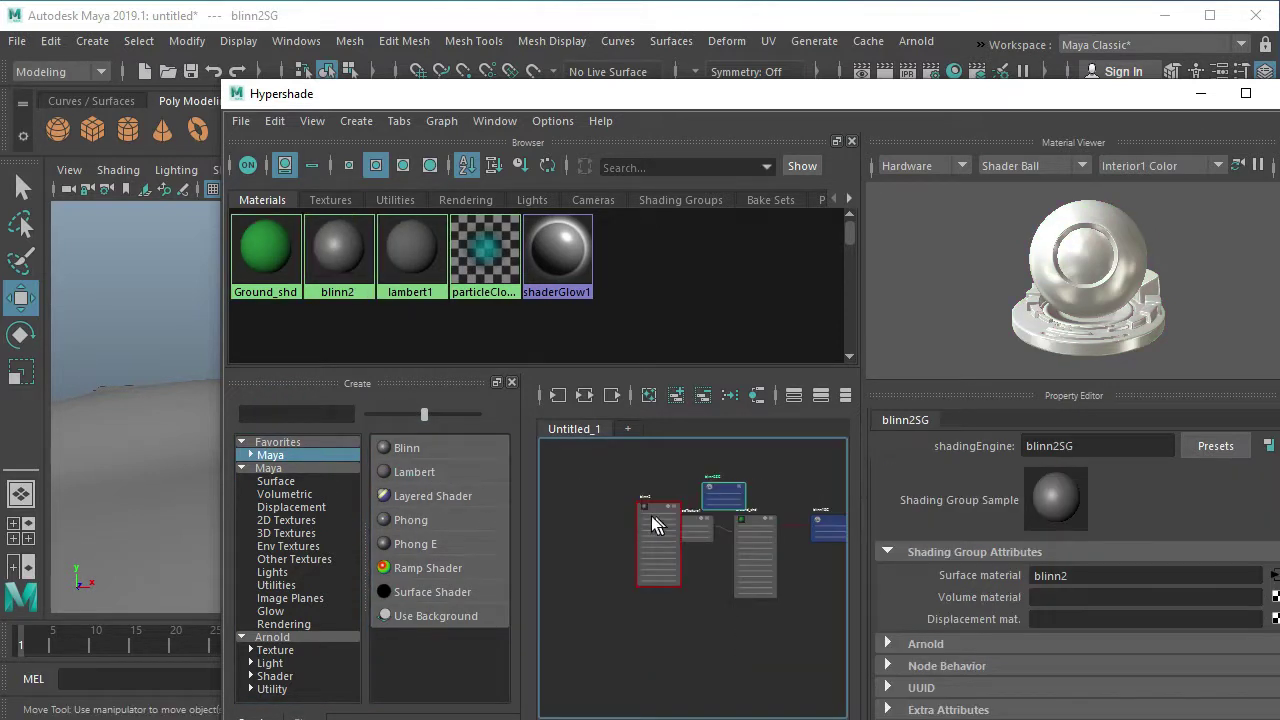
{"action": "left_click_drag", "start_coordinate": [690, 493], "coordinate": [708, 474]}
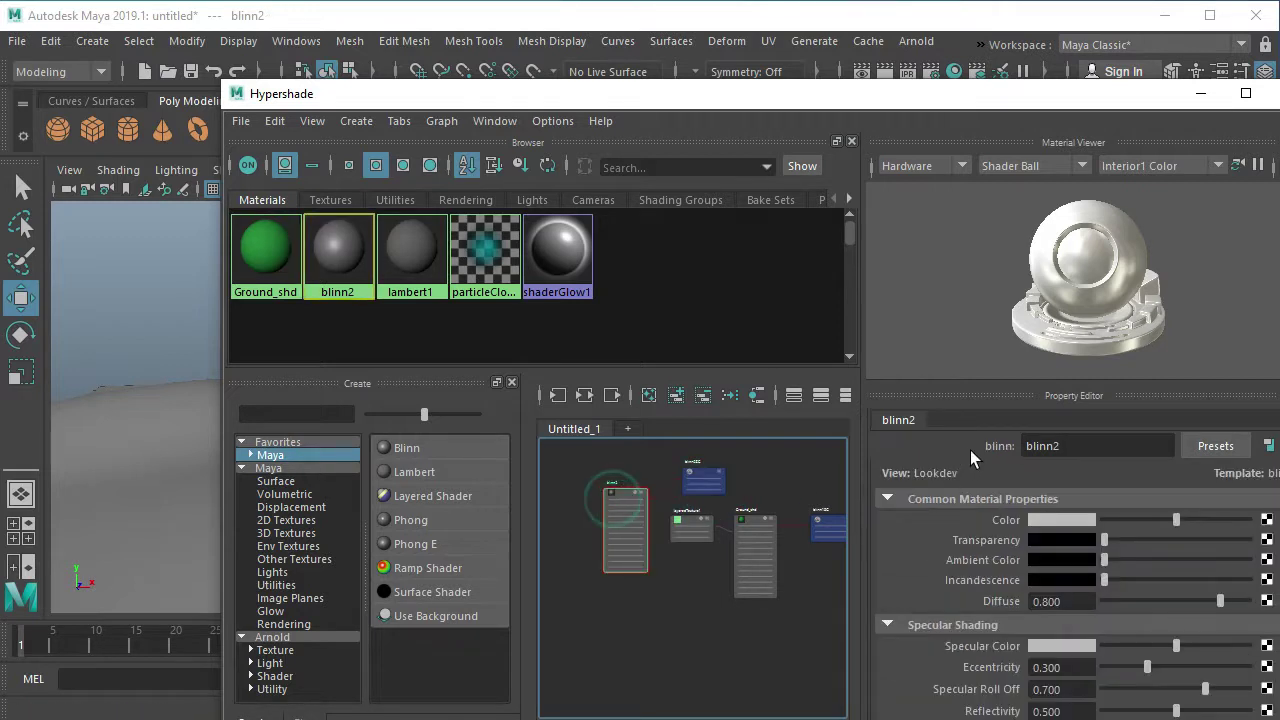
{"action": "double_click", "coordinate": [1027, 447]}
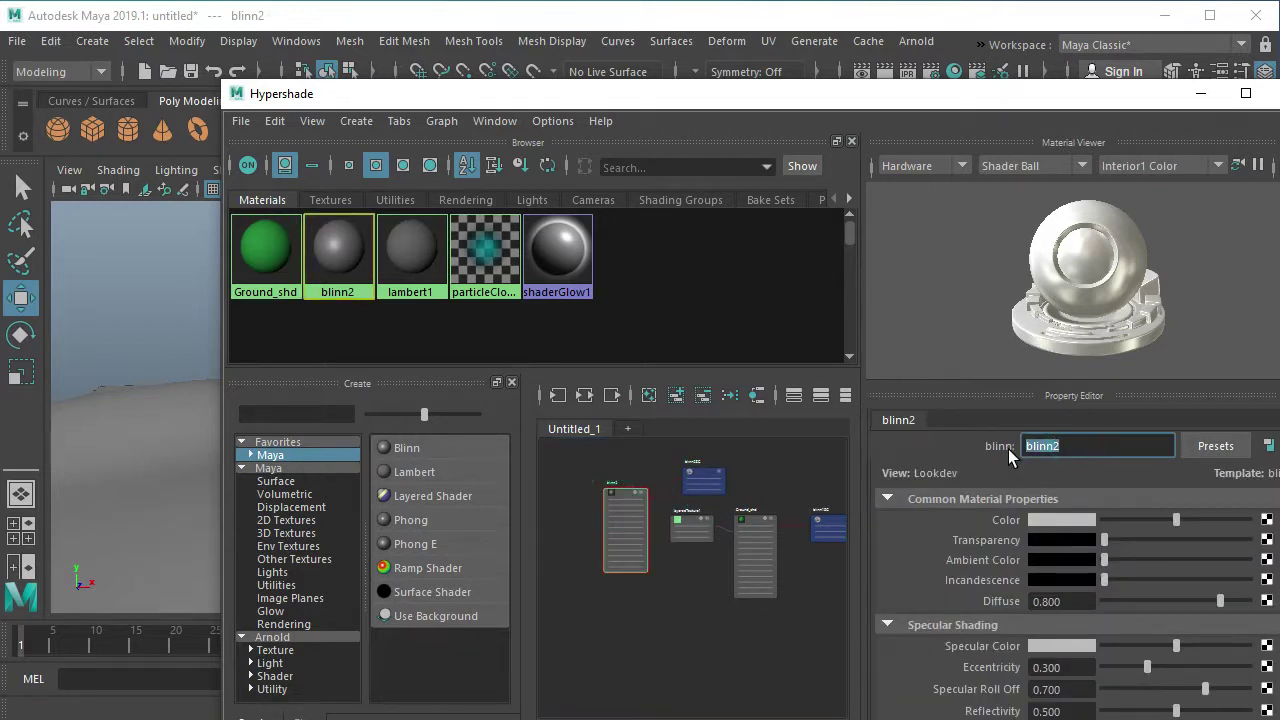
{"action": "type", "text": "grass"}
{"action": "left_click", "coordinate": [695, 592]}
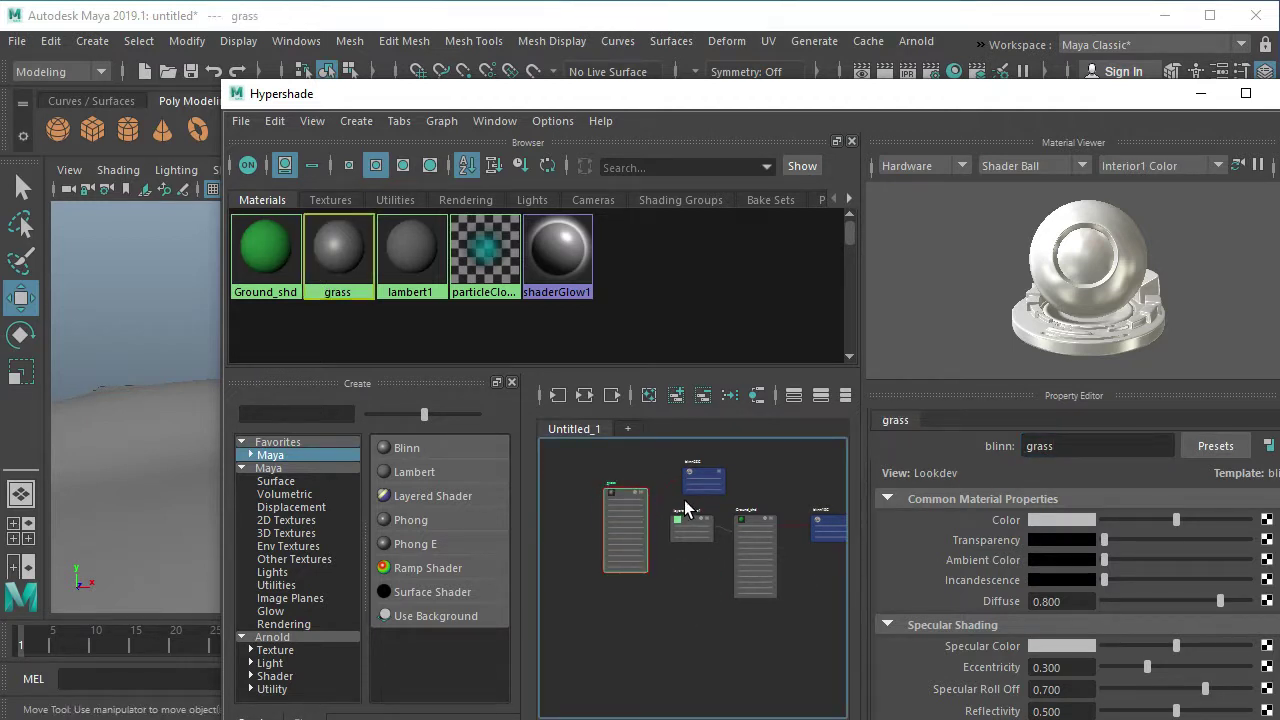
Duplicate the grass material with Ctrl+D and rename the copy soil.
{"action": "key", "text": "ctrl+d"}
{"action": "left_click_drag", "start_coordinate": [706, 664], "coordinate": [645, 612]}
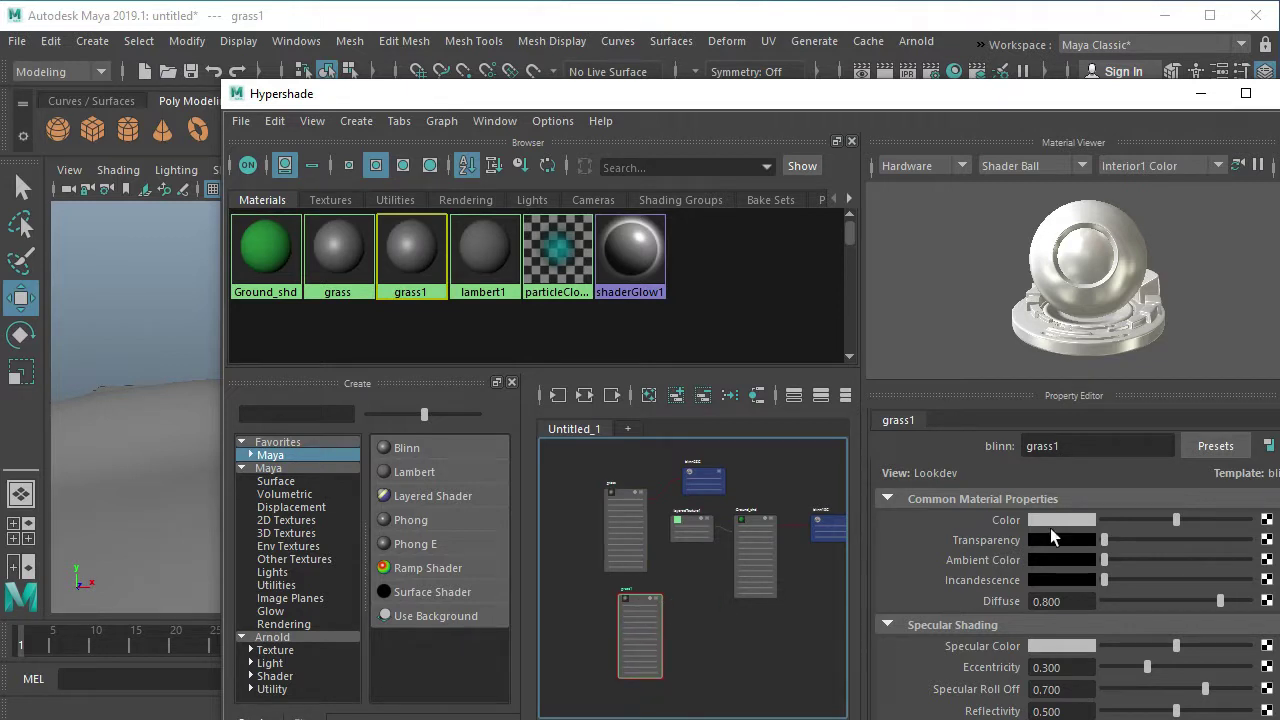
{"action": "double_click", "coordinate": [1077, 445]}
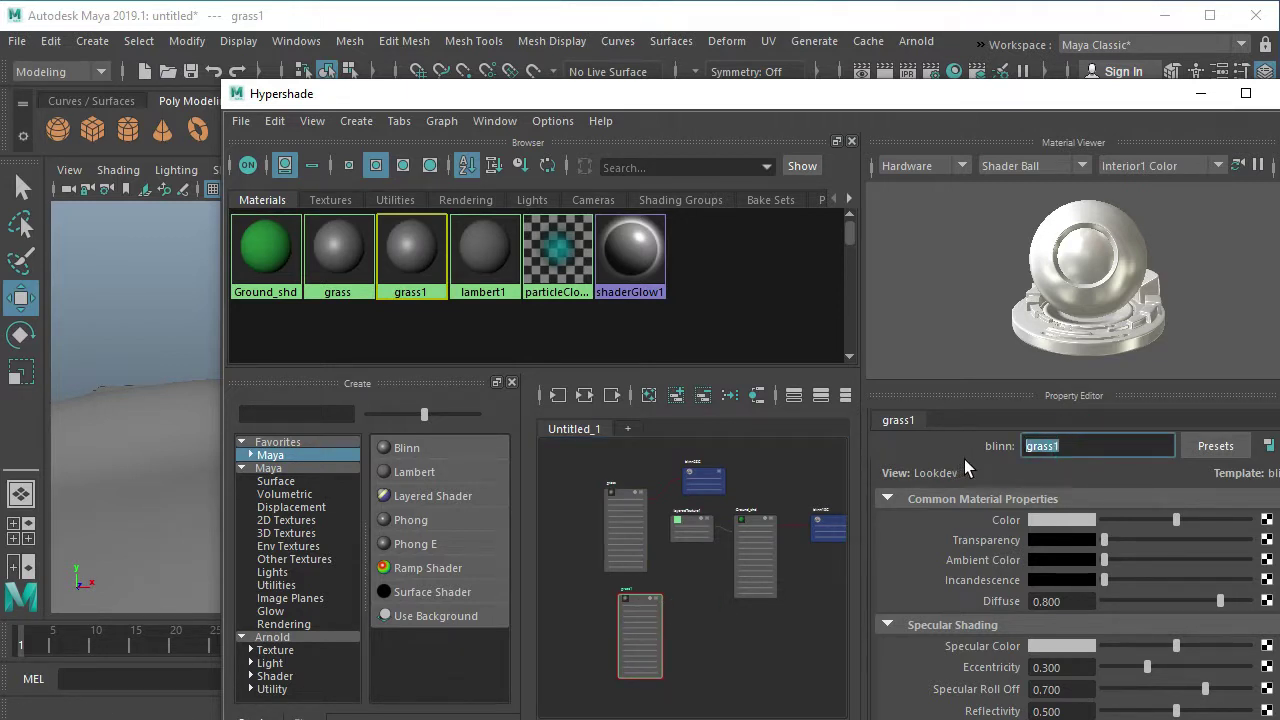
{"action": "type", "text": "soil"}
{"action": "left_click", "coordinate": [1066, 447]}
{"action": "key", "text": "Return"}
{"action": "left_click", "coordinate": [722, 646]}
Select the soil node and pan the graph to show soil beside layeredTexture1.
{"action": "left_click", "coordinate": [630, 605]}
{"action": "scroll", "coordinate": [629, 599], "scroll_direction": "up", "scroll_amount": 5}
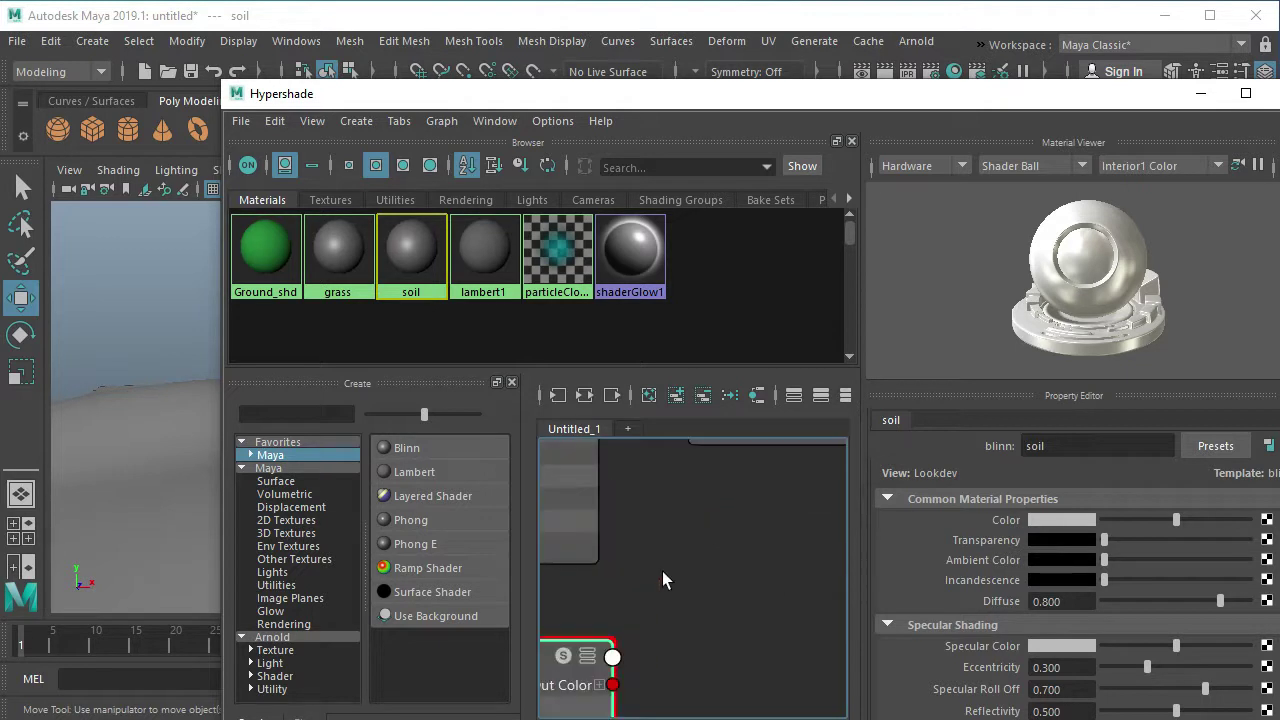
{"action": "scroll", "coordinate": [662, 575], "scroll_direction": "down", "scroll_amount": 3}
{"action": "mouse_move", "coordinate": [670, 573]}
{"action": "middle_mouse_down", "text": "alt"}
{"action": "mouse_move", "coordinate": [694, 583]}
{"action": "mouse_move", "coordinate": [714, 566]}
{"action": "middle_mouse_up", "text": "alt"}
{"action": "scroll", "coordinate": [674, 503], "scroll_direction": "down", "scroll_amount": 2}
{"action": "scroll", "coordinate": [683, 550], "scroll_direction": "down", "scroll_amount": 1}
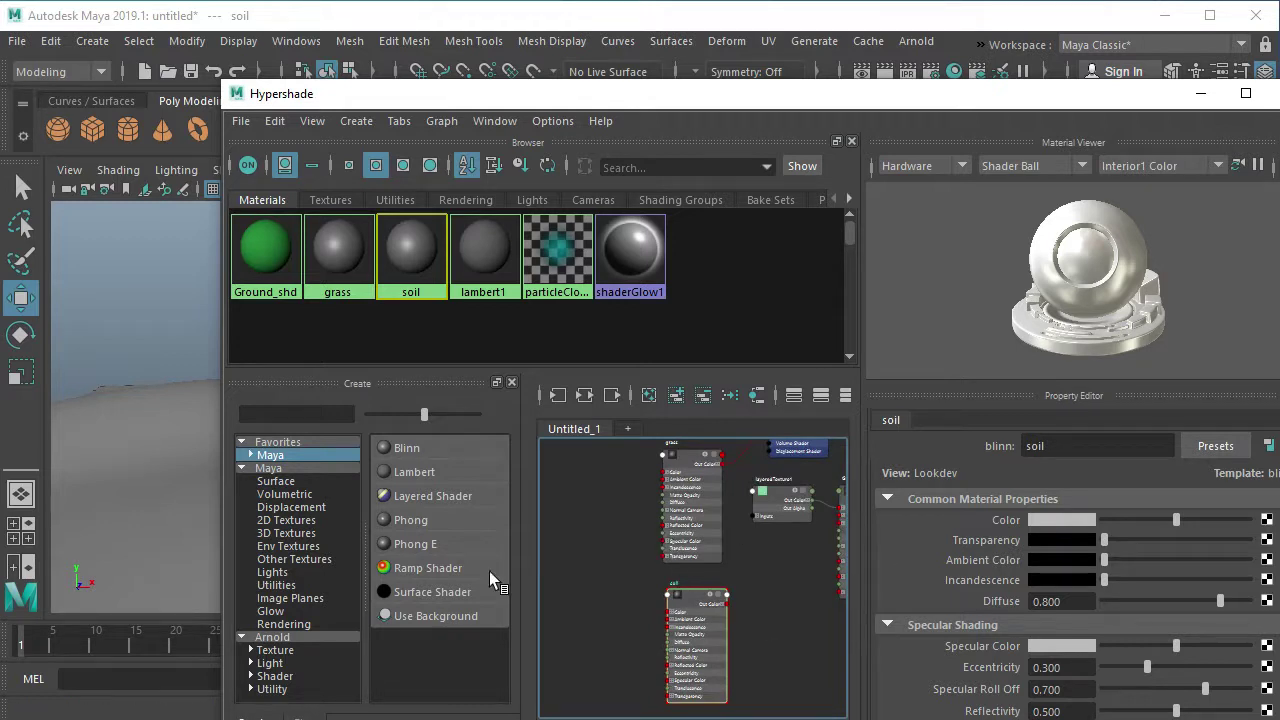
Select AS2_Grass_01.jpg and AS2_ground_10.jpg on the Desktop and drag them into the Hypershade graph.
{"action": "left_click", "coordinate": [434, 648]}
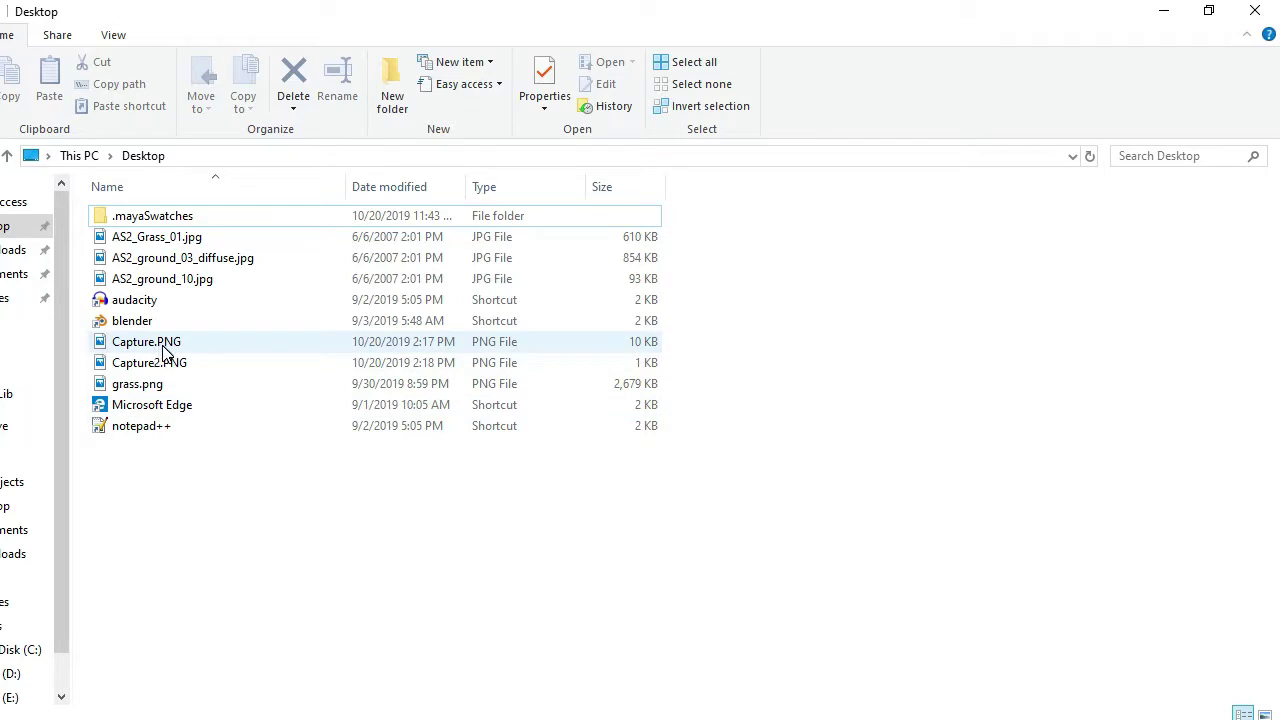
{"action": "left_click", "coordinate": [155, 241]}
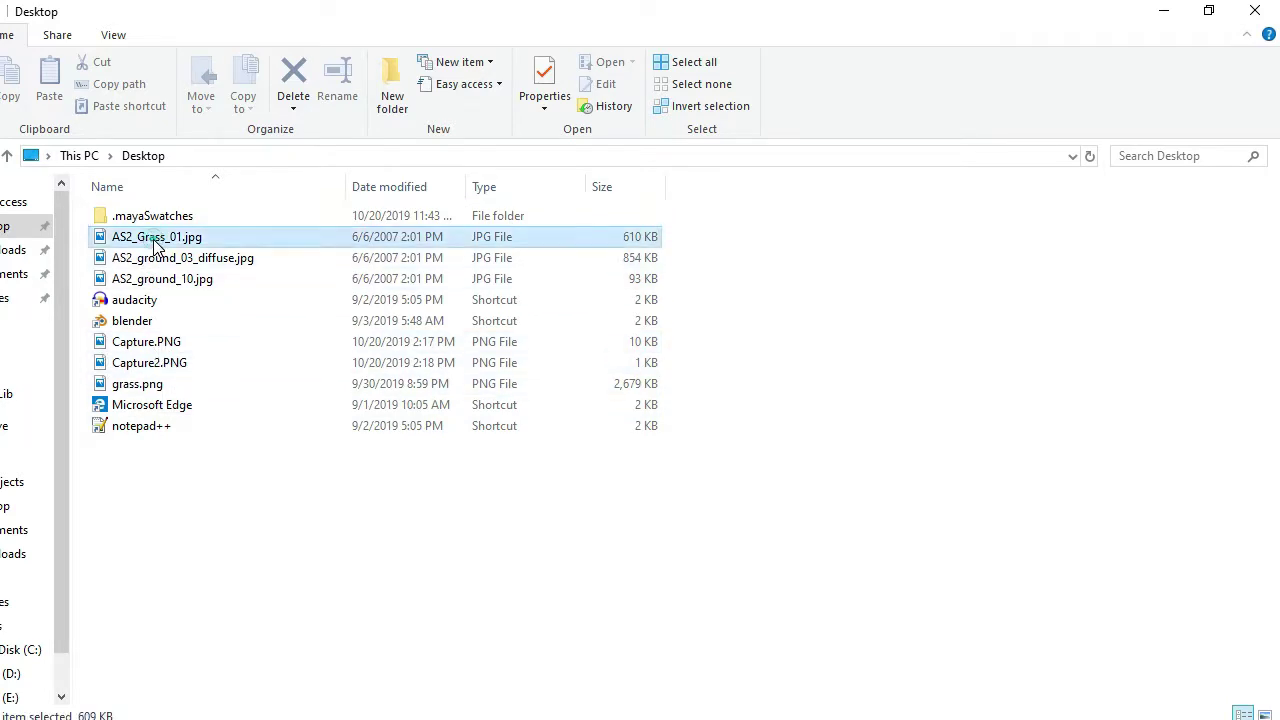
{"action": "left_click", "coordinate": [147, 285], "text": "ctrl"}
{"action": "mouse_move", "coordinate": [160, 282]}
{"action": "left_mouse_down"}
{"action": "mouse_move", "coordinate": [725, 715]}
{"action": "mouse_move", "coordinate": [851, 689]}
{"action": "mouse_move", "coordinate": [611, 612]}
{"action": "left_mouse_up"}
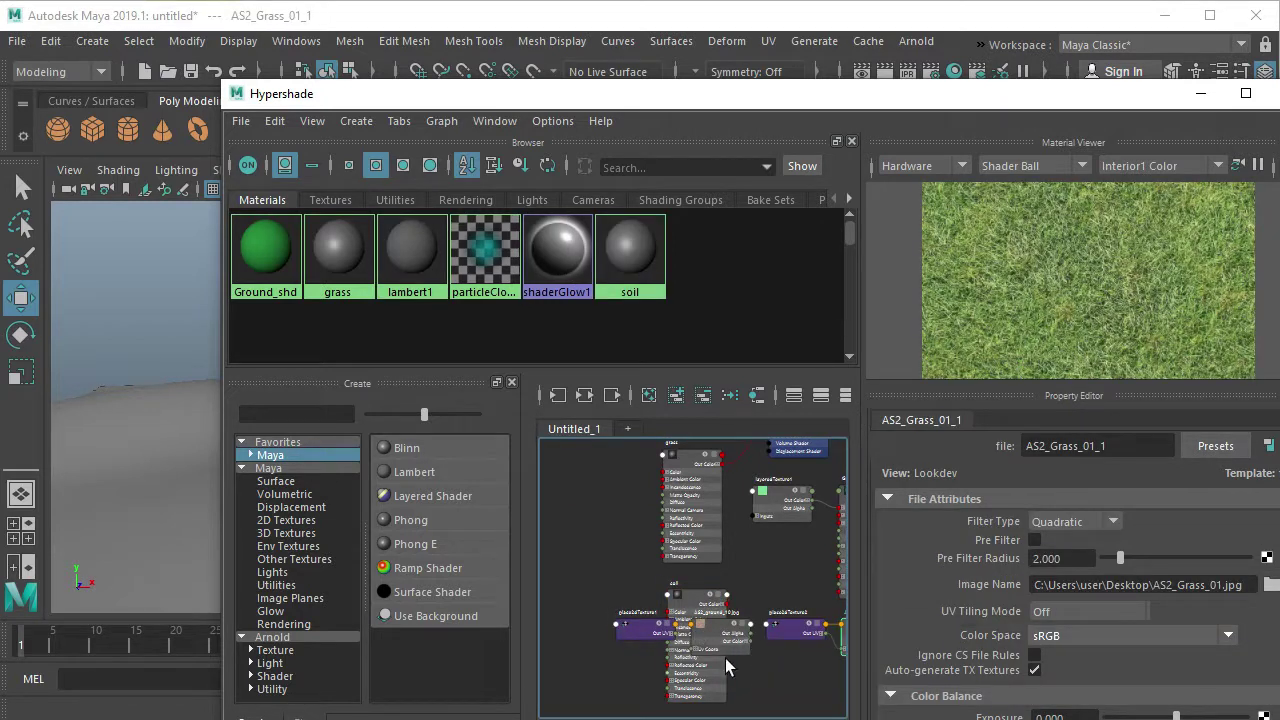
Position the AS2_ground_10 and AS2_Grass_01 file and place2dTexture nodes, frame all, and select grass.
{"action": "left_click_drag", "start_coordinate": [716, 643], "coordinate": [598, 682]}
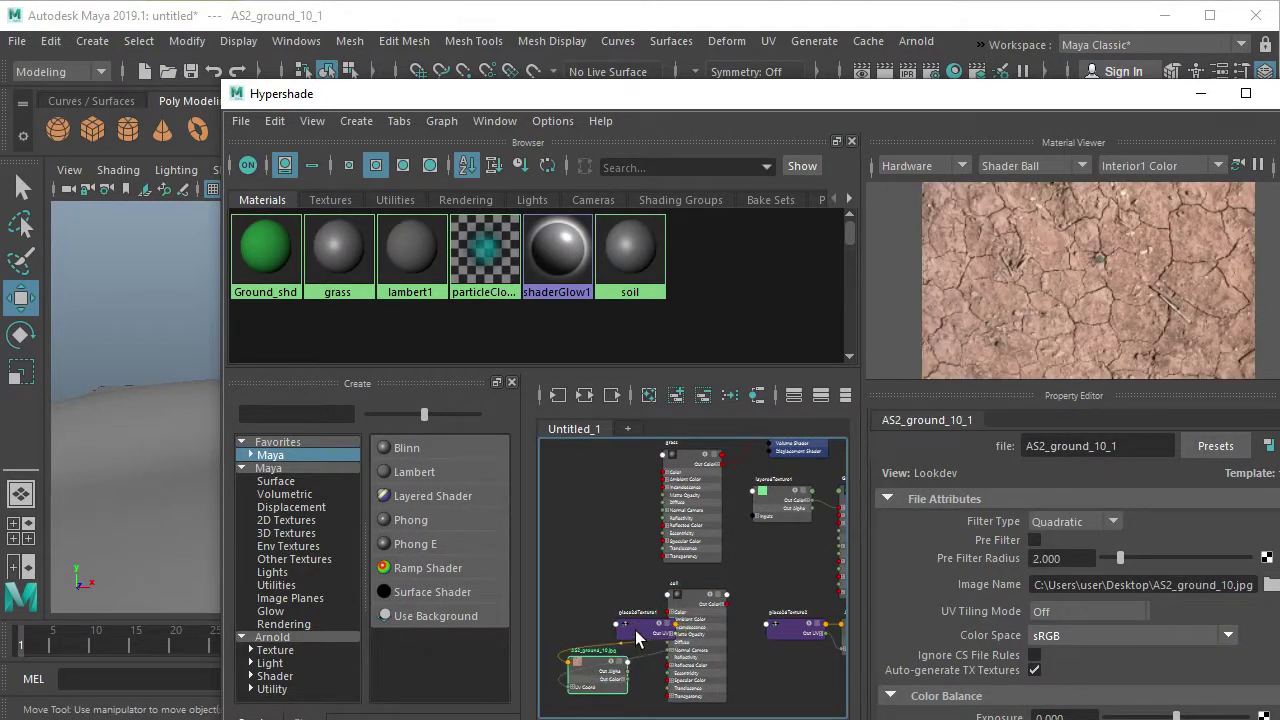
{"action": "left_click_drag", "start_coordinate": [631, 636], "coordinate": [556, 598]}
{"action": "left_click_drag", "start_coordinate": [591, 668], "coordinate": [613, 640]}
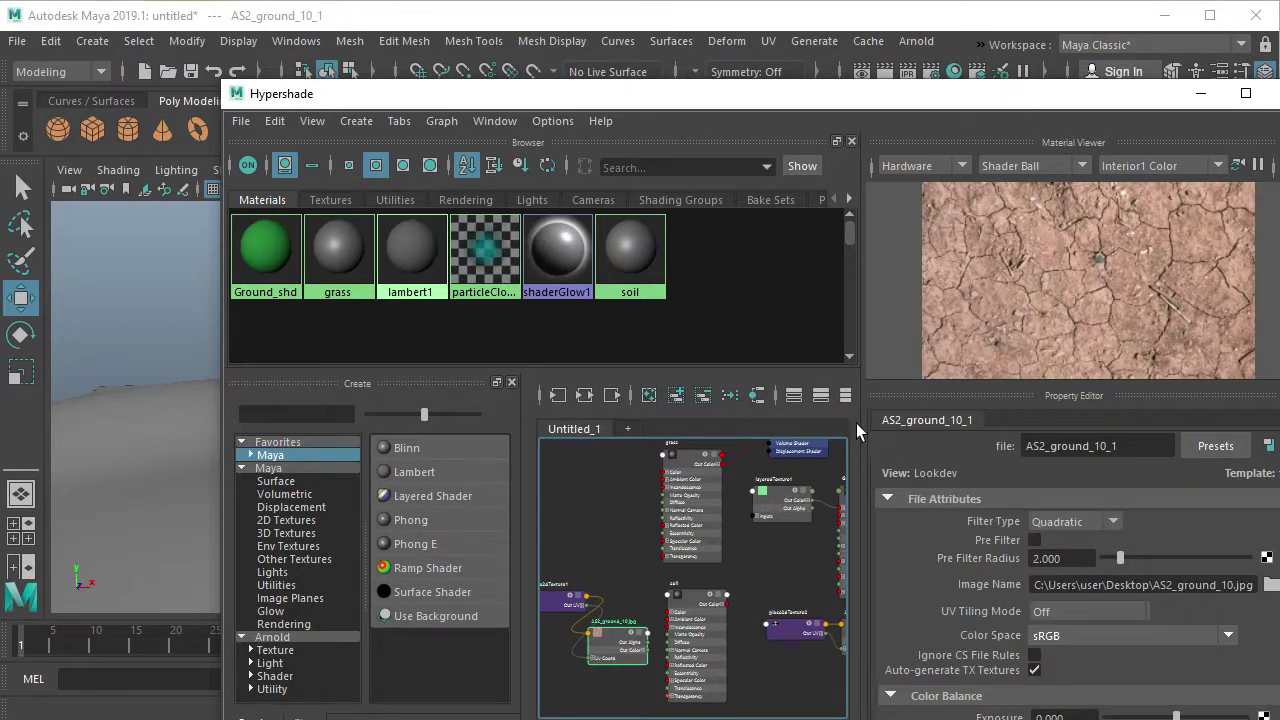
{"action": "middle_click_drag", "start_coordinate": [722, 541], "coordinate": [599, 471]}
{"action": "left_click", "coordinate": [746, 566]}
{"action": "key", "text": "a"}
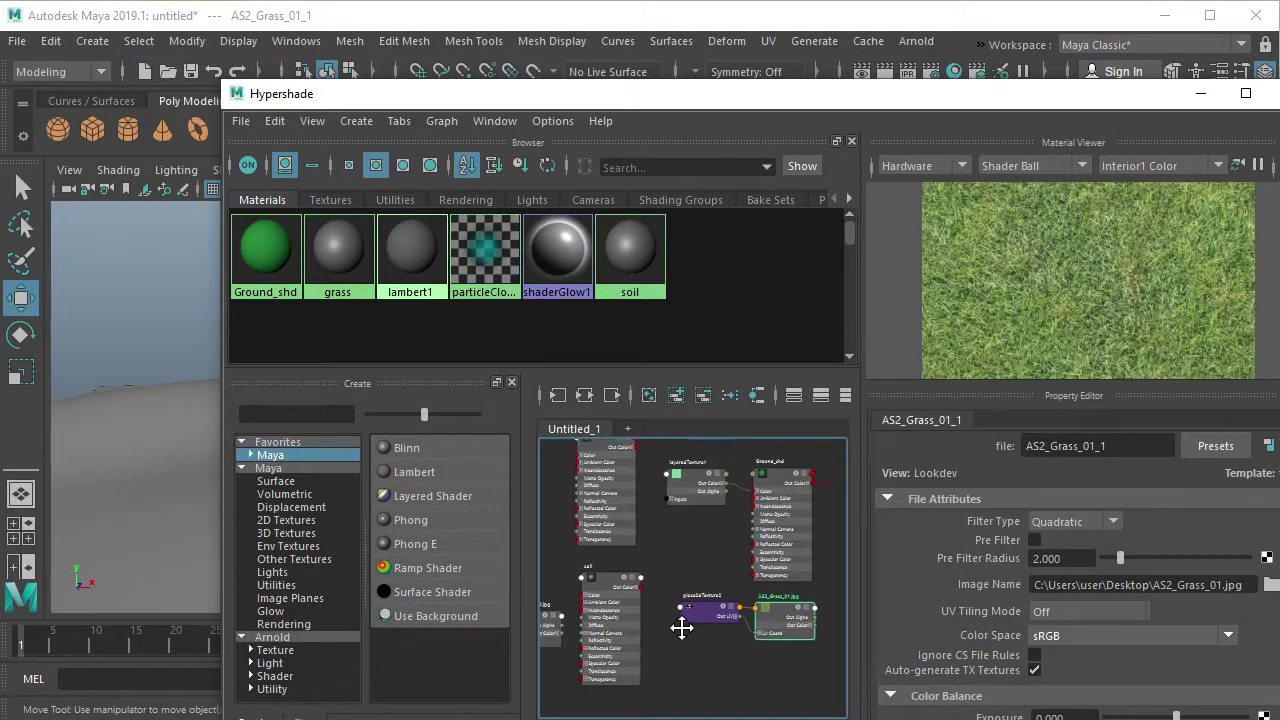
{"action": "left_click", "coordinate": [619, 499]}
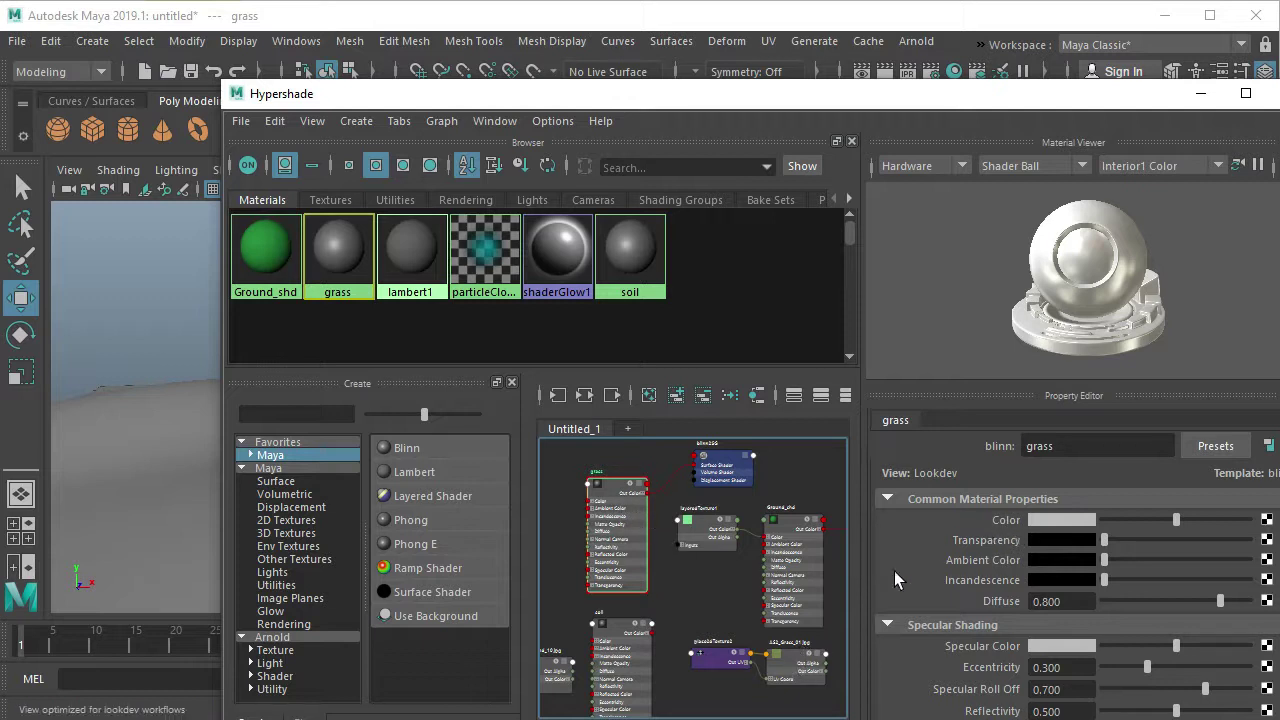
Connect the AS2_Grass_01 file texture to the grass material's Color.
{"action": "middle_click_drag", "start_coordinate": [800, 660], "coordinate": [970, 520]}
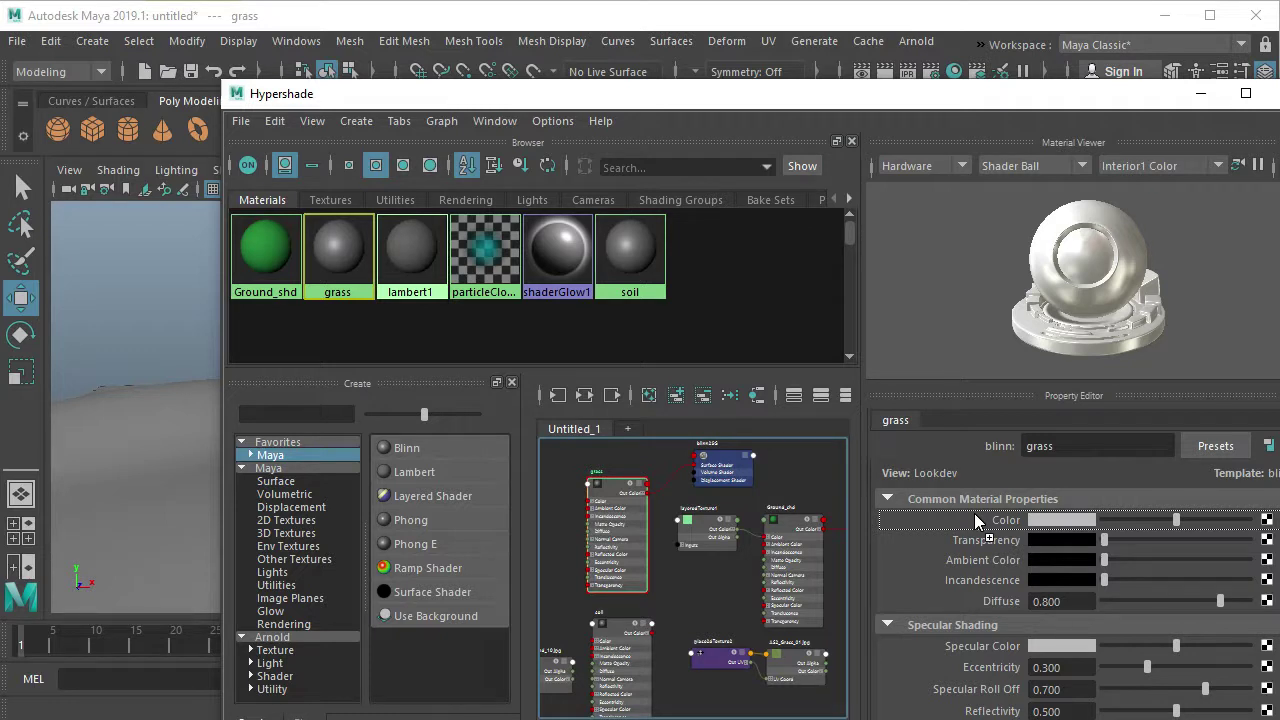
{"action": "middle_click_drag", "start_coordinate": [974, 513], "coordinate": [974, 513]}
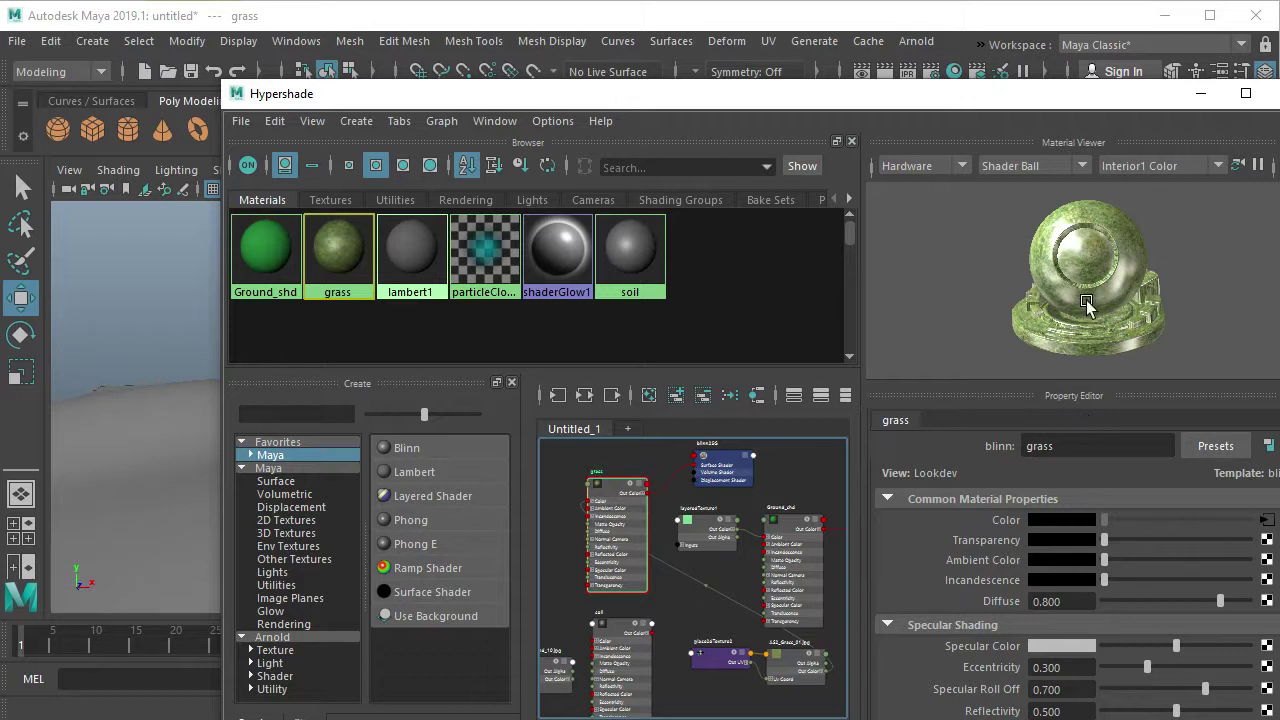
{"action": "scroll", "coordinate": [1064, 578], "scroll_direction": "down", "scroll_amount": 3}
{"action": "scroll", "coordinate": [1064, 578], "scroll_direction": "up", "scroll_amount": 1}
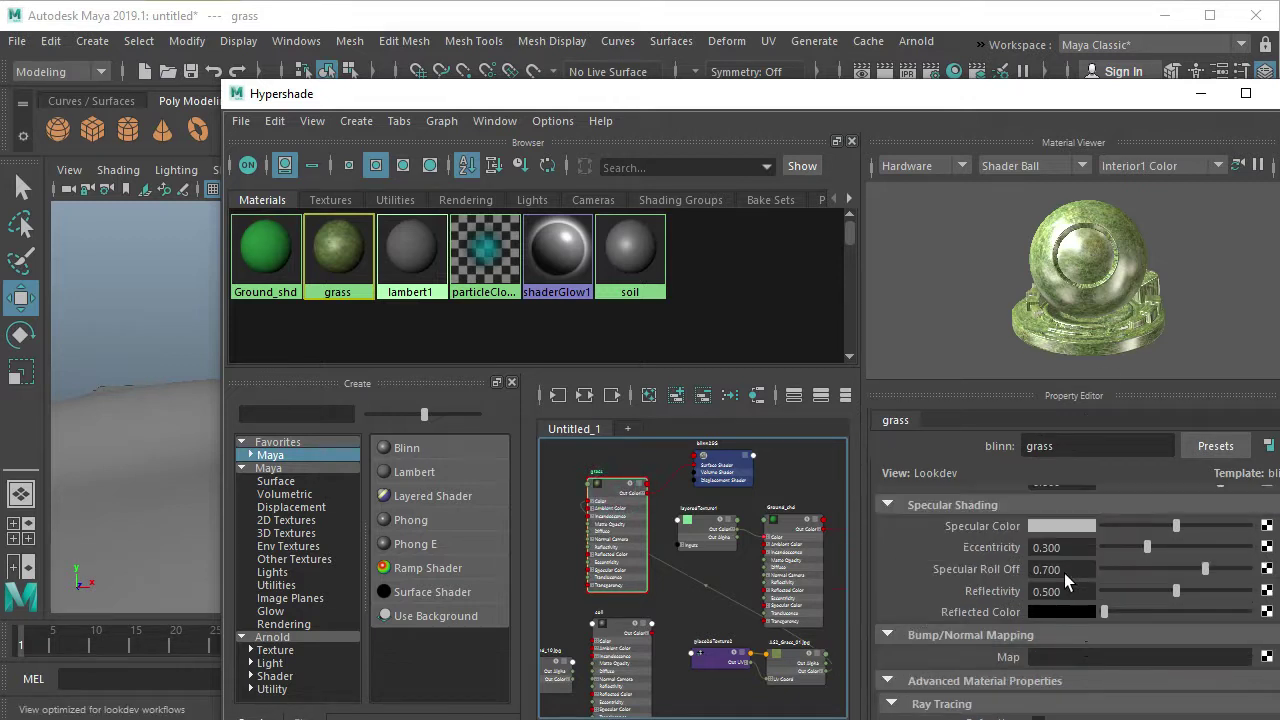
{"action": "scroll", "coordinate": [1064, 578], "scroll_direction": "down", "scroll_amount": 2}
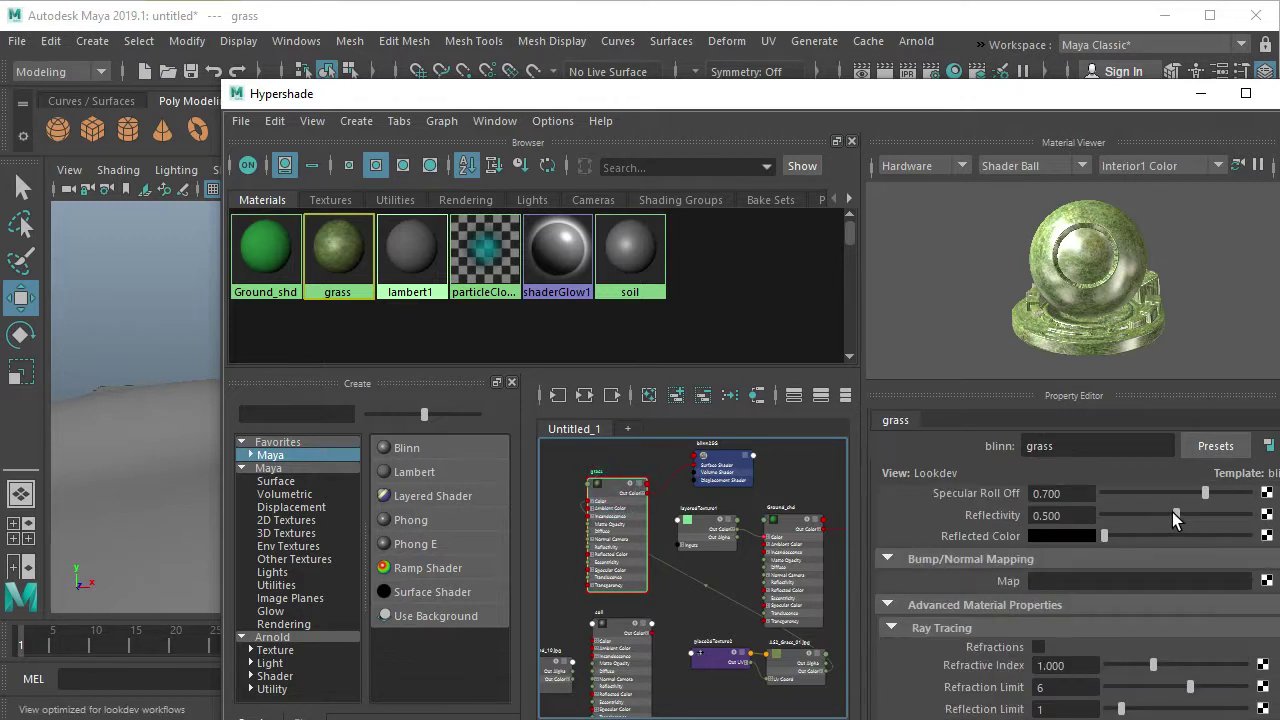
Set grass Reflectivity to 0 and Specular Color to black, then tidy its texture nodes leftward.
{"action": "left_click_drag", "start_coordinate": [1174, 514], "coordinate": [1100, 532]}
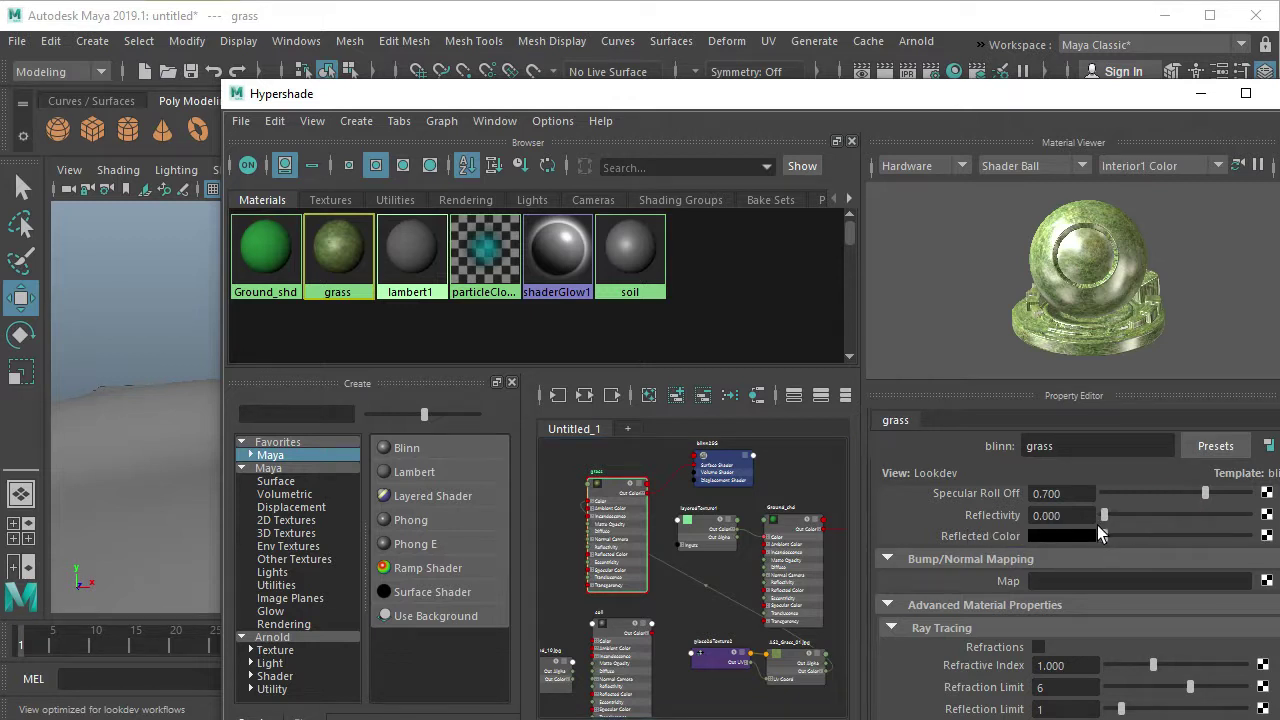
{"action": "scroll", "coordinate": [1100, 535], "scroll_direction": "up", "scroll_amount": 2}
{"action": "left_click_drag", "start_coordinate": [1180, 571], "coordinate": [1104, 571]}
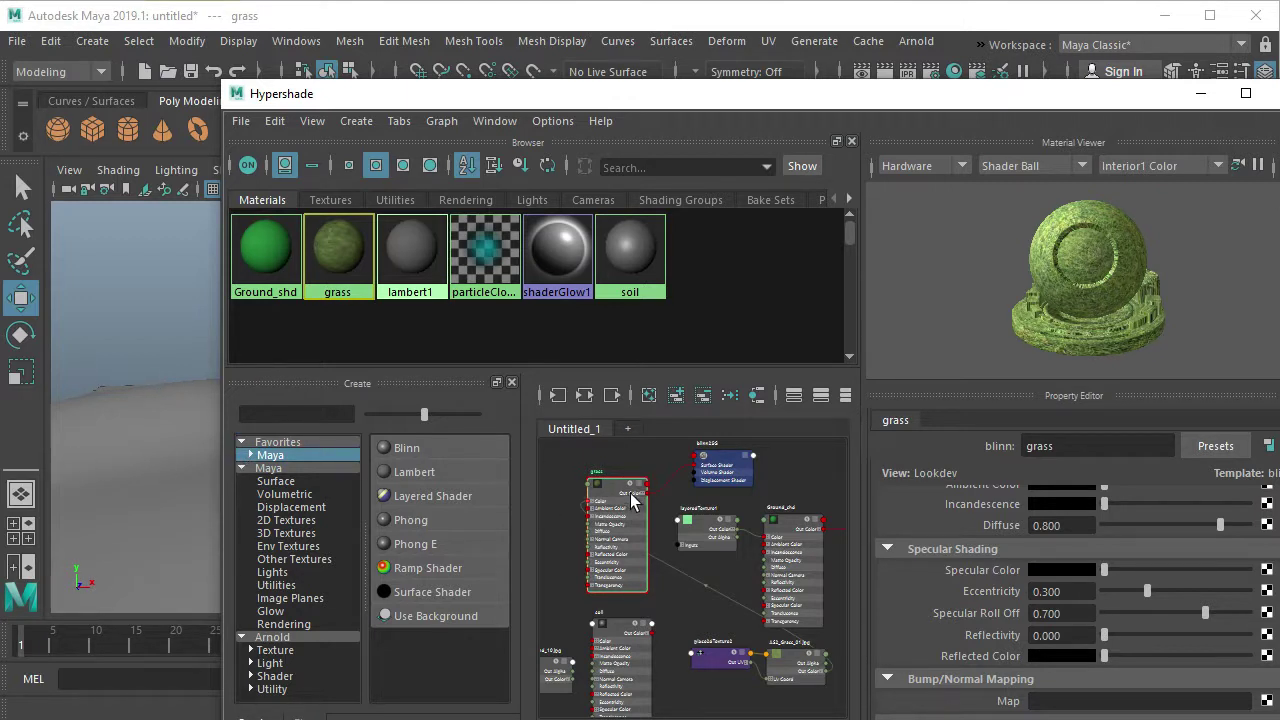
{"action": "mouse_move", "coordinate": [763, 668]}
{"action": "left_mouse_down"}
{"action": "mouse_move", "coordinate": [536, 540]}
{"action": "mouse_move", "coordinate": [552, 530]}
{"action": "left_mouse_up"}
{"action": "left_click_drag", "start_coordinate": [714, 663], "coordinate": [555, 477]}
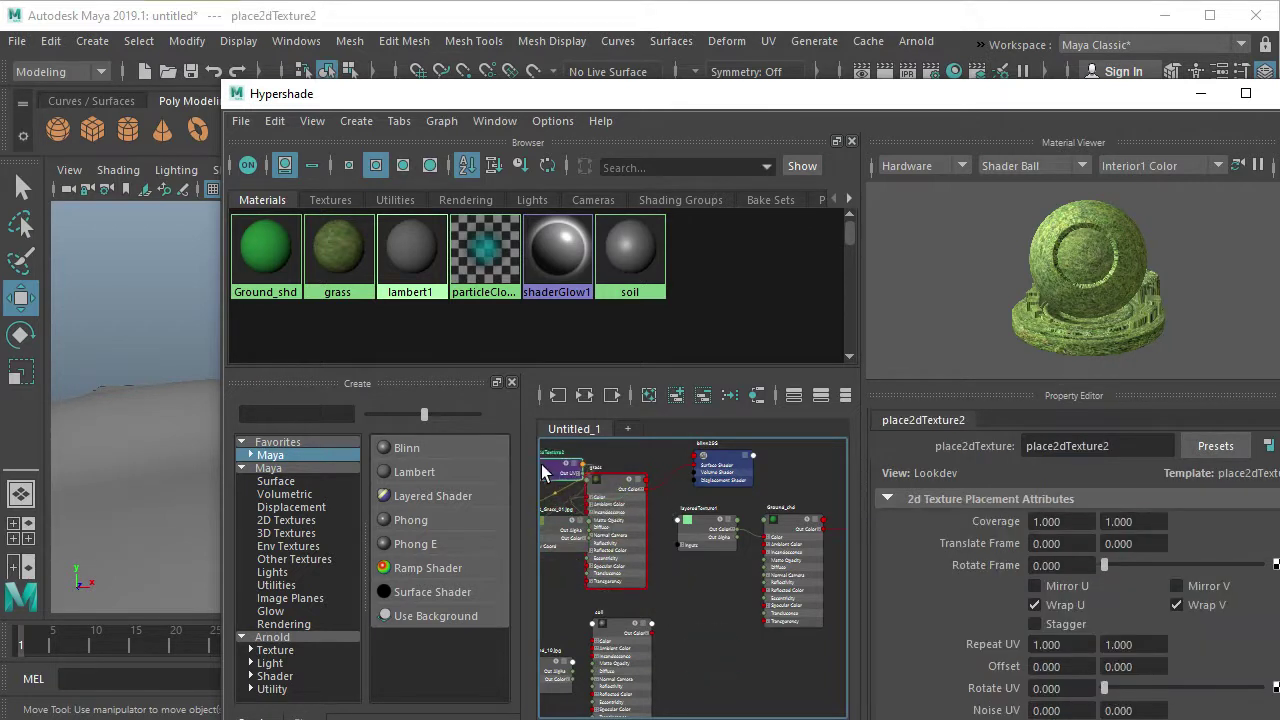
Connect the AS2_ground_10 texture to soil's Color and set soil's Reflectivity to 0.
{"action": "left_click", "coordinate": [612, 652]}
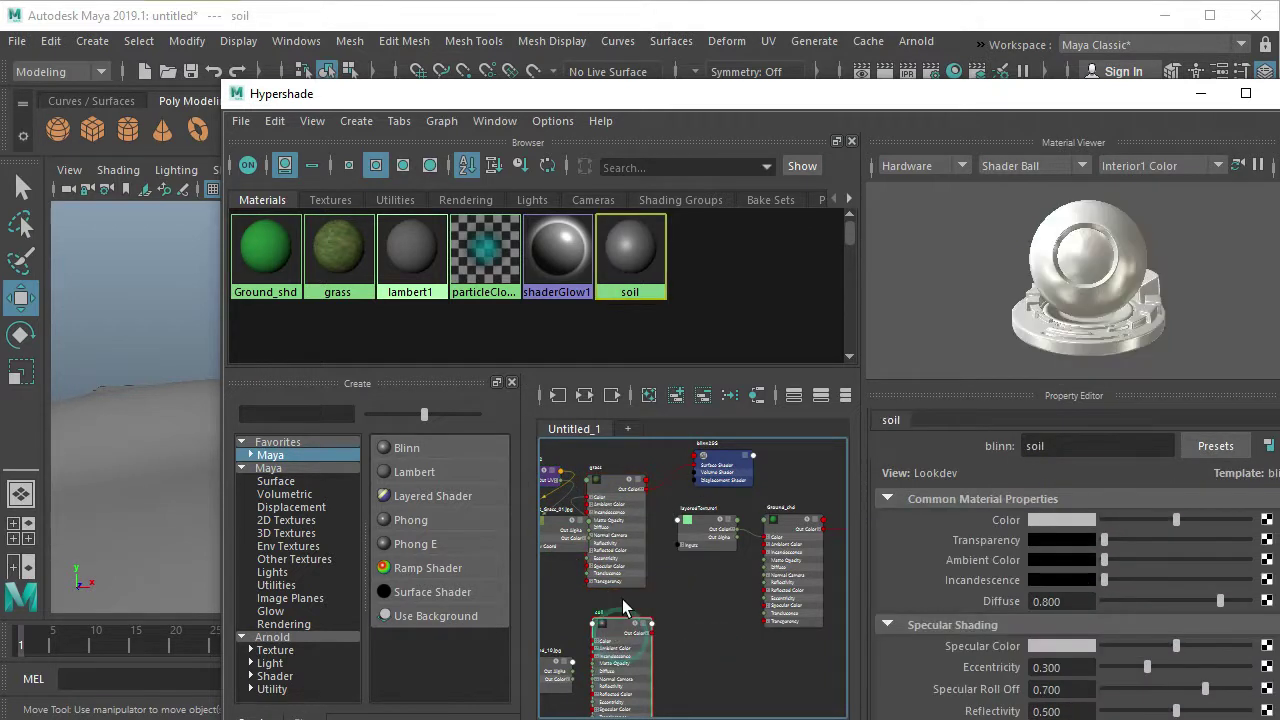
{"action": "key", "text": "1"}
{"action": "key", "text": "3"}
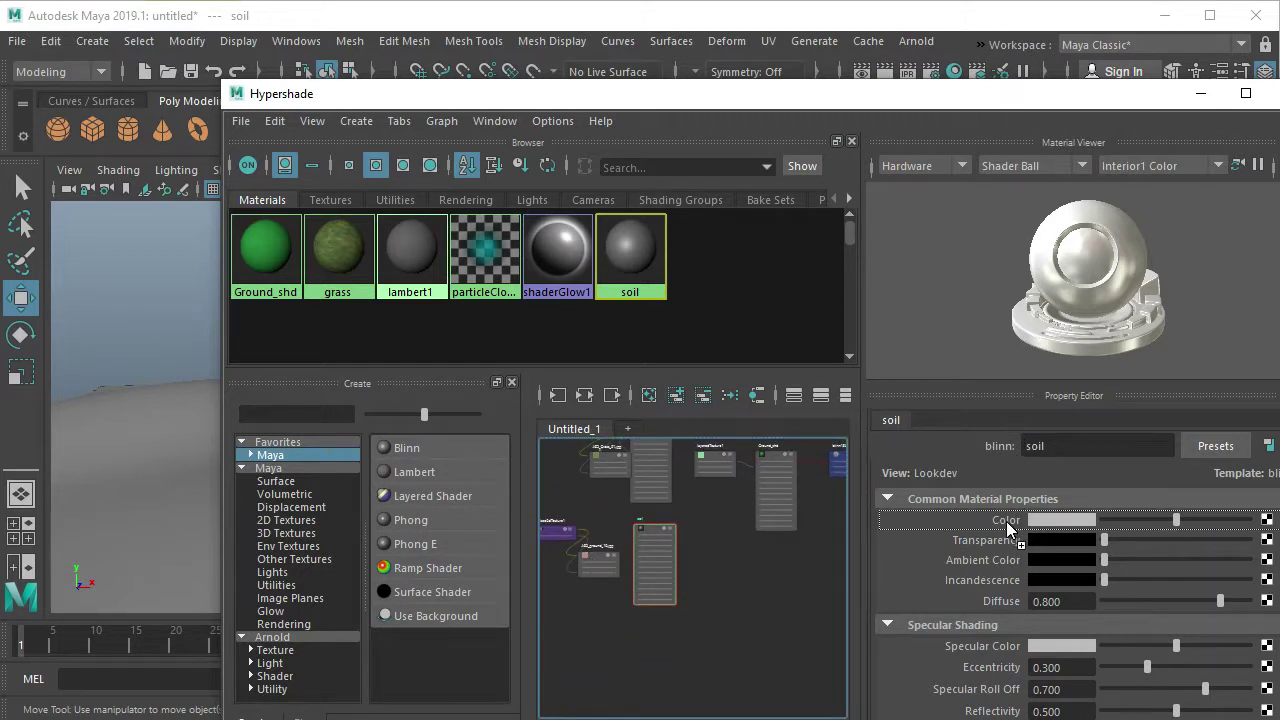
{"action": "middle_click_drag", "start_coordinate": [1008, 529], "coordinate": [1006, 524]}
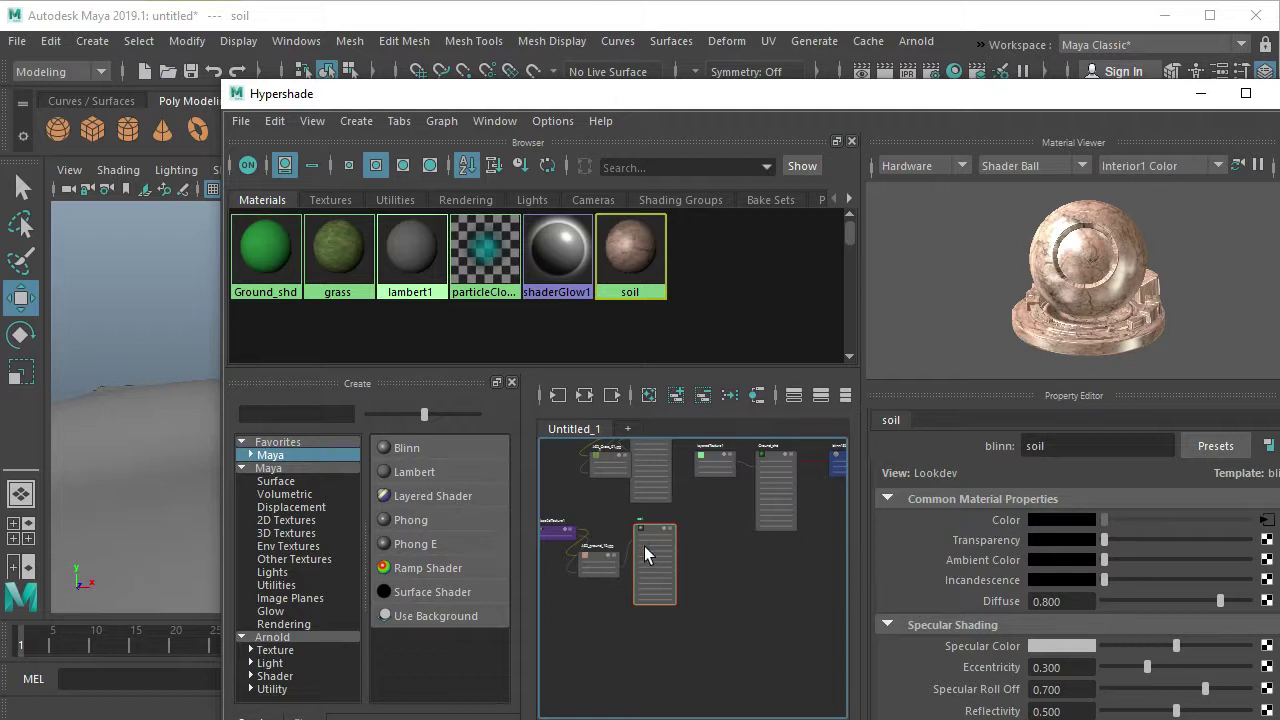
{"action": "scroll", "coordinate": [1058, 627], "scroll_direction": "down", "scroll_amount": 2}
{"action": "mouse_move", "coordinate": [1174, 655]}
{"action": "left_mouse_down"}
{"action": "mouse_move", "coordinate": [1158, 600]}
{"action": "mouse_move", "coordinate": [1171, 586]}
{"action": "left_mouse_up"}
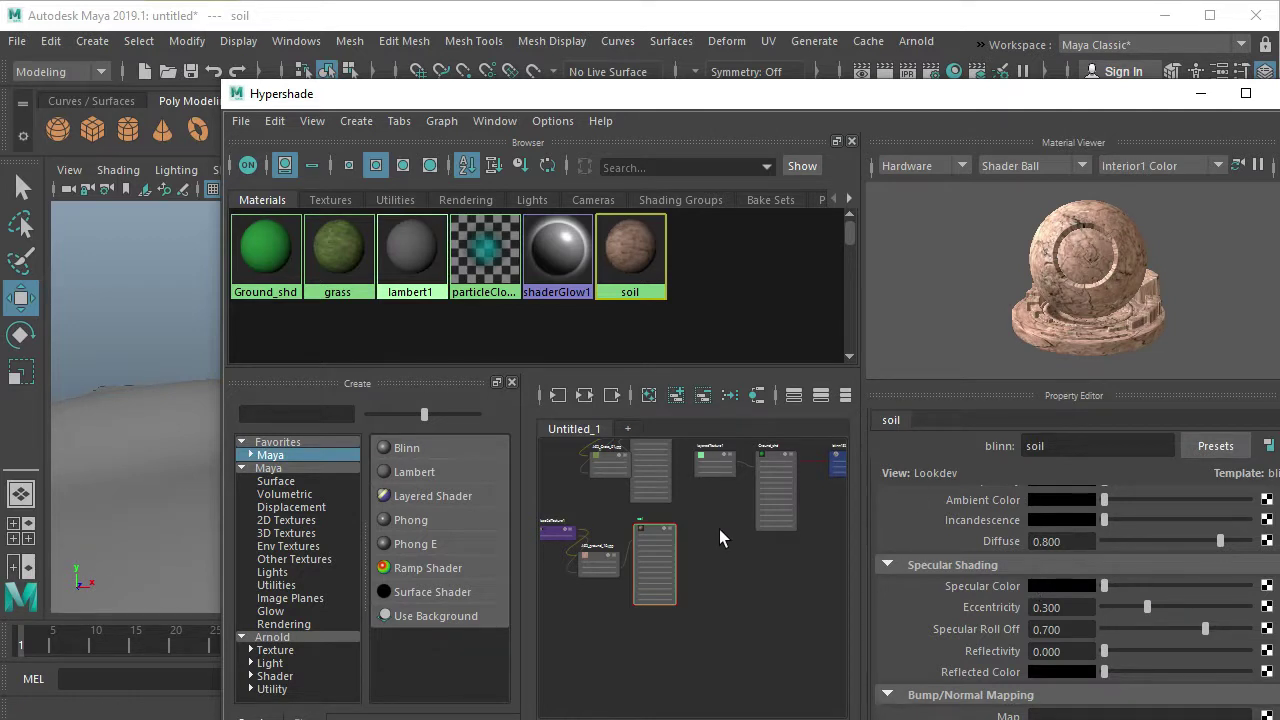
{"action": "scroll", "coordinate": [724, 524], "scroll_direction": "up", "scroll_amount": 3}
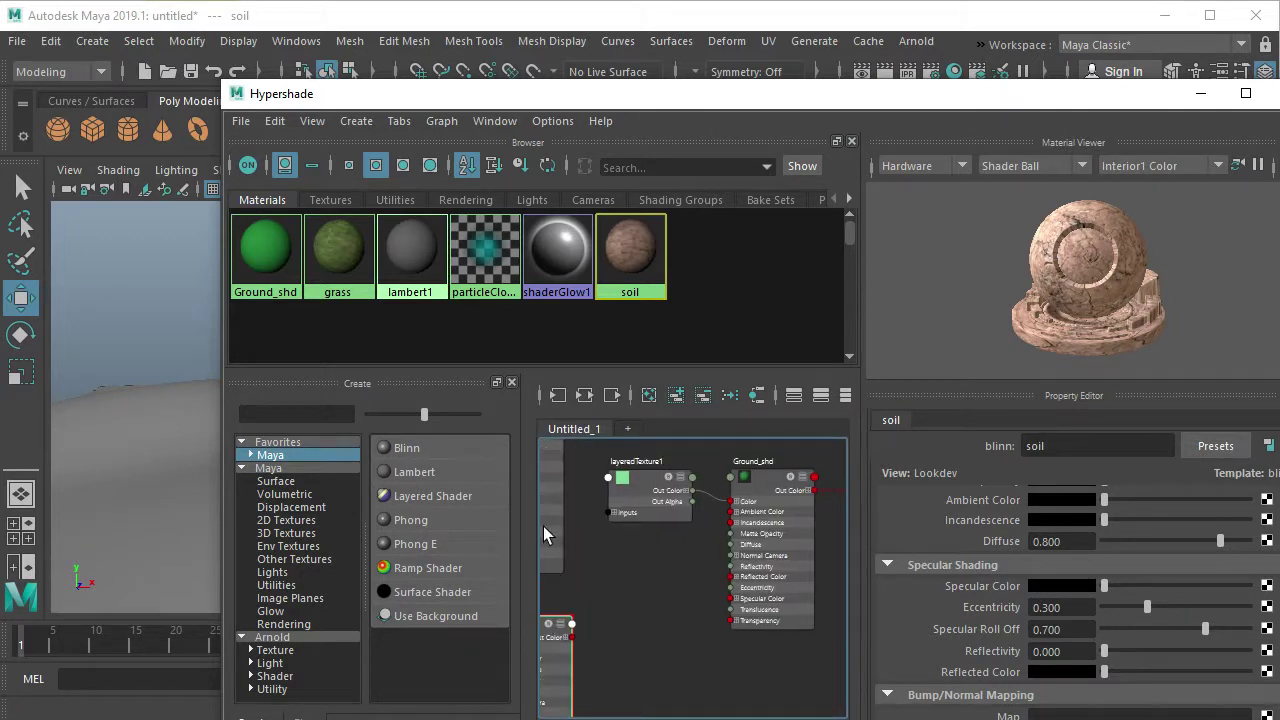
Add the grass material to the node graph and connect its Out Color to layeredTexture1's layer Color.
{"action": "left_click_drag", "start_coordinate": [222, 376], "coordinate": [0, 376]}
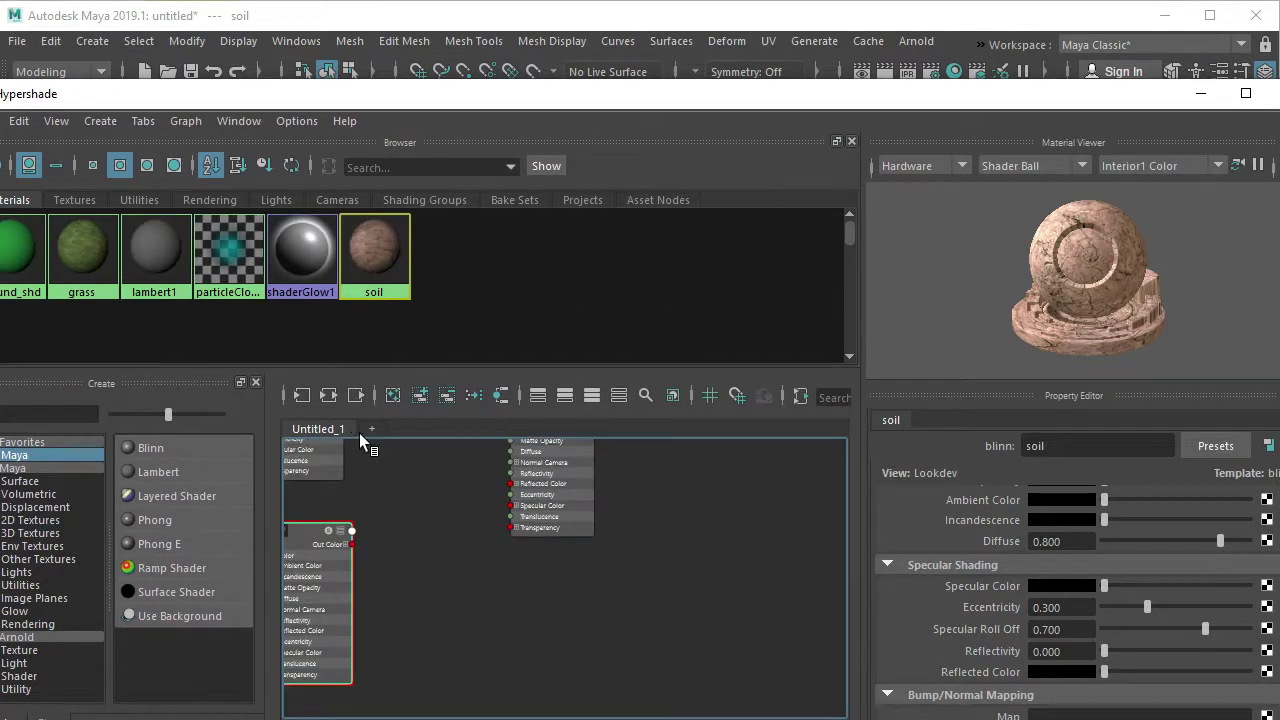
{"action": "scroll", "coordinate": [625, 621], "scroll_direction": "up", "scroll_amount": 3}
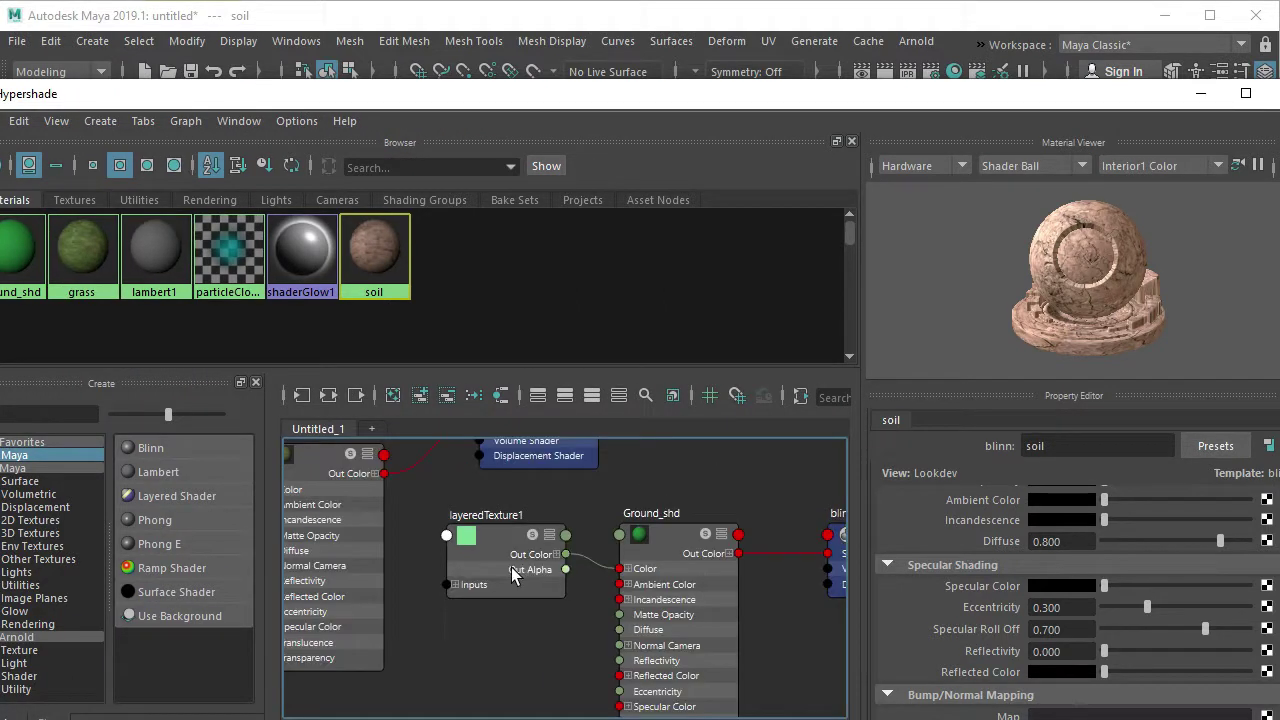
{"action": "scroll", "coordinate": [503, 533], "scroll_direction": "down", "scroll_amount": 3}
{"action": "left_click", "coordinate": [479, 500]}
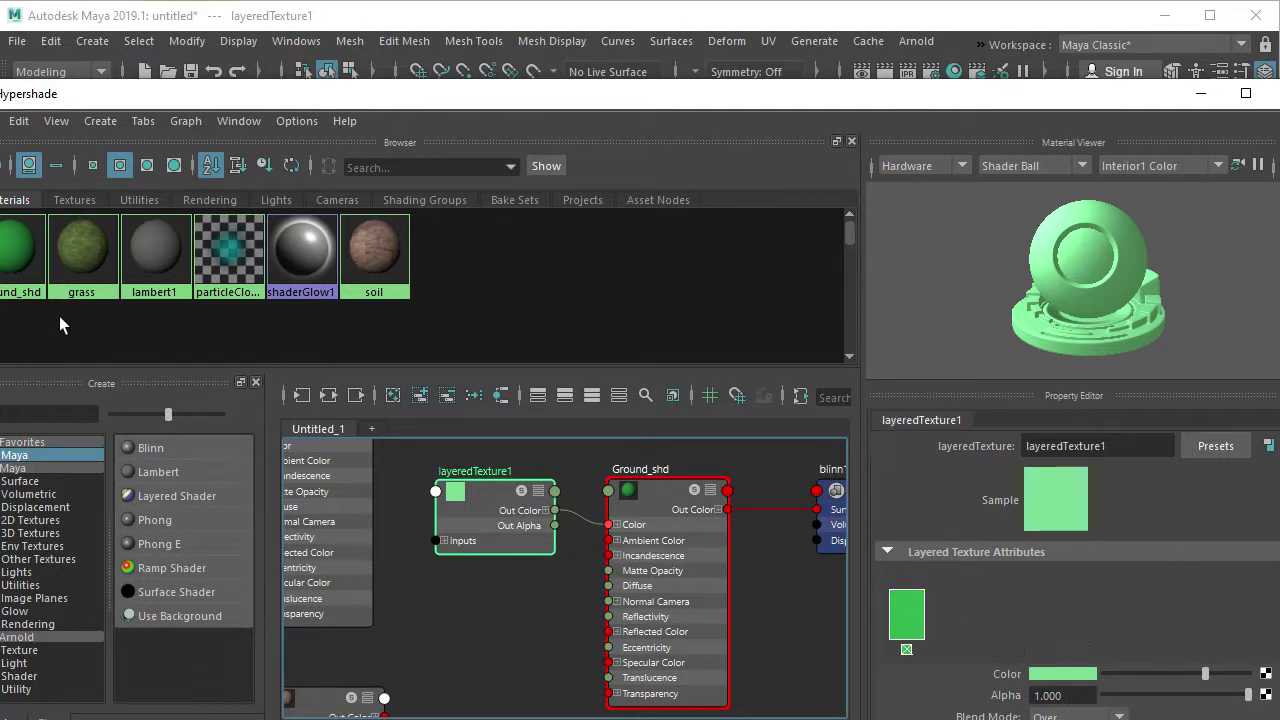
{"action": "middle_click_drag", "start_coordinate": [84, 282], "coordinate": [490, 525]}
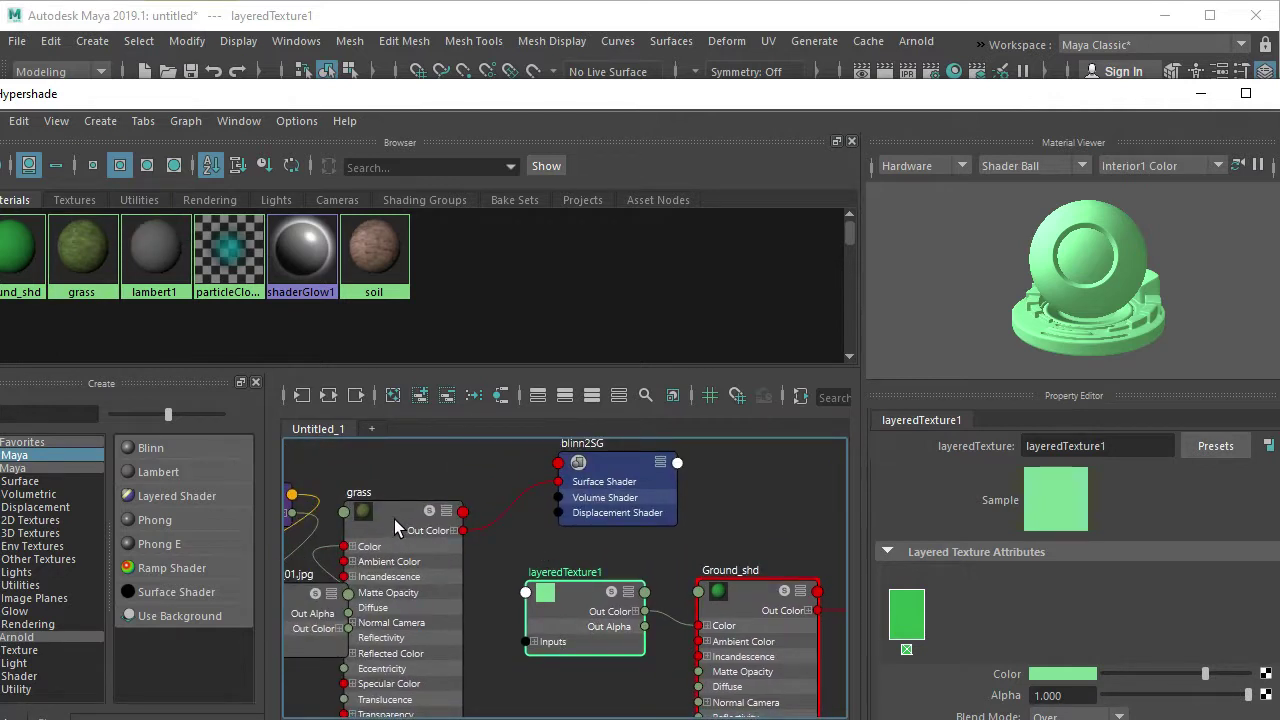
{"action": "middle_click_drag", "start_coordinate": [617, 594], "coordinate": [996, 682]}
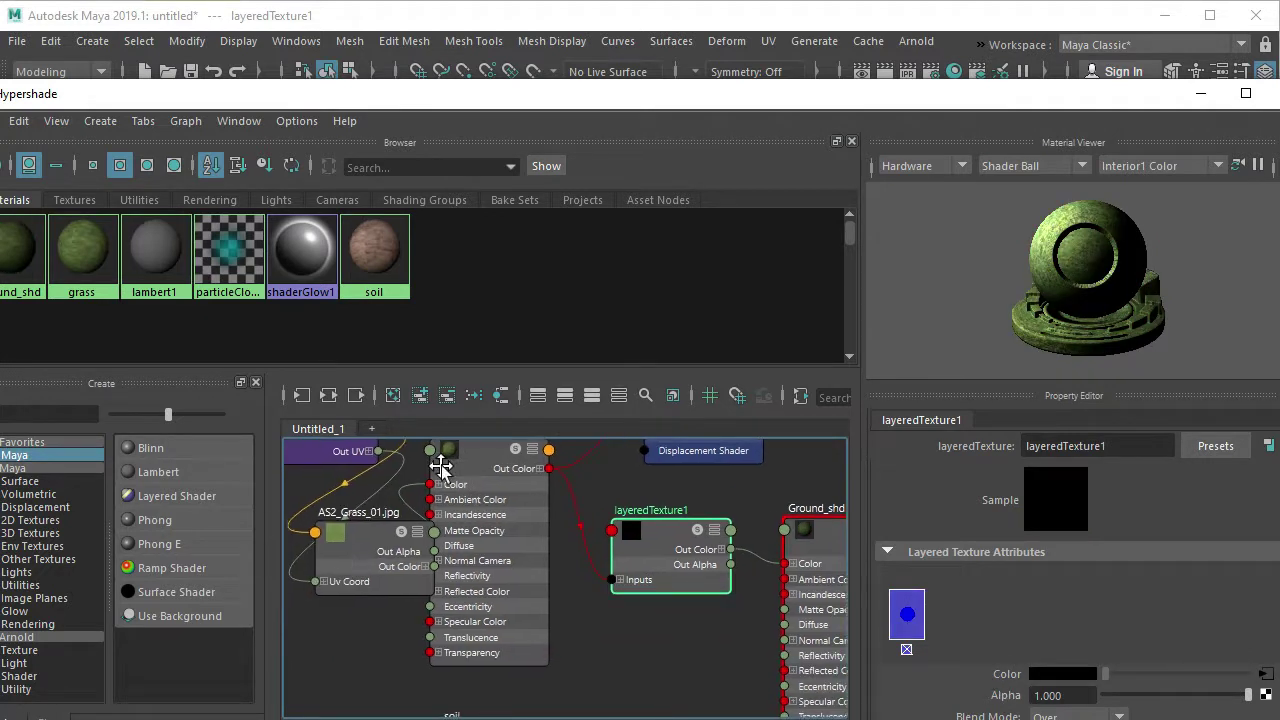
Move AS2_Grass_01.jpg aside, review the grass material and layer settings, and recentre layeredTexture1.
{"action": "left_click_drag", "start_coordinate": [358, 549], "coordinate": [331, 573]}
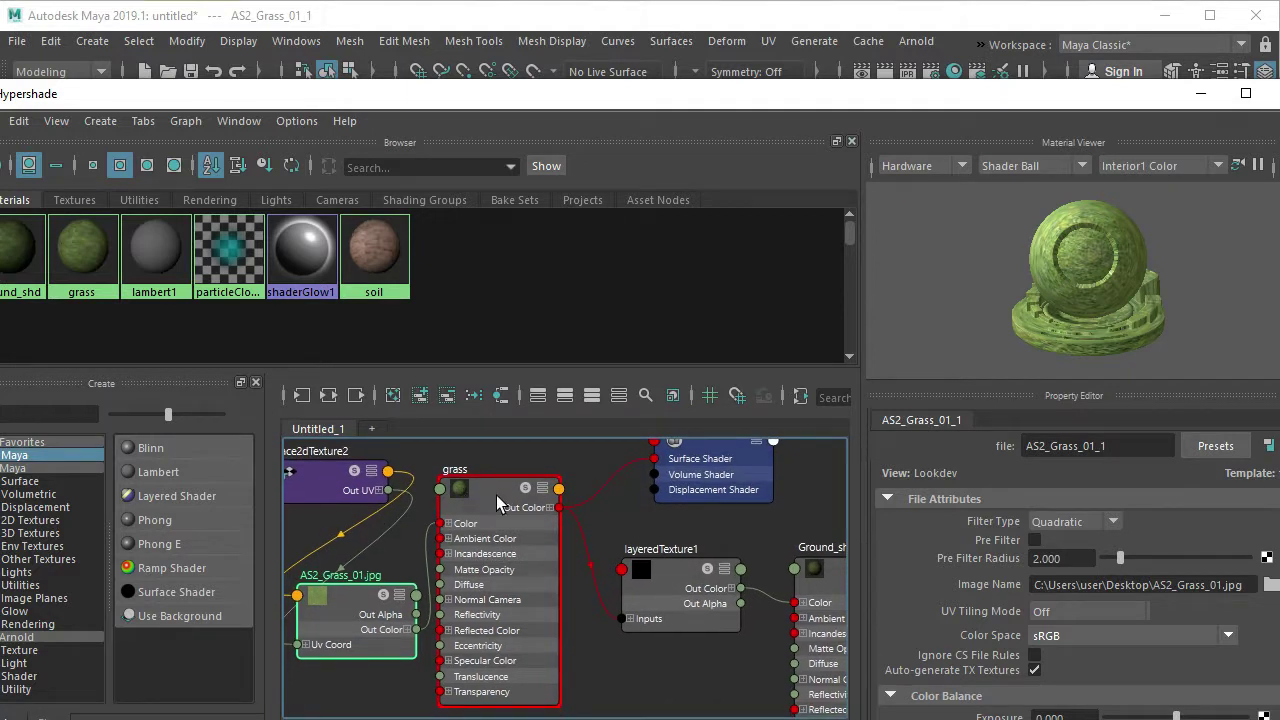
{"action": "left_click", "coordinate": [497, 503]}
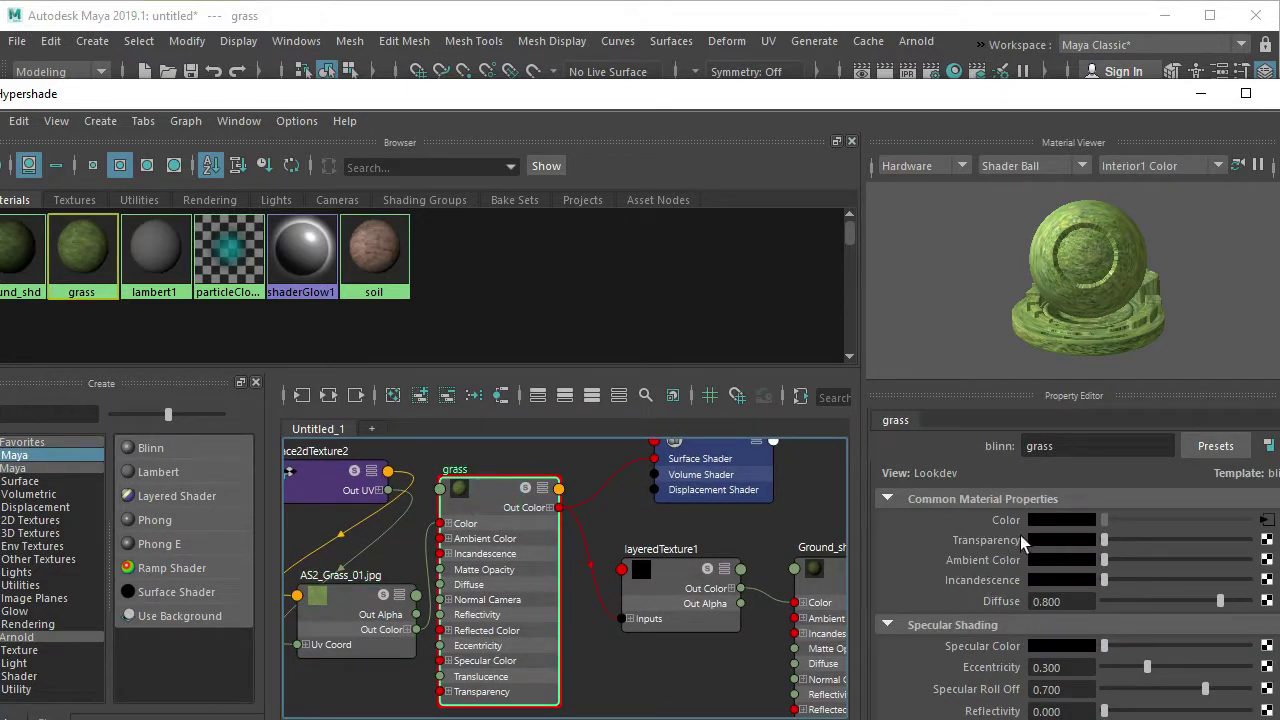
{"action": "scroll", "coordinate": [1005, 597], "scroll_direction": "down", "scroll_amount": 1}
{"action": "scroll", "coordinate": [995, 590], "scroll_direction": "down", "scroll_amount": 1}
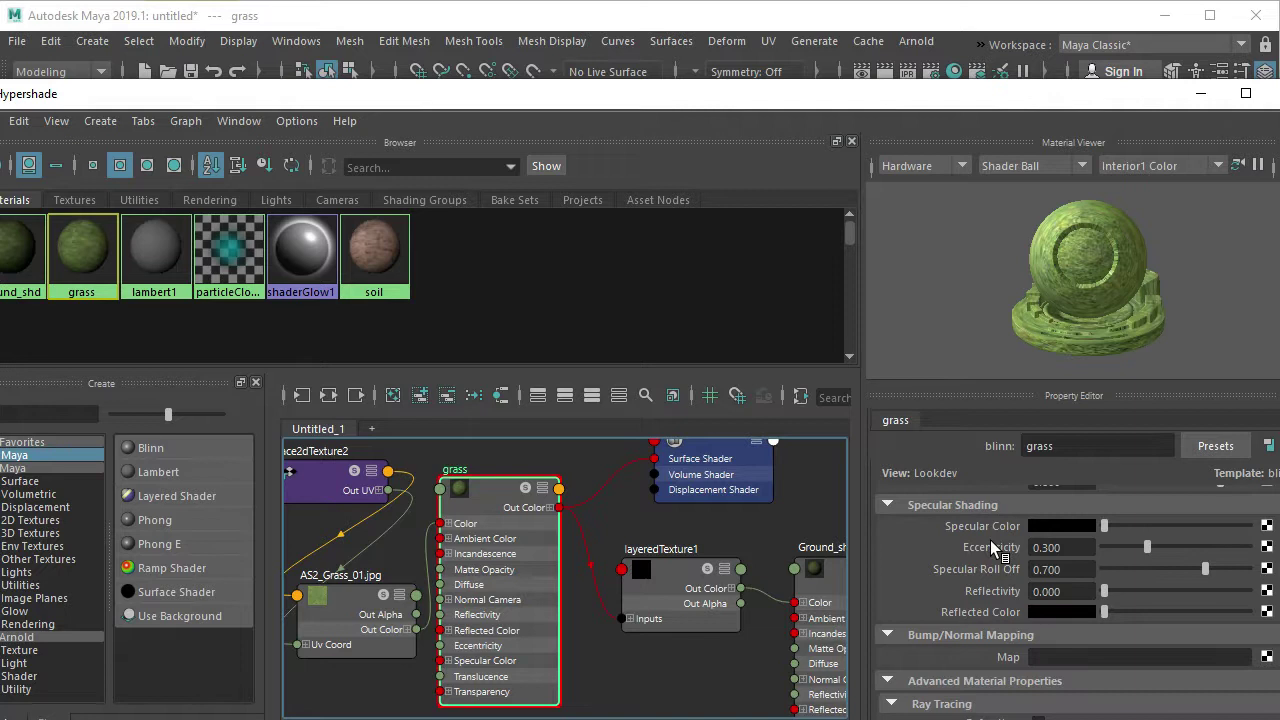
{"action": "scroll", "coordinate": [988, 585], "scroll_direction": "down", "scroll_amount": 1}
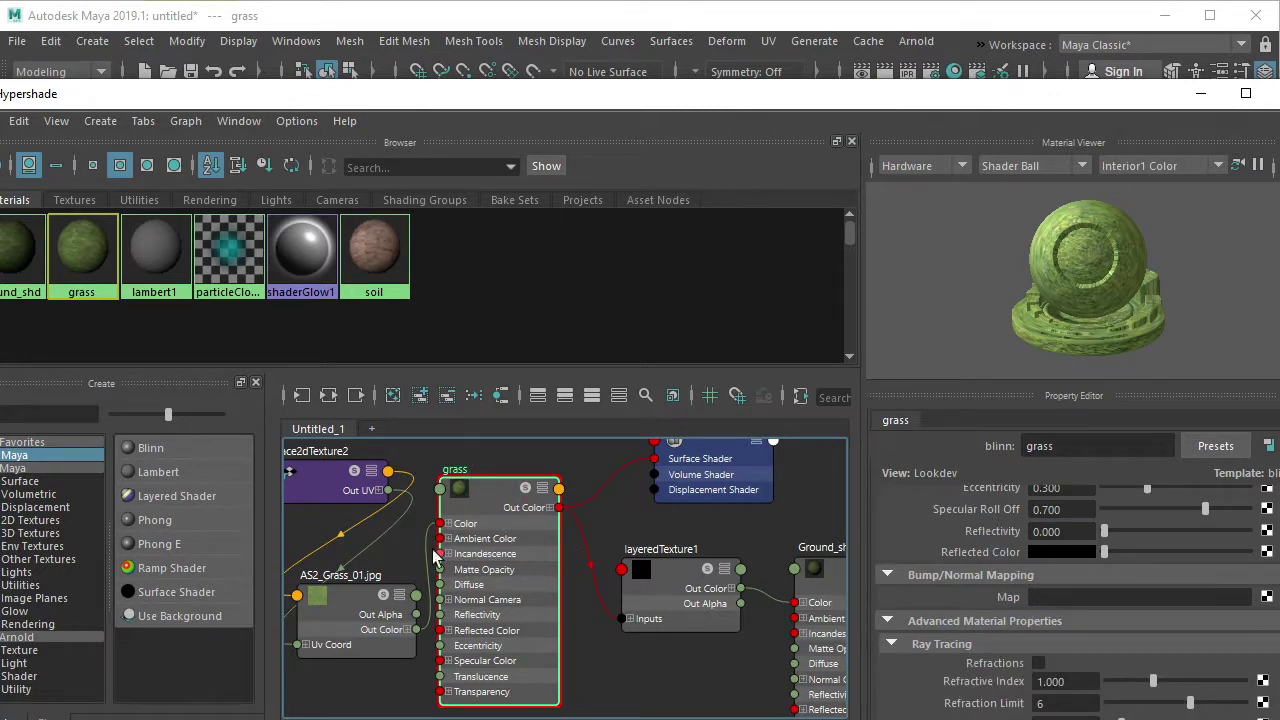
{"action": "left_click", "coordinate": [675, 586]}
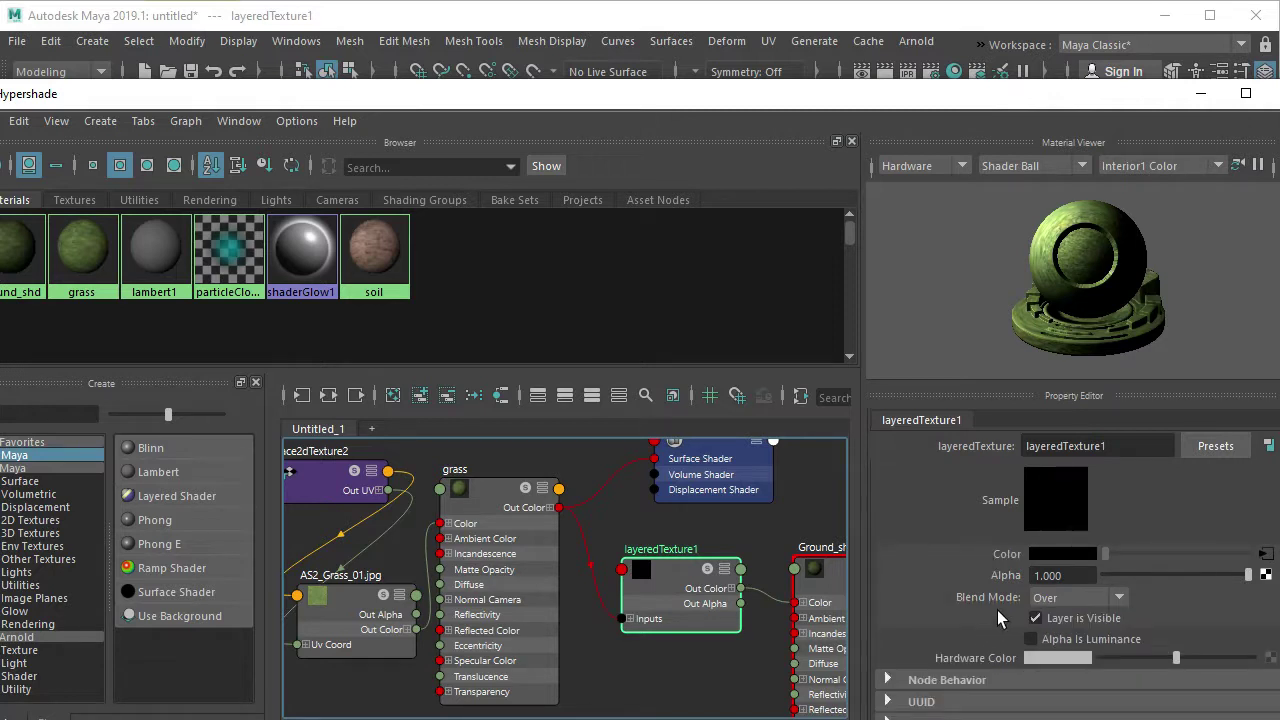
{"action": "scroll", "coordinate": [990, 645], "scroll_direction": "down", "scroll_amount": 1}
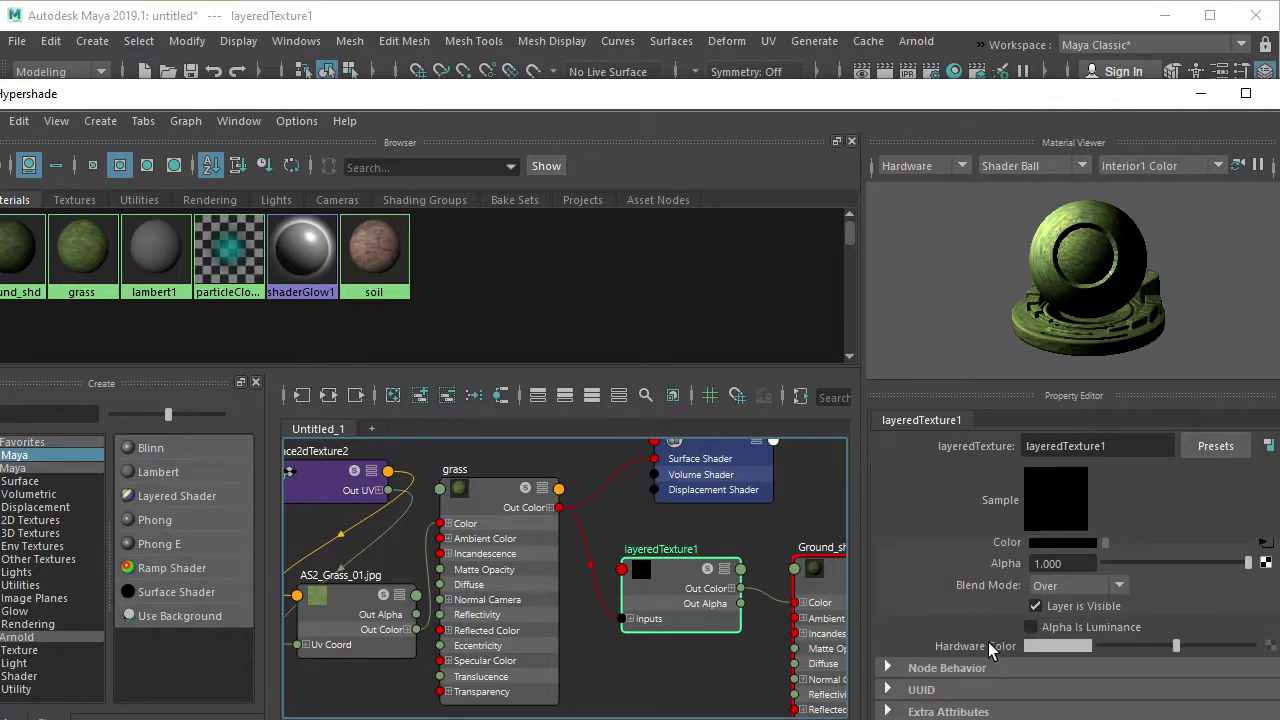
{"action": "left_click", "coordinate": [495, 496]}
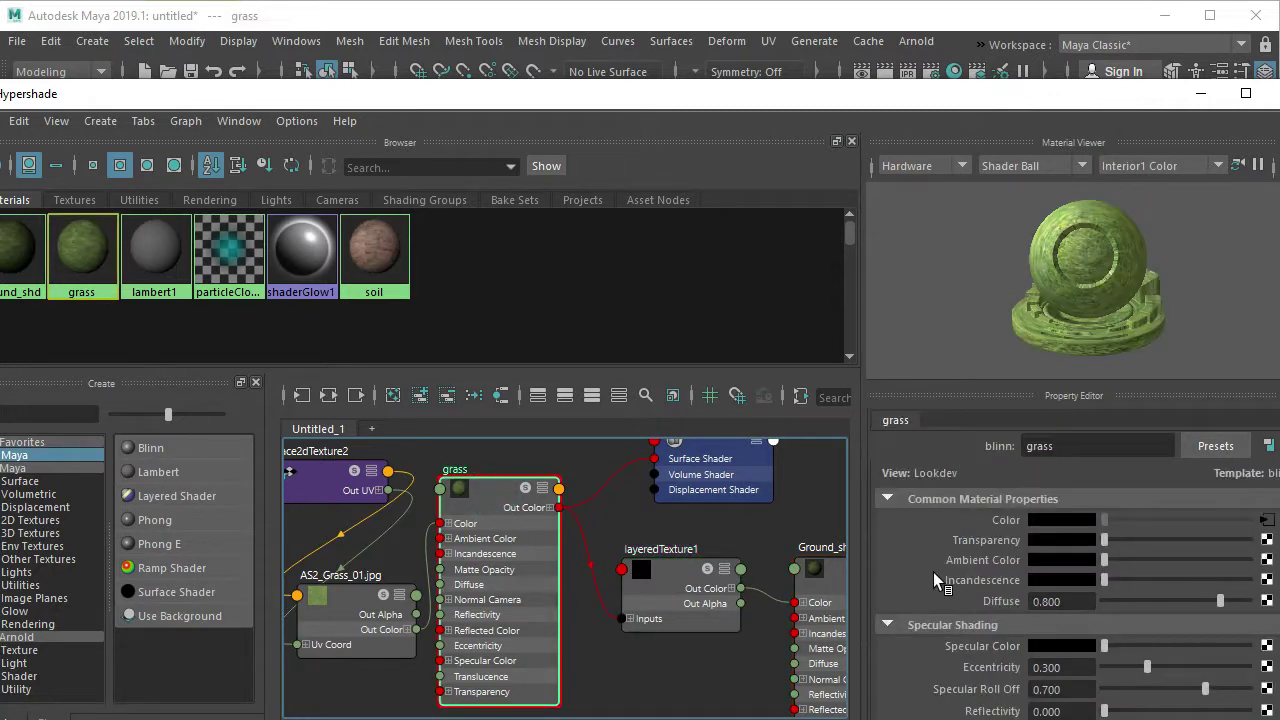
{"action": "scroll", "coordinate": [471, 537], "scroll_direction": "down", "scroll_amount": 2}
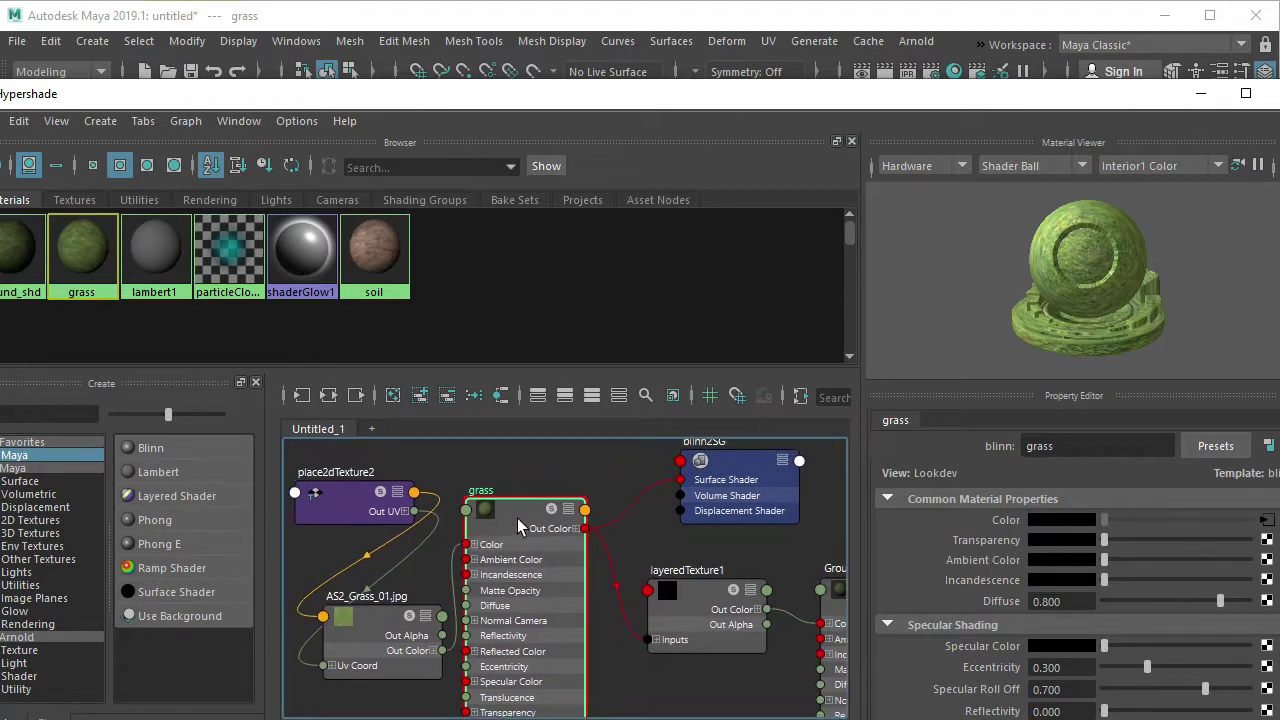
{"action": "scroll", "coordinate": [610, 600], "scroll_direction": "down", "scroll_amount": 1}
{"action": "middle_click_drag", "start_coordinate": [619, 614], "coordinate": [589, 623], "text": "alt"}
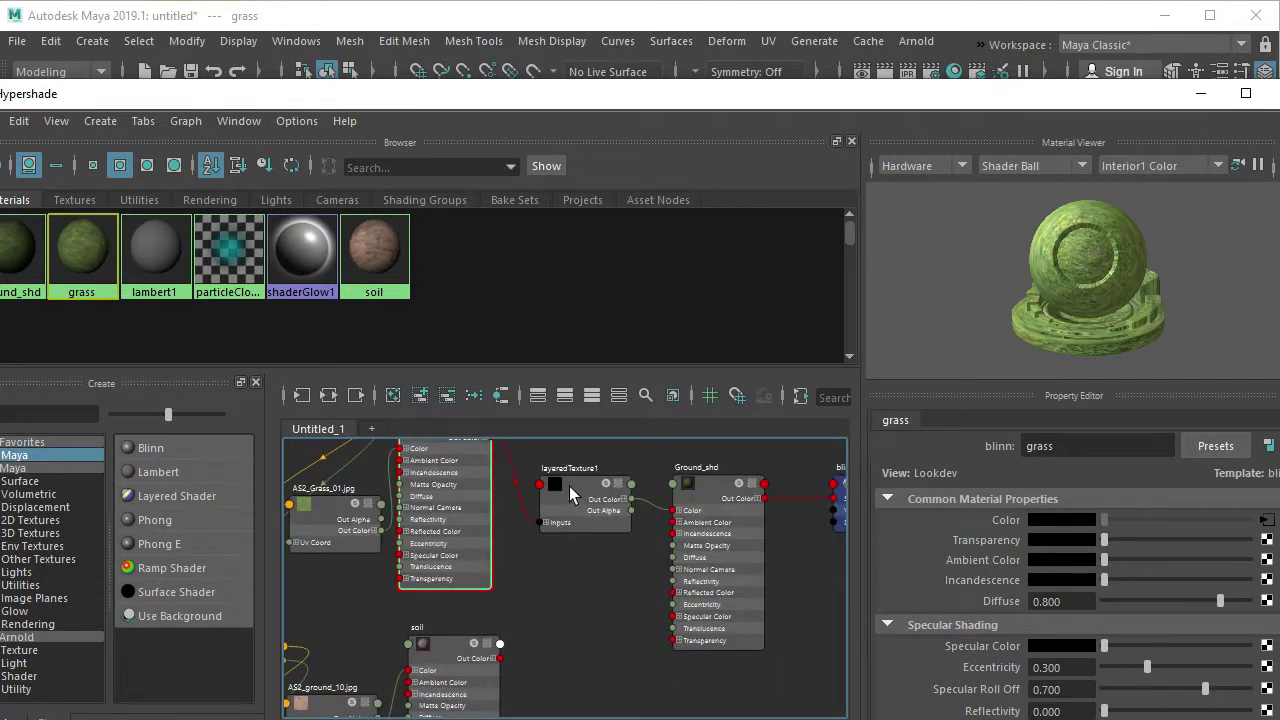
Add a second layer to layeredTexture1 and connect the soil material to its Color.
{"action": "left_click", "coordinate": [569, 493]}
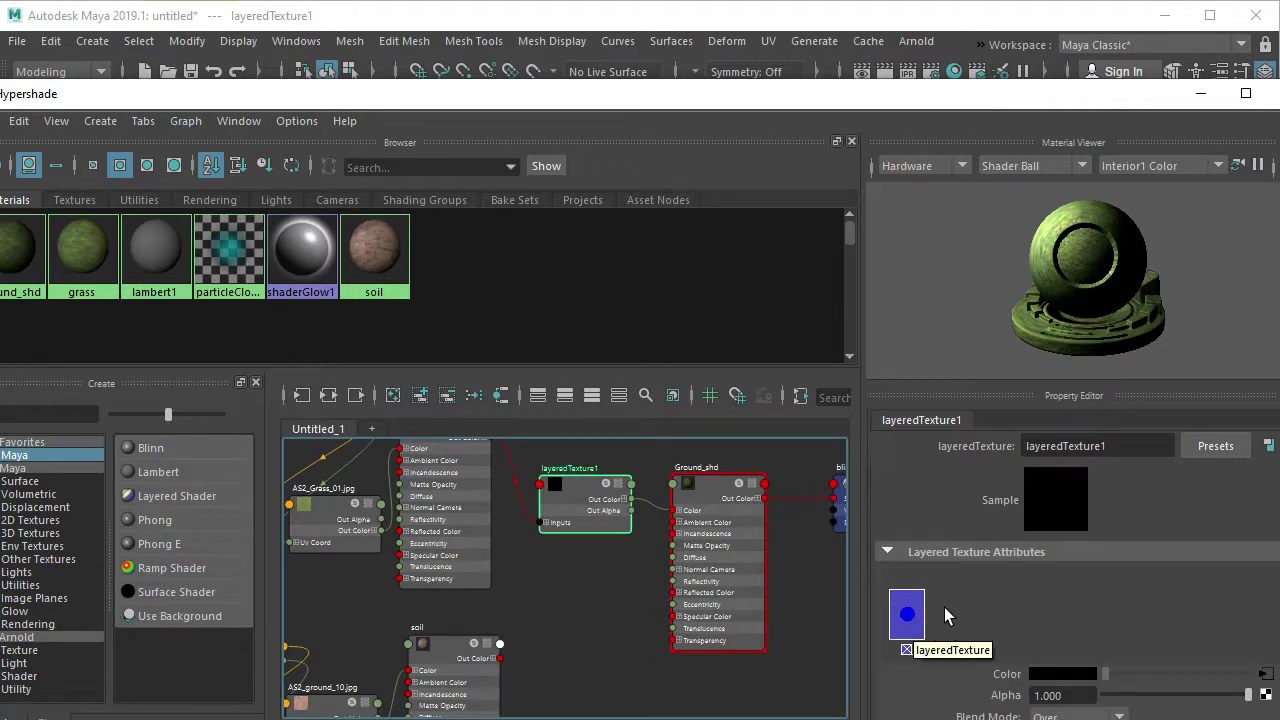
{"action": "left_click", "coordinate": [948, 616]}
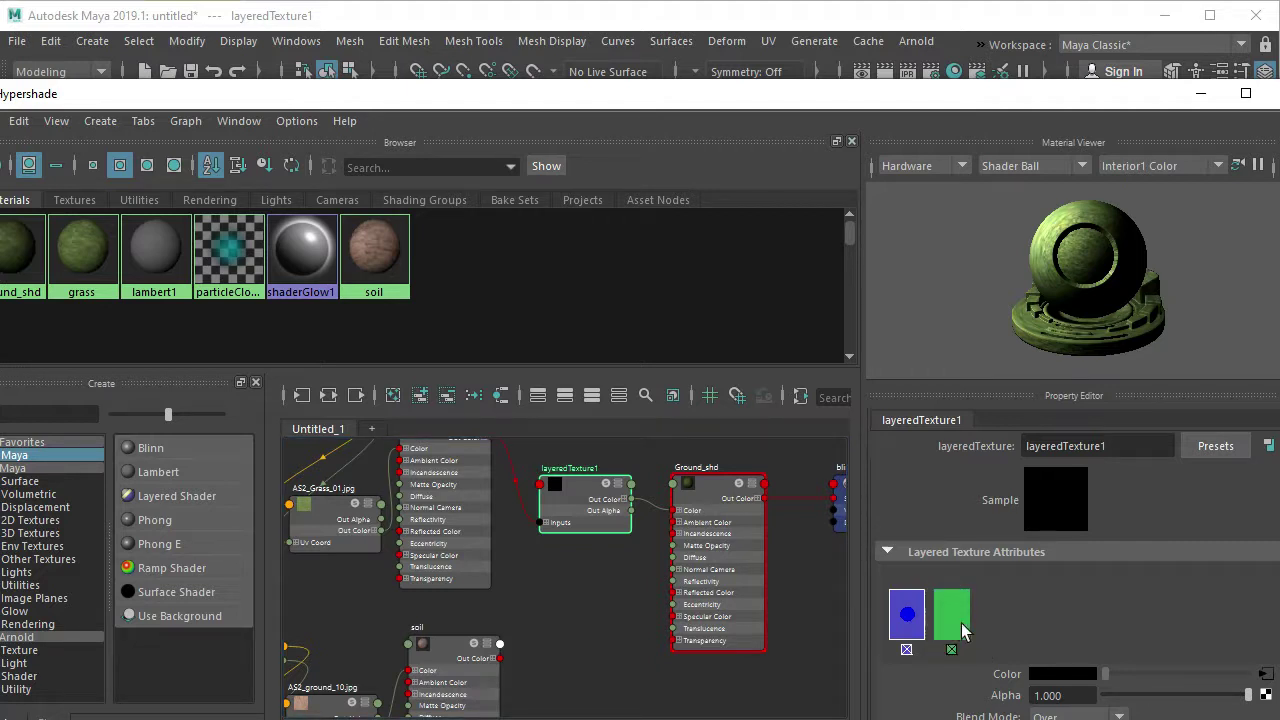
{"action": "middle_click_drag", "start_coordinate": [754, 620], "coordinate": [563, 543], "text": "alt"}
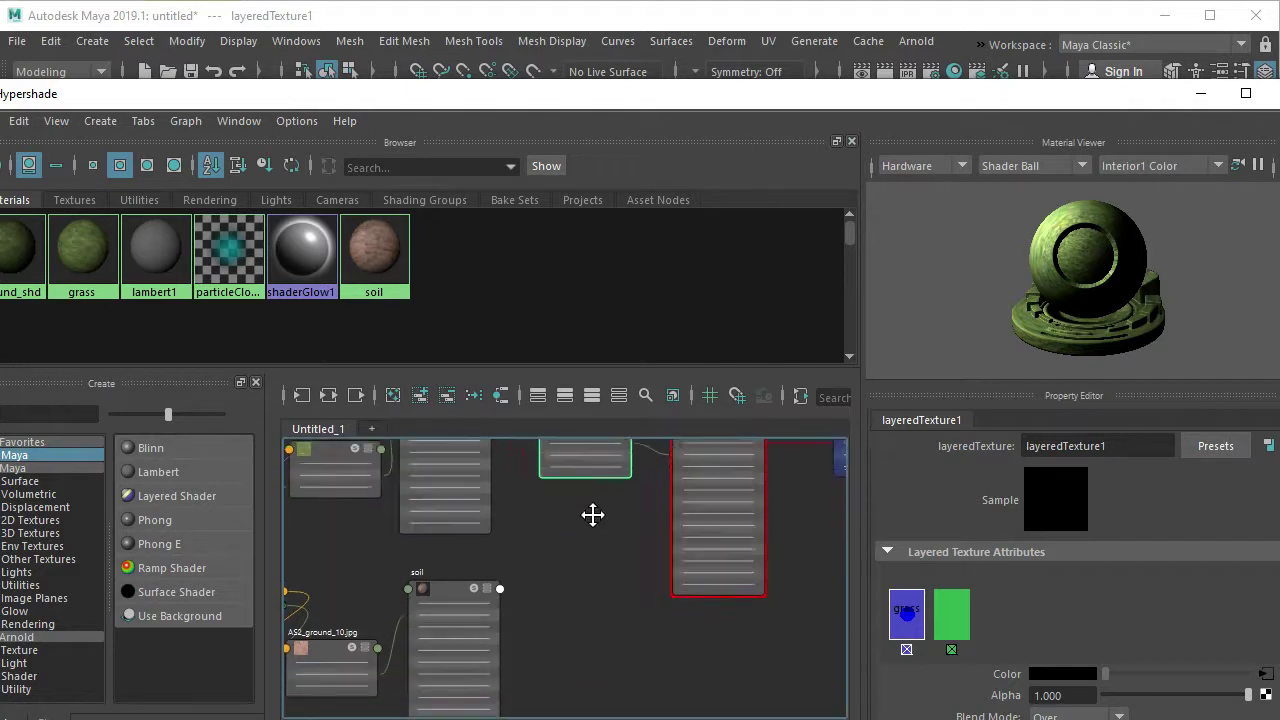
{"action": "left_click", "coordinate": [953, 615]}
{"action": "scroll", "coordinate": [1043, 670], "scroll_direction": "down", "scroll_amount": 1}
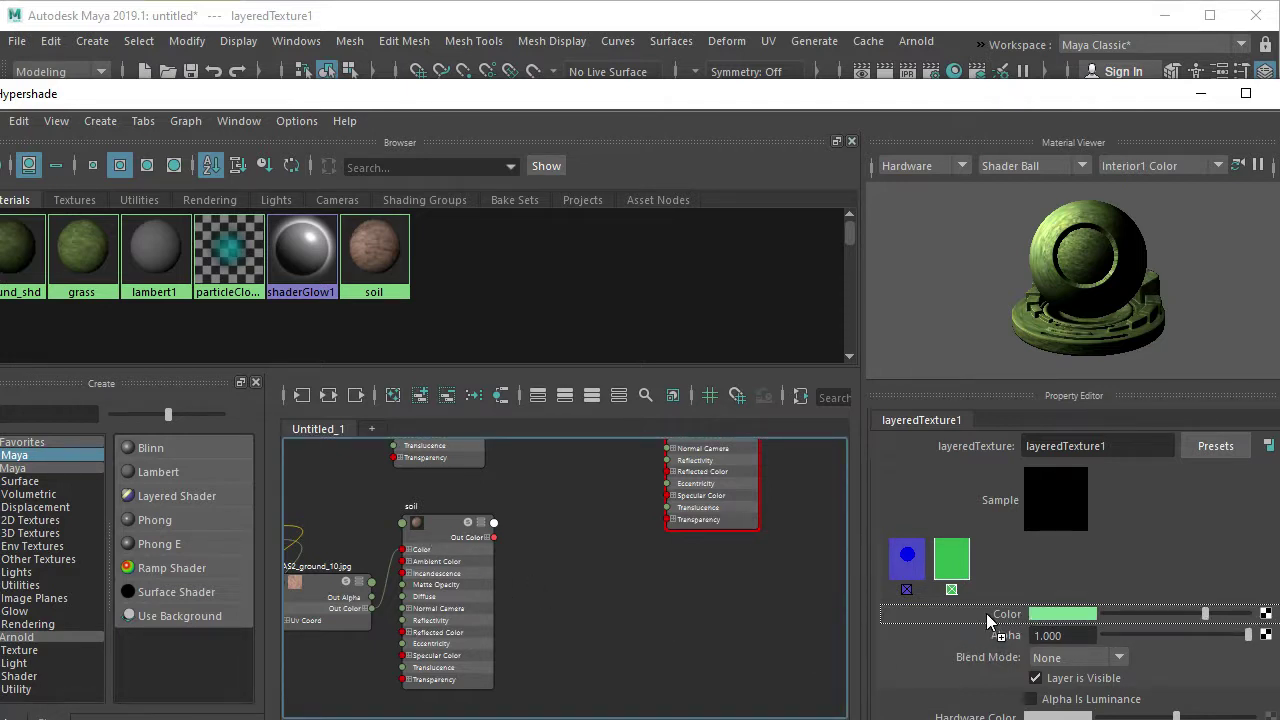
{"action": "middle_click_drag", "start_coordinate": [986, 613], "coordinate": [986, 613]}
Select the terrain plane and turn on textured display (6) to view the grass.
{"action": "left_click_drag", "start_coordinate": [755, 104], "coordinate": [769, 420]}
{"action": "left_click", "coordinate": [671, 329]}
{"action": "key", "text": "6"}
{"action": "mouse_move", "coordinate": [477, 387]}
{"action": "left_mouse_down", "text": "alt"}
{"action": "mouse_move", "coordinate": [417, 334]}
{"action": "mouse_move", "coordinate": [514, 314]}
{"action": "mouse_move", "coordinate": [594, 380]}
{"action": "mouse_move", "coordinate": [591, 228]}
{"action": "left_mouse_up", "text": "alt"}
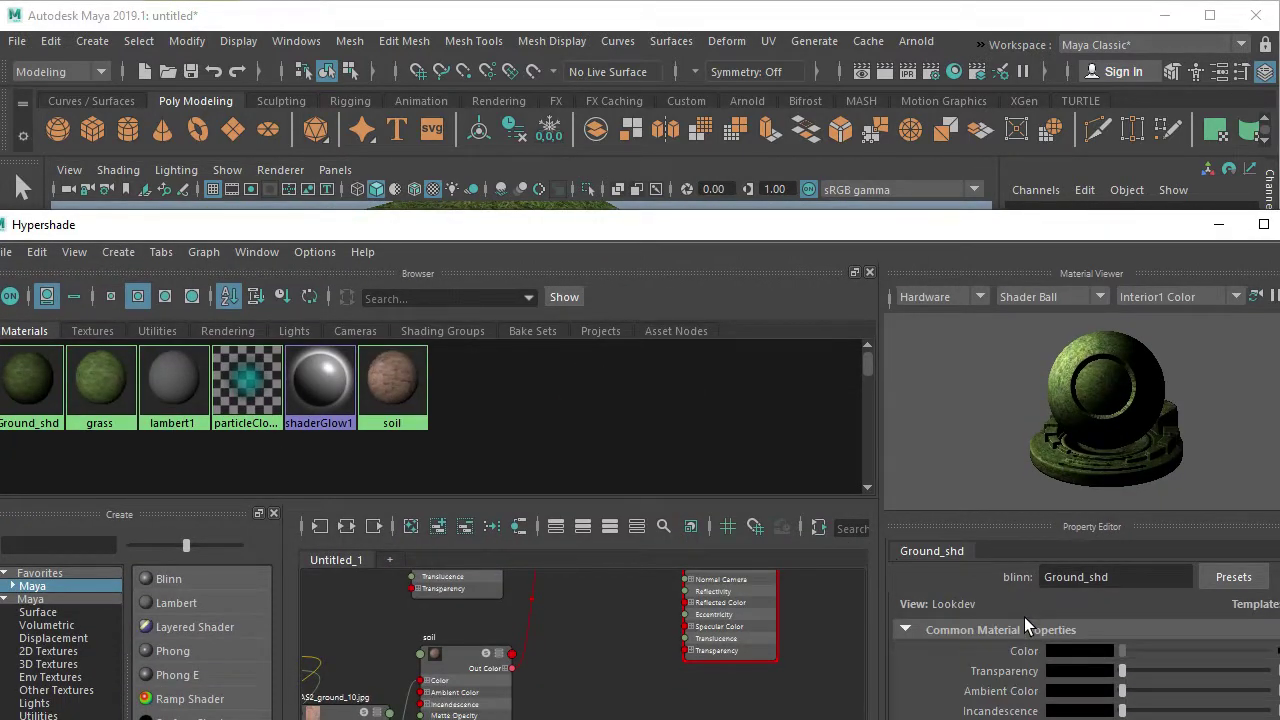
Select layeredTexture1's grass layer and begin mapping a 2D texture onto its Alpha.
{"action": "left_click_drag", "start_coordinate": [980, 228], "coordinate": [980, 158]}
{"action": "scroll", "coordinate": [635, 650], "scroll_direction": "up", "scroll_amount": 2}
{"action": "mouse_move", "coordinate": [634, 158]}
{"action": "left_mouse_down"}
{"action": "mouse_move", "coordinate": [634, 79]}
{"action": "mouse_move", "coordinate": [634, 104]}
{"action": "left_mouse_up"}
{"action": "scroll", "coordinate": [416, 554], "scroll_direction": "up", "scroll_amount": 3}
{"action": "left_click", "coordinate": [416, 554]}
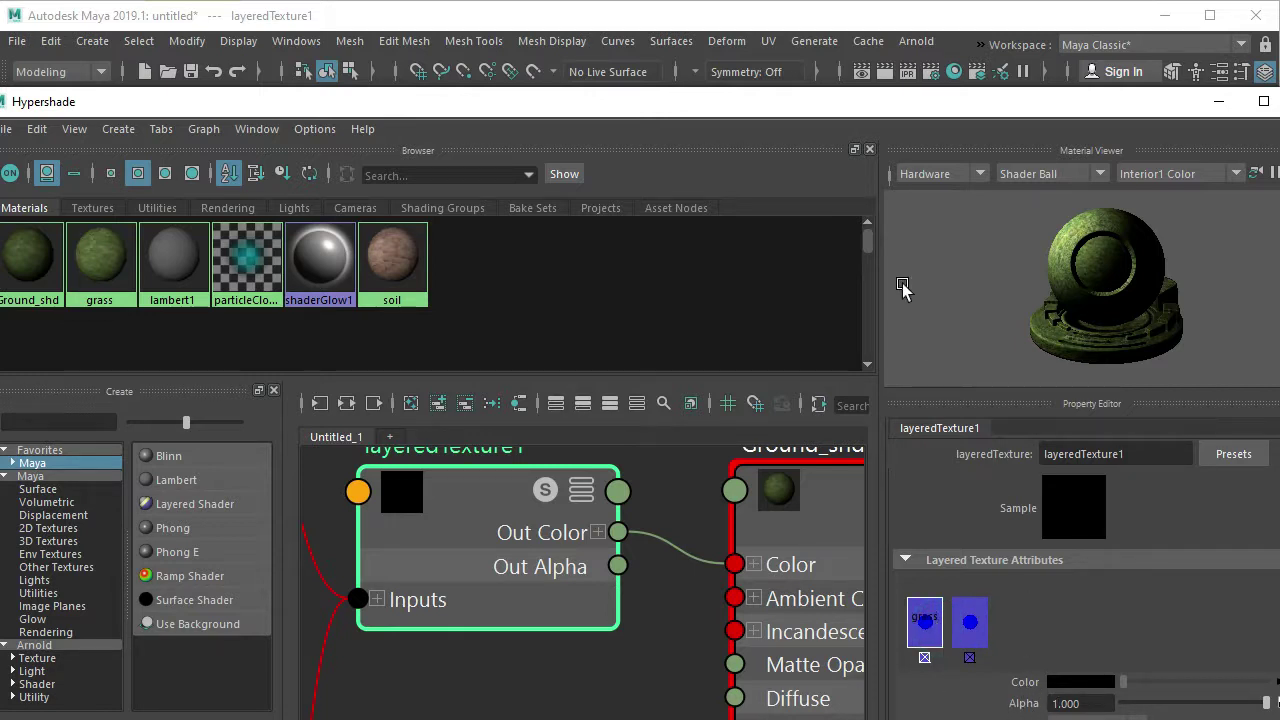
{"action": "left_click_drag", "start_coordinate": [900, 102], "coordinate": [868, 73]}
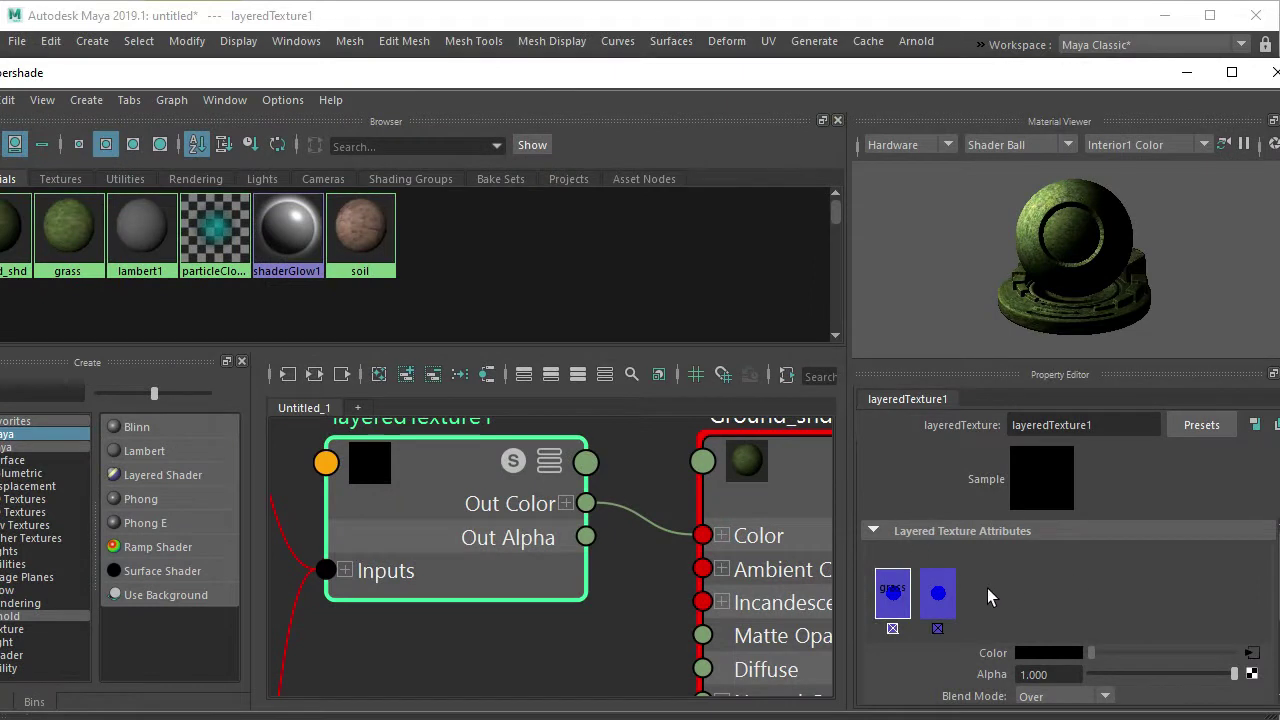
{"action": "left_click", "coordinate": [930, 595]}
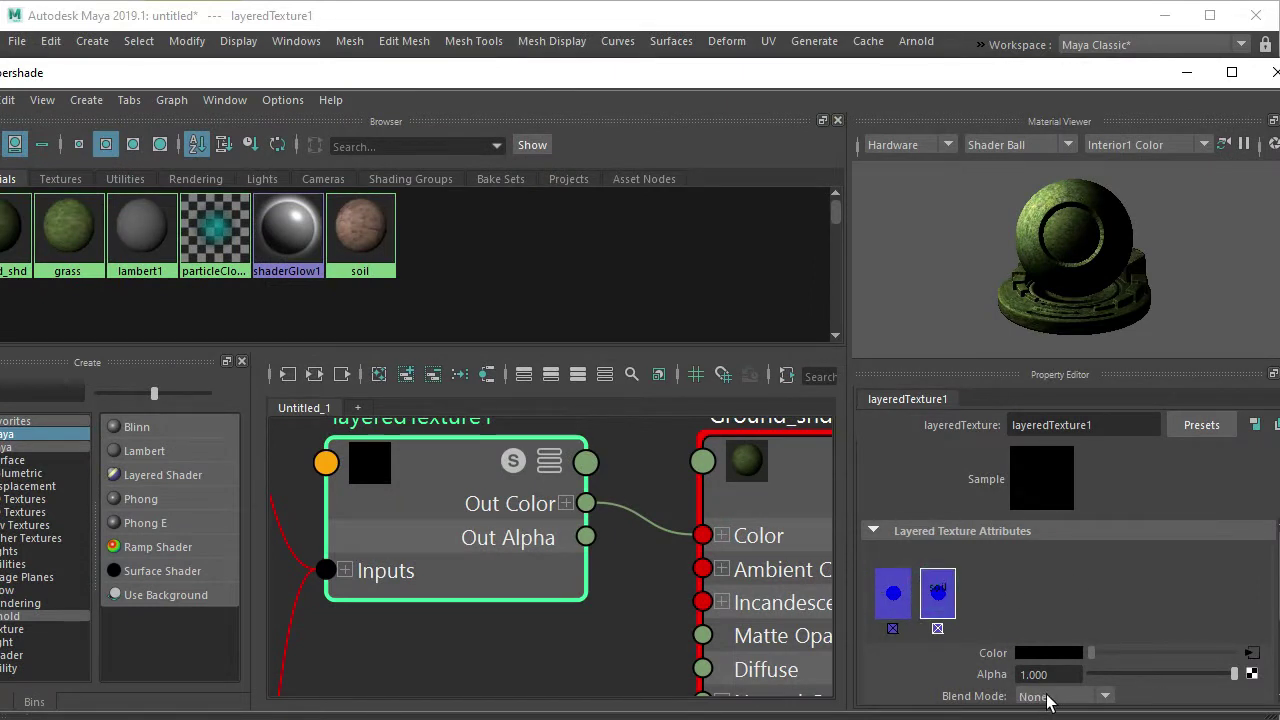
{"action": "left_click", "coordinate": [900, 594]}
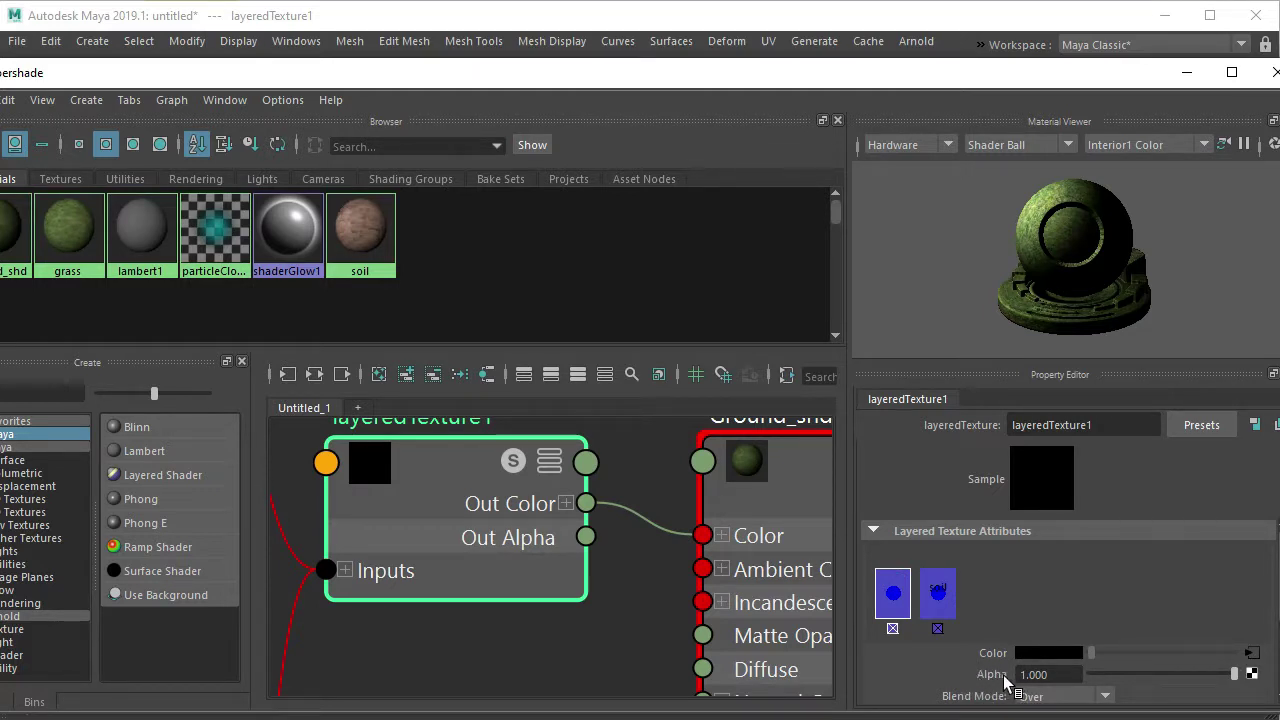
{"action": "left_click", "coordinate": [1252, 676]}
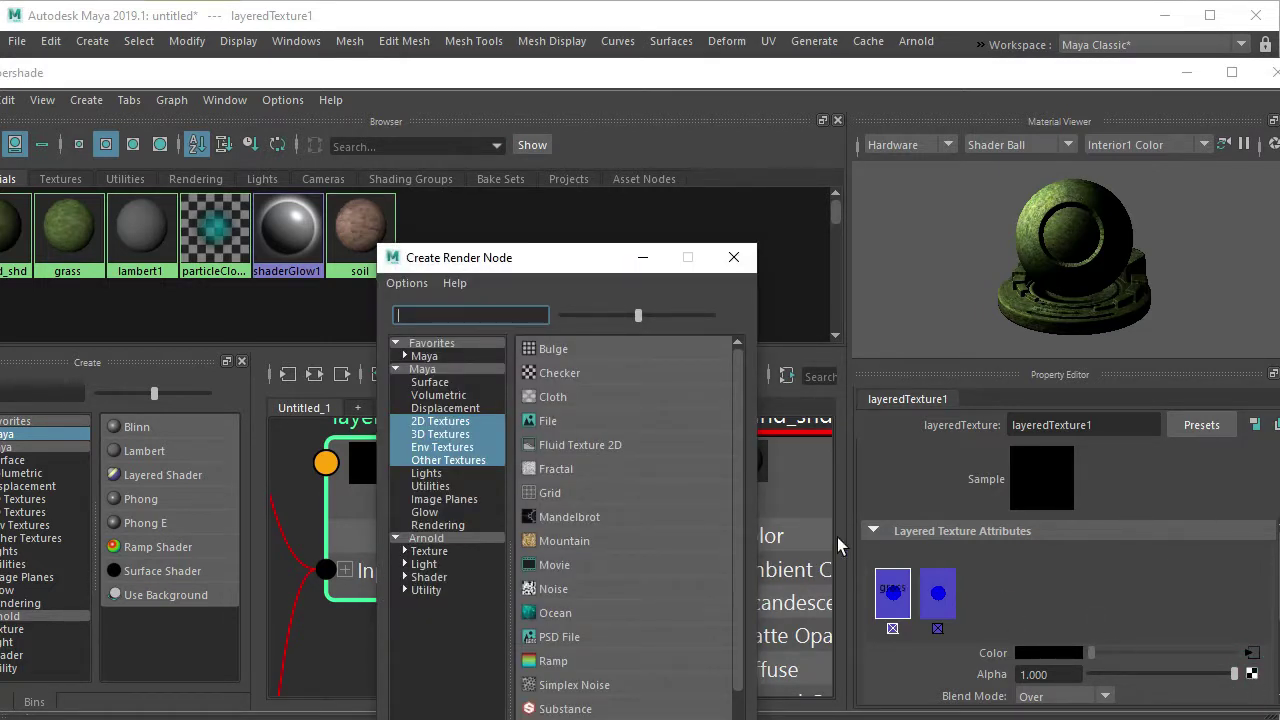
Use a Fractal texture as the grass layer's alpha mask.
{"action": "left_click", "coordinate": [567, 470]}
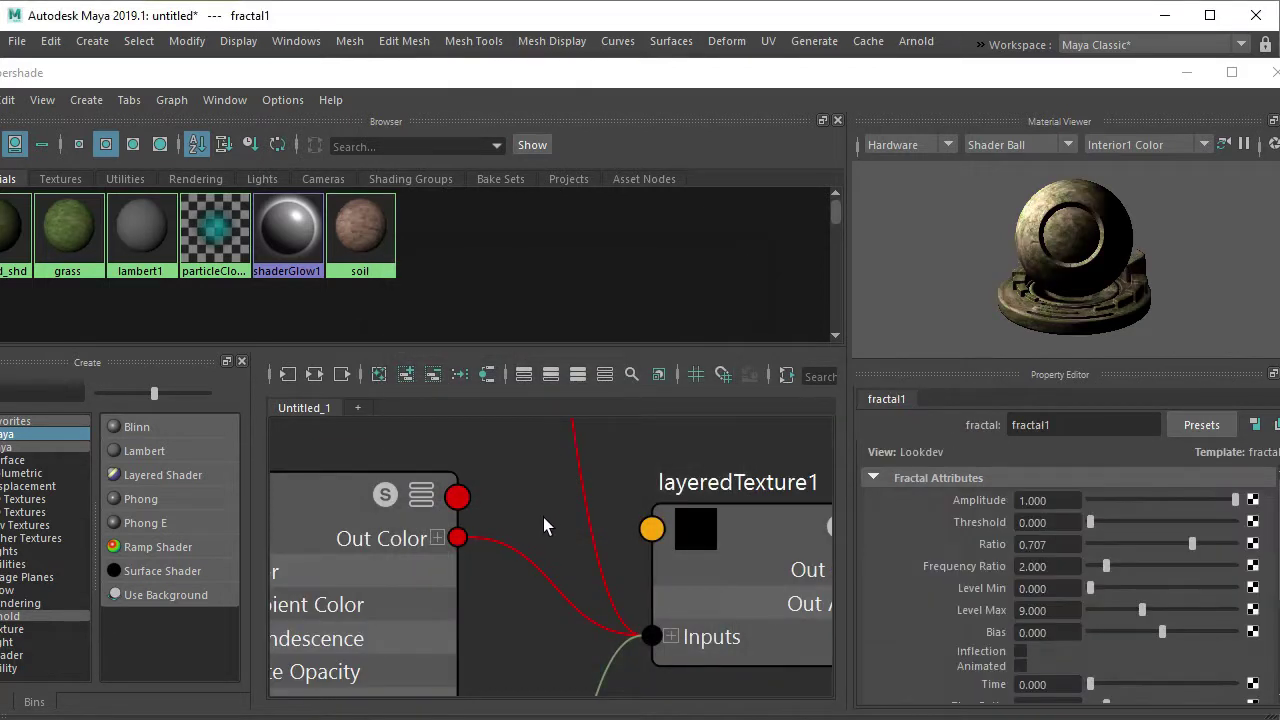
{"action": "scroll", "coordinate": [545, 520], "scroll_direction": "down", "scroll_amount": 5}
{"action": "scroll", "coordinate": [603, 530], "scroll_direction": "down", "scroll_amount": 2}
{"action": "scroll", "coordinate": [618, 508], "scroll_direction": "down", "scroll_amount": 2}
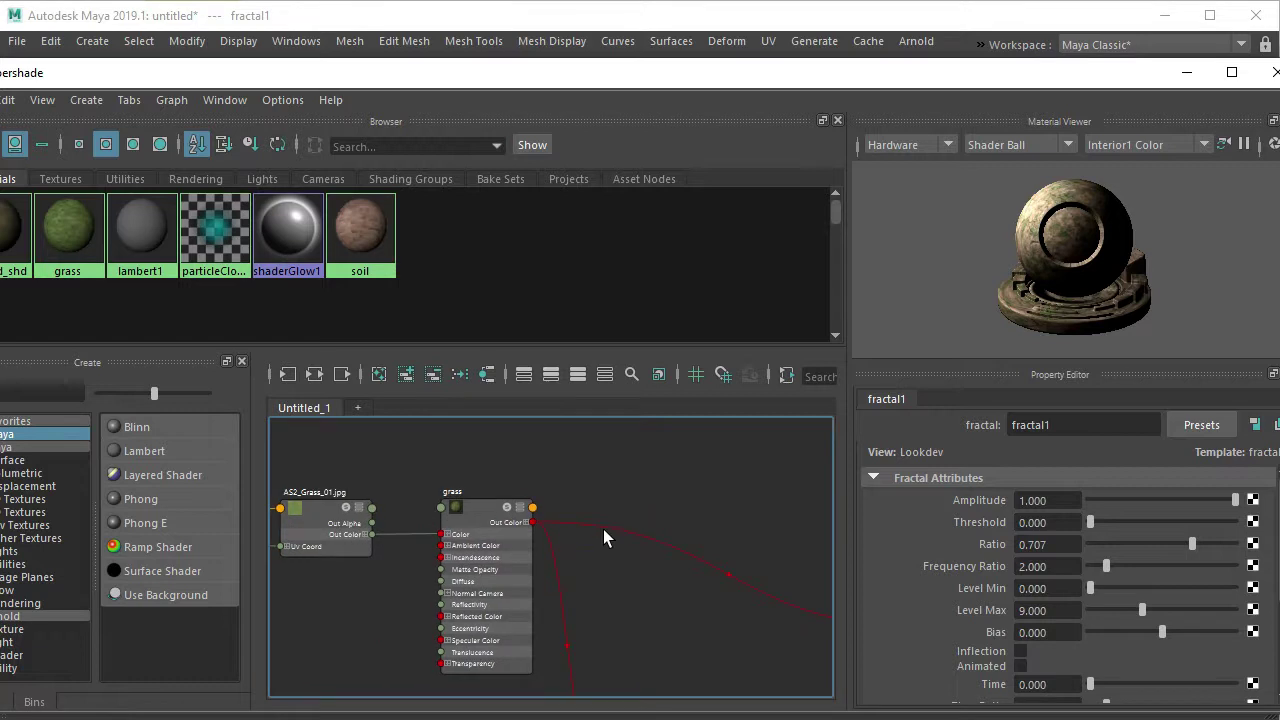
{"action": "scroll", "coordinate": [603, 529], "scroll_direction": "down", "scroll_amount": 2}
{"action": "scroll", "coordinate": [621, 521], "scroll_direction": "down", "scroll_amount": 2}
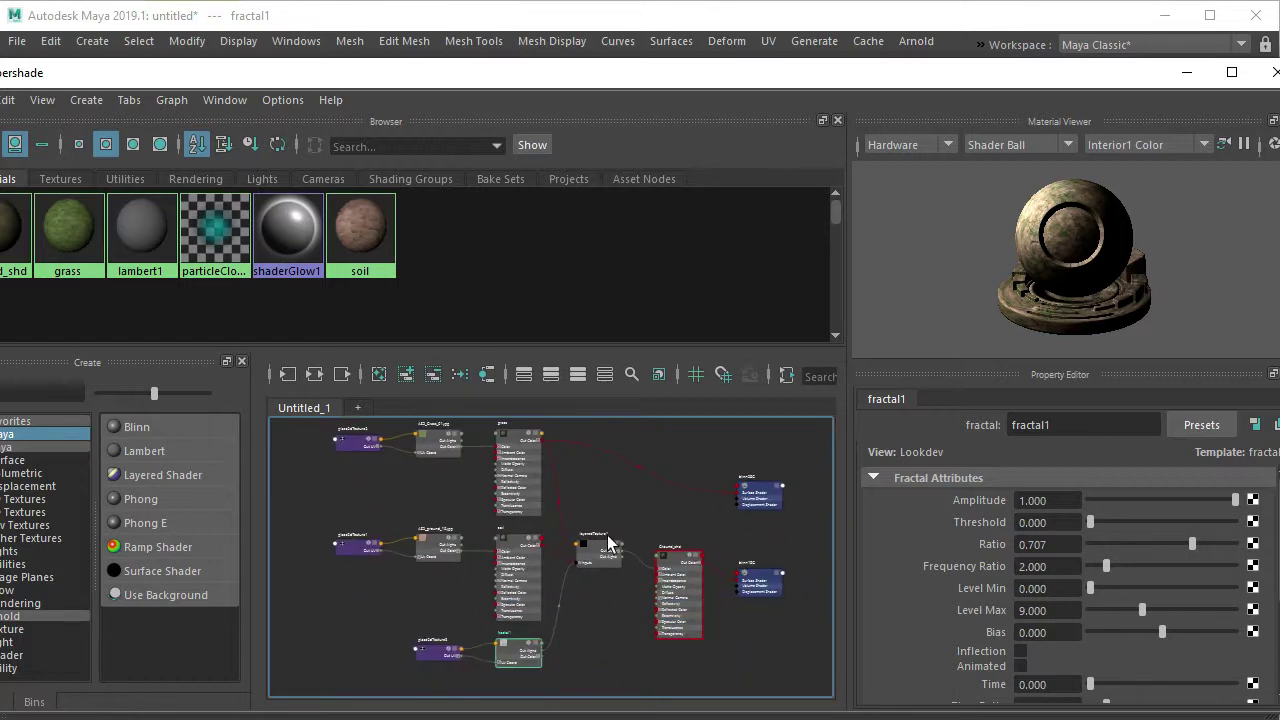
Select Ground_shd and lay out its whole shading network in the Node Editor.
{"action": "left_click", "coordinate": [665, 550]}
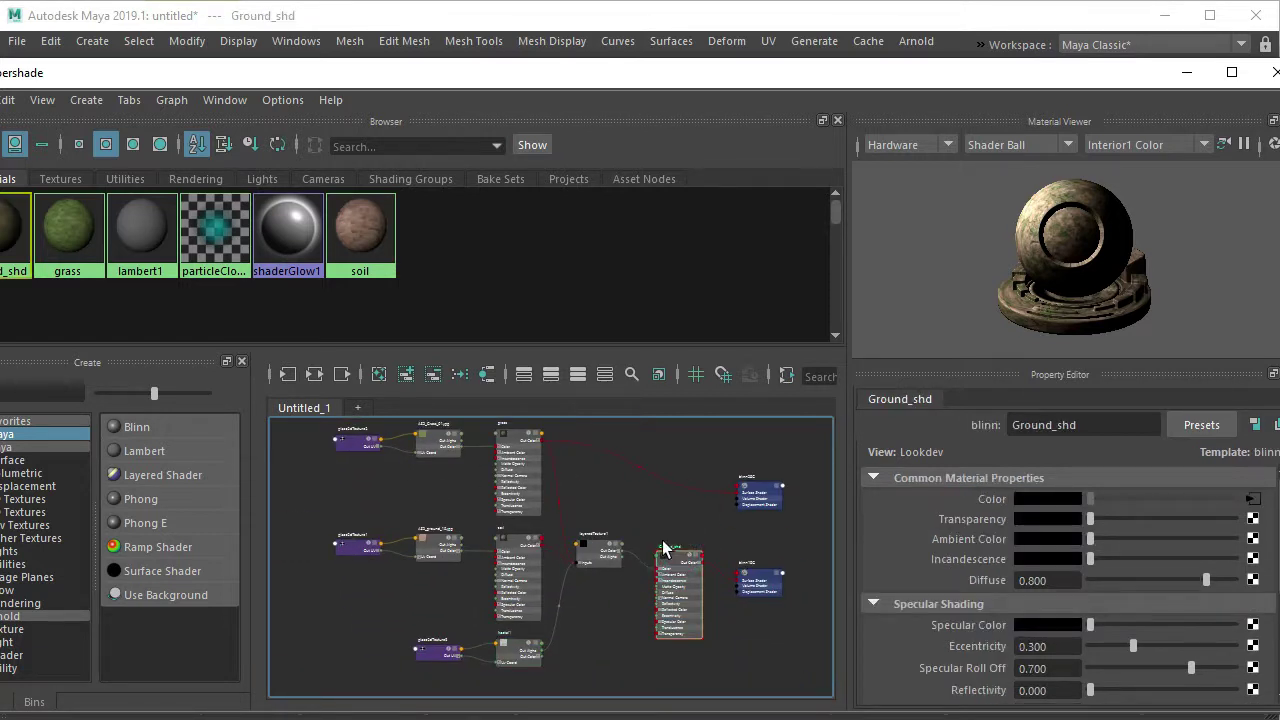
{"action": "left_click", "coordinate": [286, 373]}
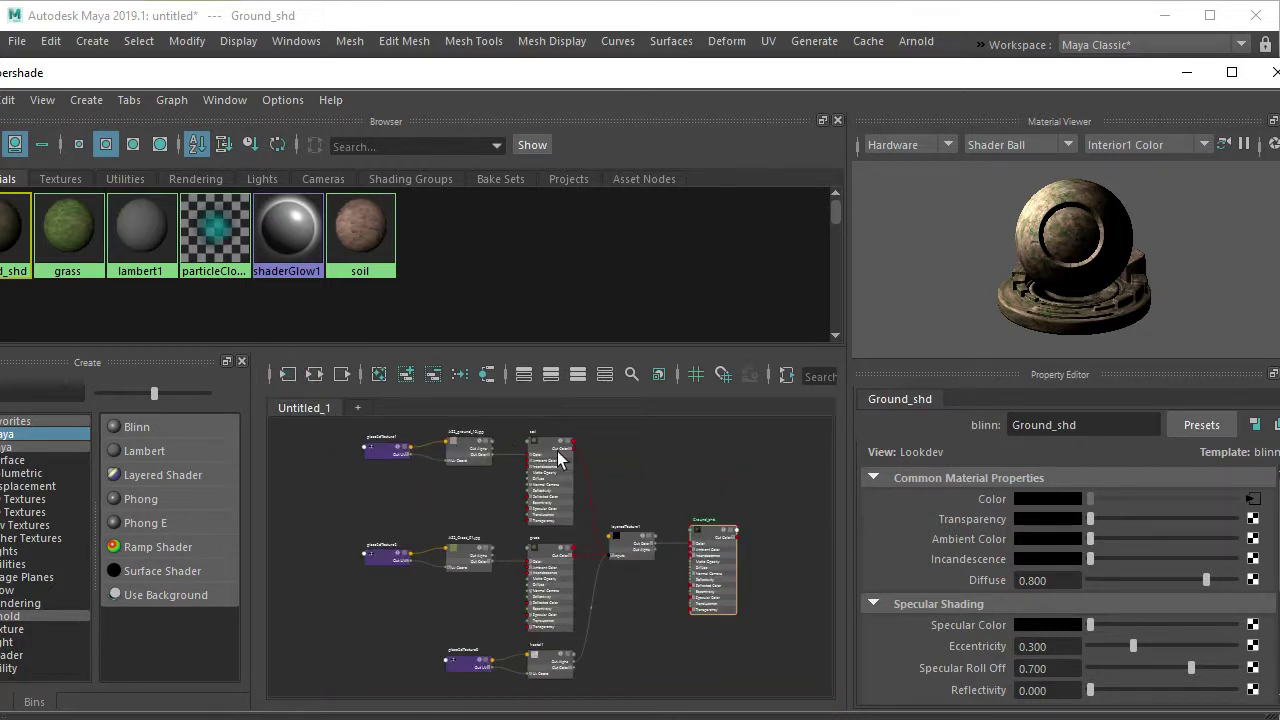
{"action": "scroll", "coordinate": [620, 522], "scroll_direction": "up", "scroll_amount": 4}
{"action": "scroll", "coordinate": [541, 574], "scroll_direction": "down", "scroll_amount": 2}
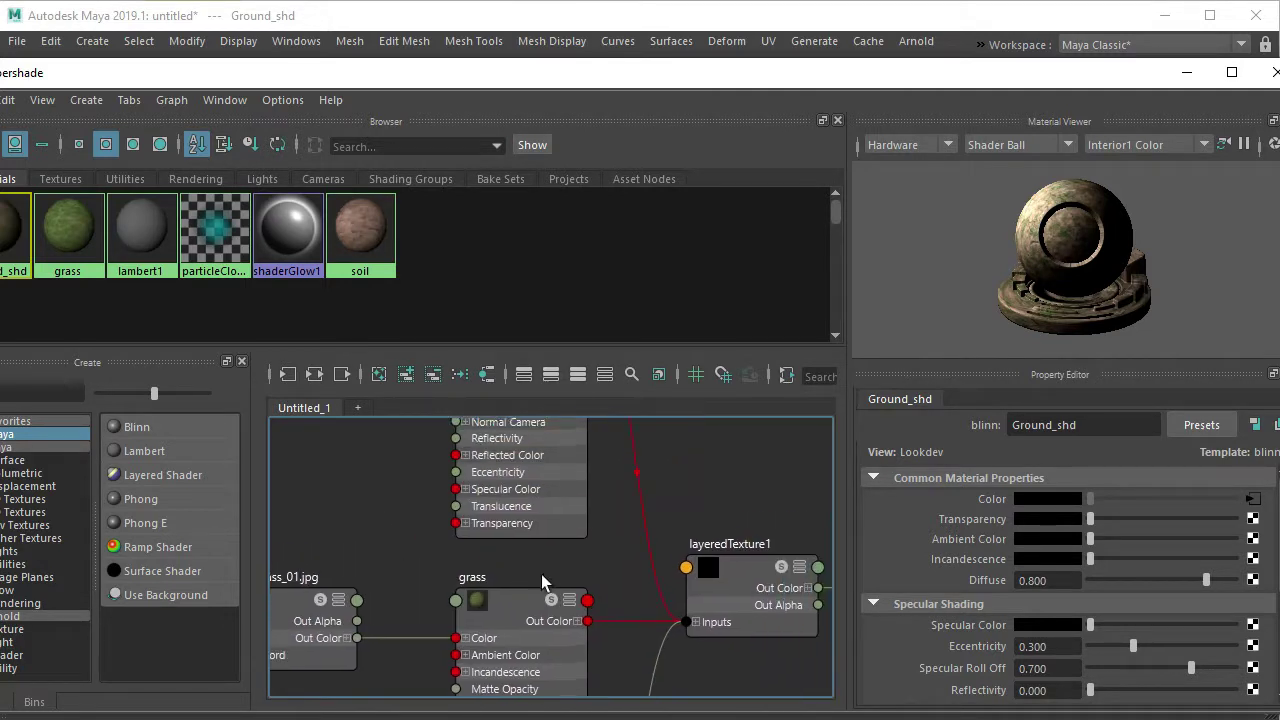
{"action": "scroll", "coordinate": [556, 600], "scroll_direction": "down", "scroll_amount": 1}
{"action": "scroll", "coordinate": [556, 600], "scroll_direction": "up", "scroll_amount": 1}
{"action": "scroll", "coordinate": [545, 580], "scroll_direction": "up", "scroll_amount": 2}
{"action": "scroll", "coordinate": [560, 595], "scroll_direction": "down", "scroll_amount": 2}
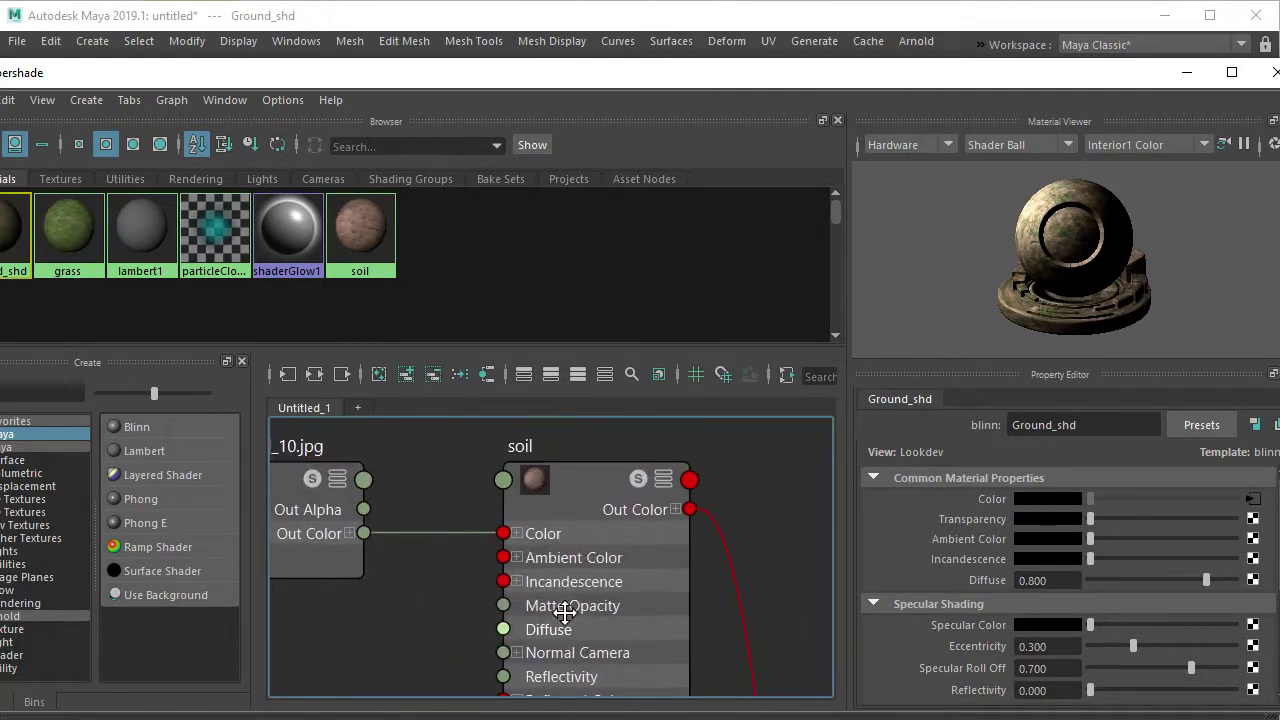
{"action": "scroll", "coordinate": [565, 570], "scroll_direction": "down", "scroll_amount": 1}
{"action": "scroll", "coordinate": [565, 570], "scroll_direction": "up", "scroll_amount": 2}
{"action": "scroll", "coordinate": [480, 530], "scroll_direction": "down", "scroll_amount": 2}
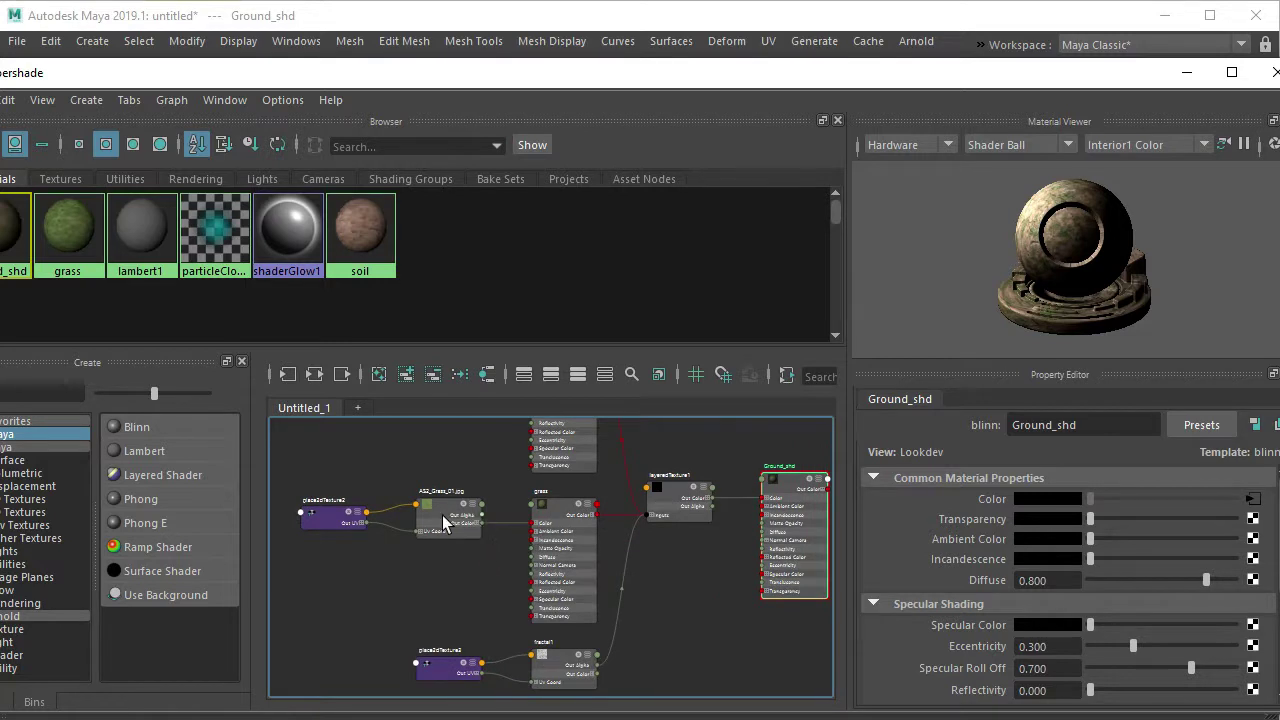
{"action": "middle_click_drag", "start_coordinate": [546, 573], "coordinate": [508, 505], "text": "alt"}
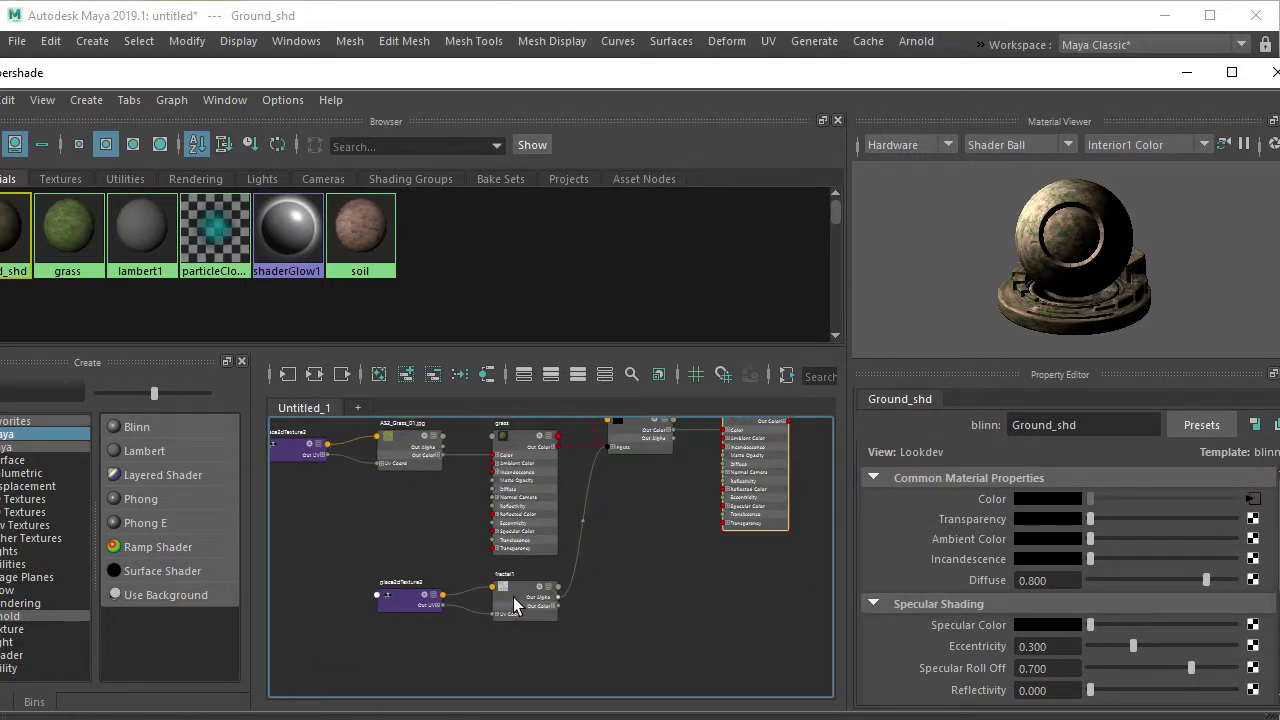
Inspect fractal1's attributes, then uncover the viewport showing the grass and cracked-soil ground.
{"action": "left_click", "coordinate": [510, 596]}
{"action": "scroll", "coordinate": [510, 590], "scroll_direction": "up", "scroll_amount": 2}
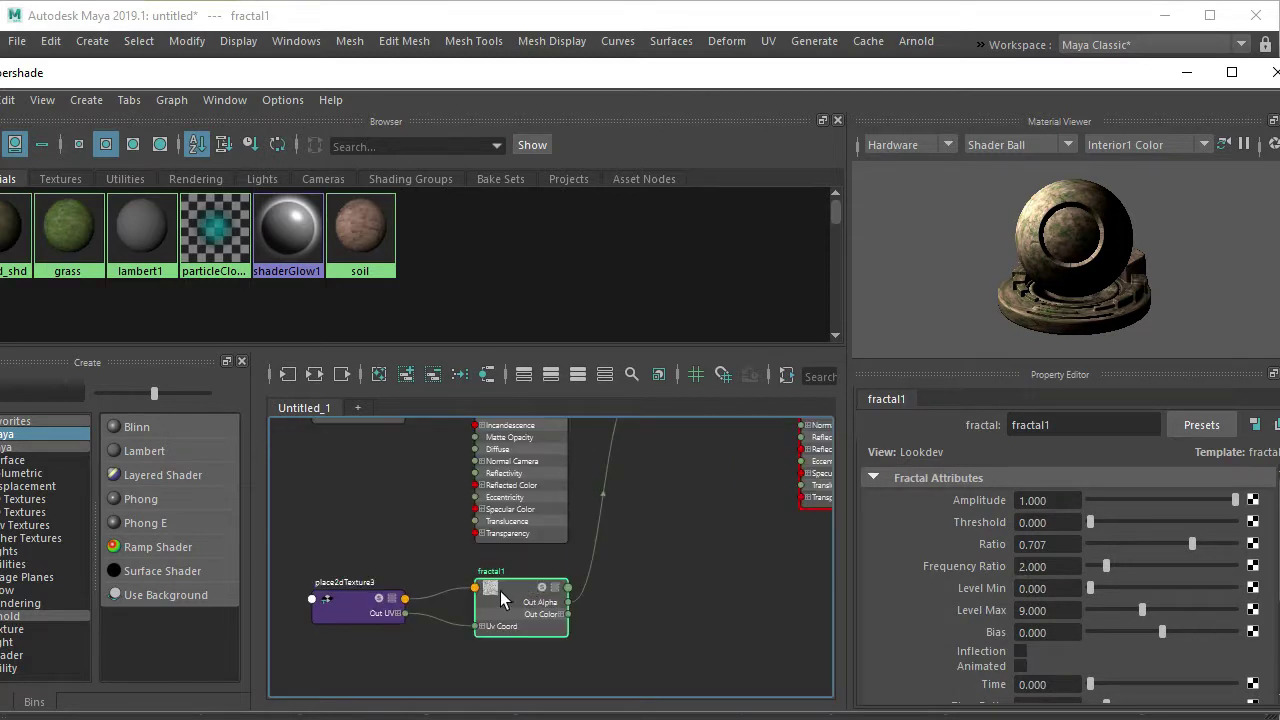
{"action": "scroll", "coordinate": [500, 591], "scroll_direction": "up", "scroll_amount": 3}
{"action": "scroll", "coordinate": [484, 582], "scroll_direction": "up", "scroll_amount": 3}
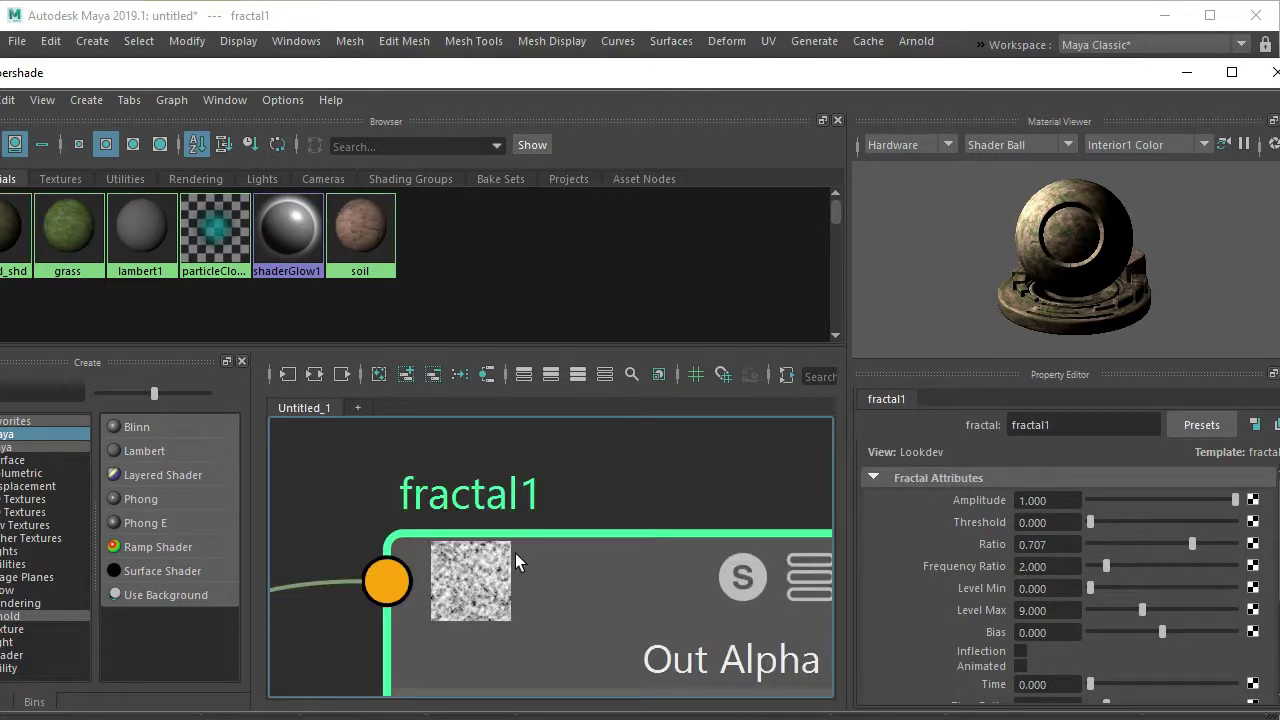
{"action": "scroll", "coordinate": [518, 550], "scroll_direction": "down", "scroll_amount": 5}
{"action": "scroll", "coordinate": [519, 537], "scroll_direction": "down", "scroll_amount": 3}
{"action": "scroll", "coordinate": [555, 522], "scroll_direction": "down", "scroll_amount": 2}
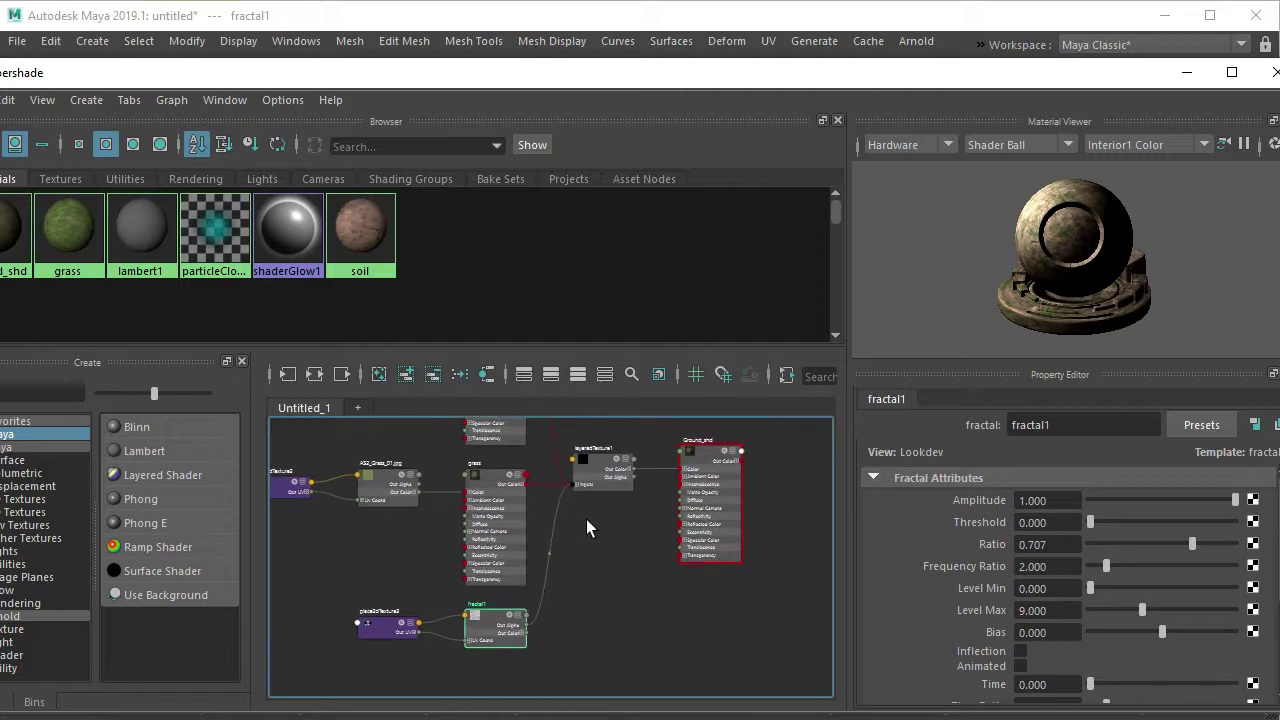
{"action": "scroll", "coordinate": [586, 519], "scroll_direction": "down", "scroll_amount": 2}
{"action": "left_click_drag", "start_coordinate": [991, 73], "coordinate": [909, 426]}
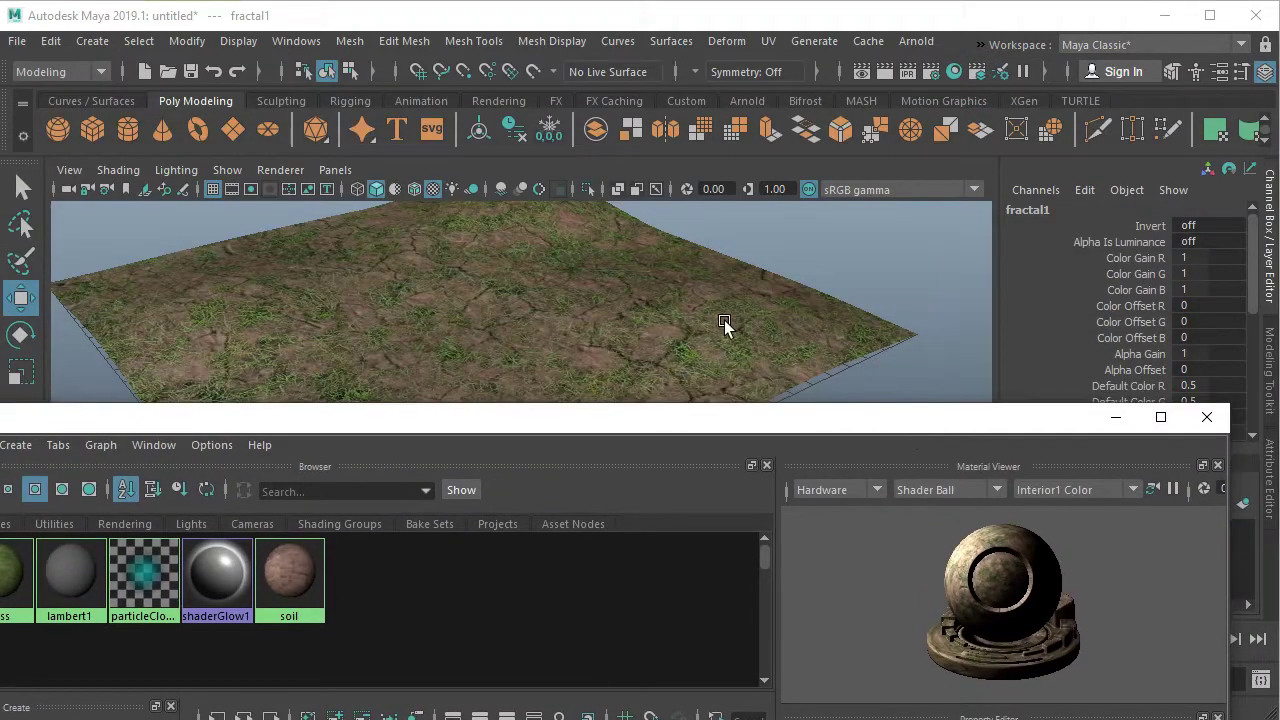
Orbit around the textured ground plane, then raise the Hypershade and centre the Ground_shd network.
{"action": "mouse_move", "coordinate": [746, 281]}
{"action": "left_mouse_down", "text": "alt"}
{"action": "mouse_move", "coordinate": [860, 372]}
{"action": "mouse_move", "coordinate": [381, 252]}
{"action": "mouse_move", "coordinate": [406, 289]}
{"action": "mouse_move", "coordinate": [471, 277]}
{"action": "mouse_move", "coordinate": [349, 306]}
{"action": "left_mouse_up", "text": "alt"}
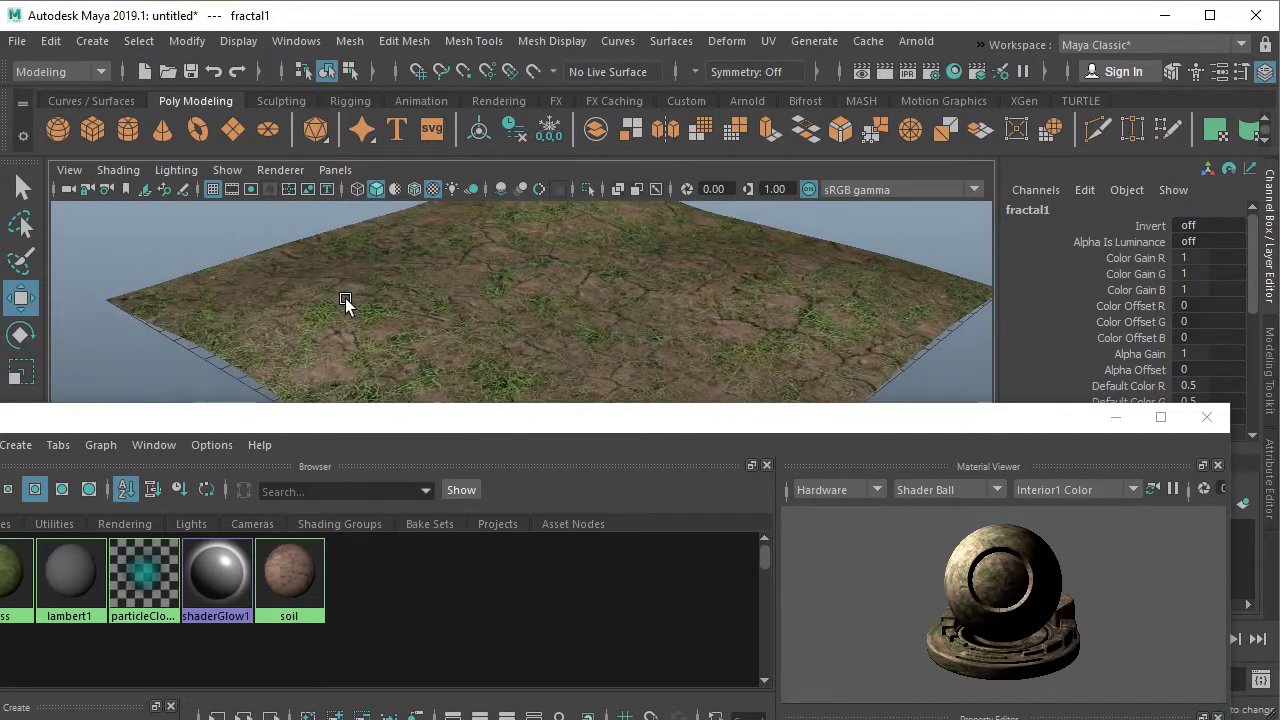
{"action": "left_click_drag", "start_coordinate": [565, 417], "coordinate": [590, 195]}
{"action": "mouse_move", "coordinate": [572, 570]}
{"action": "middle_mouse_down", "text": "alt"}
{"action": "mouse_move", "coordinate": [577, 586]}
{"action": "mouse_move", "coordinate": [534, 528]}
{"action": "mouse_move", "coordinate": [574, 609]}
{"action": "middle_mouse_up", "text": "alt"}
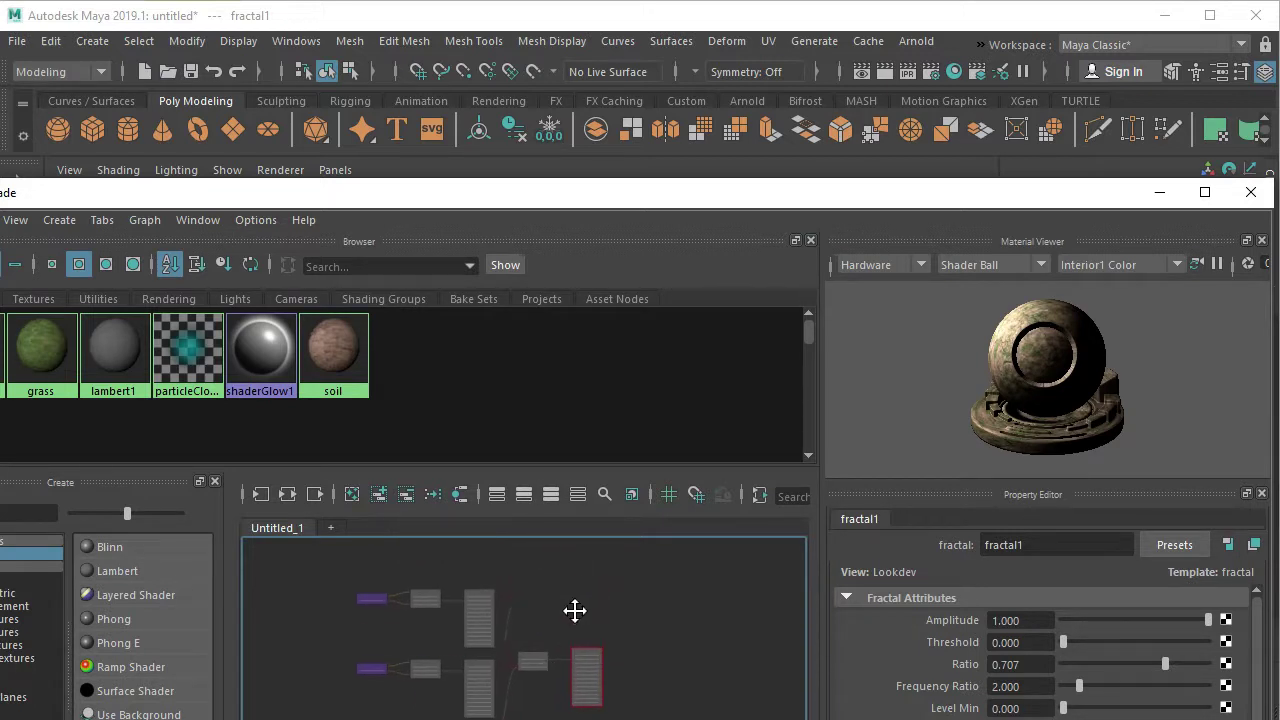
Select layeredTexture1 and frame it with Ground_shd in the Node Editor.
{"action": "left_click", "coordinate": [529, 656]}
{"action": "scroll", "coordinate": [600, 615], "scroll_direction": "up", "scroll_amount": 5}
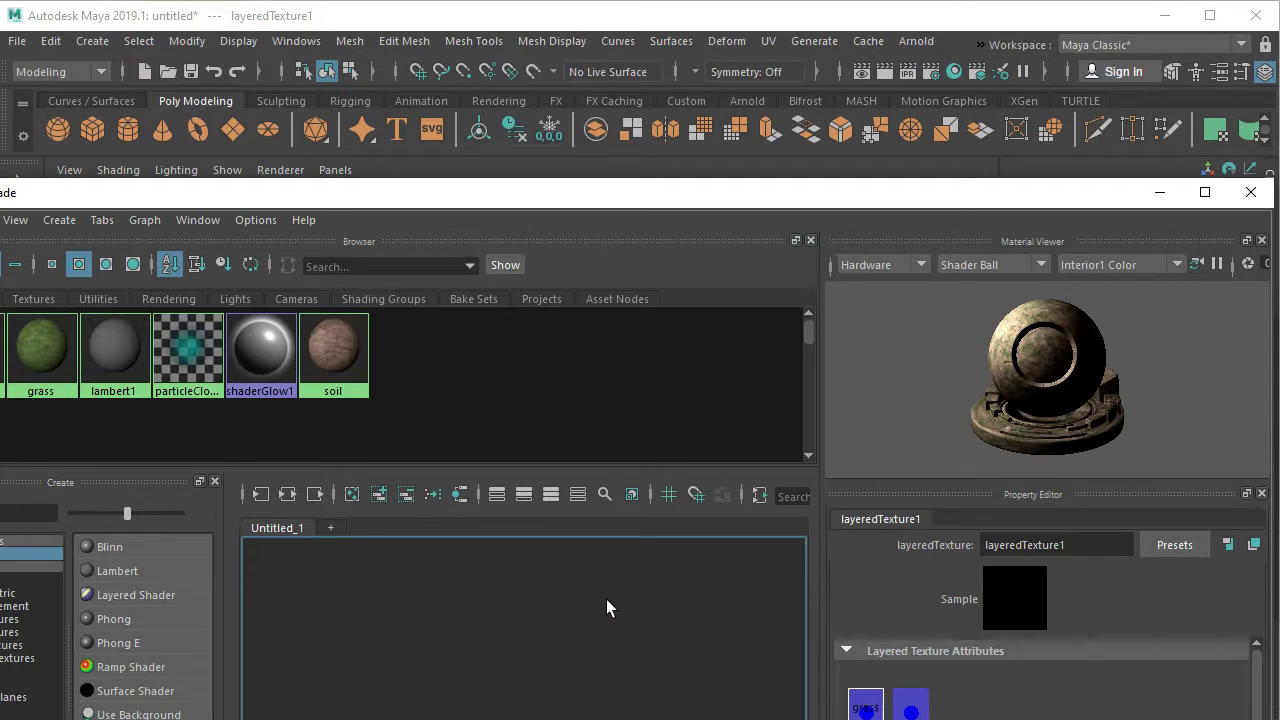
{"action": "middle_click_drag", "start_coordinate": [455, 638], "coordinate": [477, 620]}
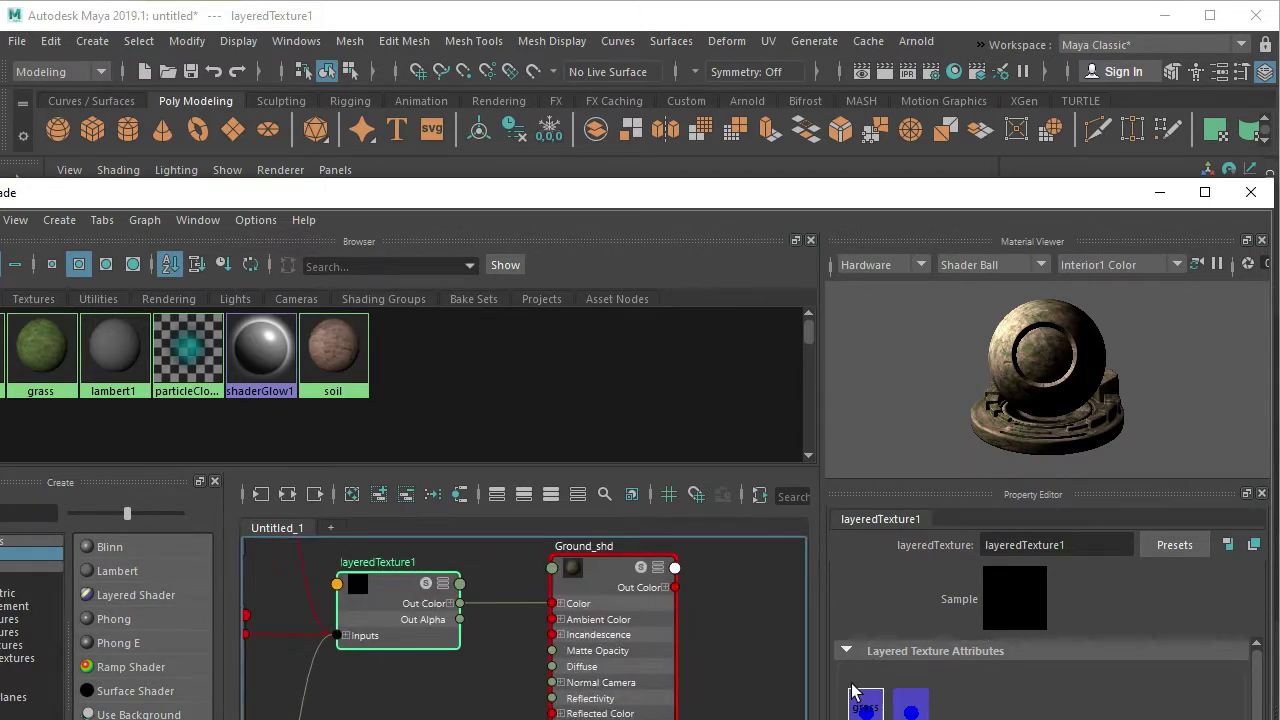
{"action": "left_click_drag", "start_coordinate": [900, 197], "coordinate": [881, 131]}
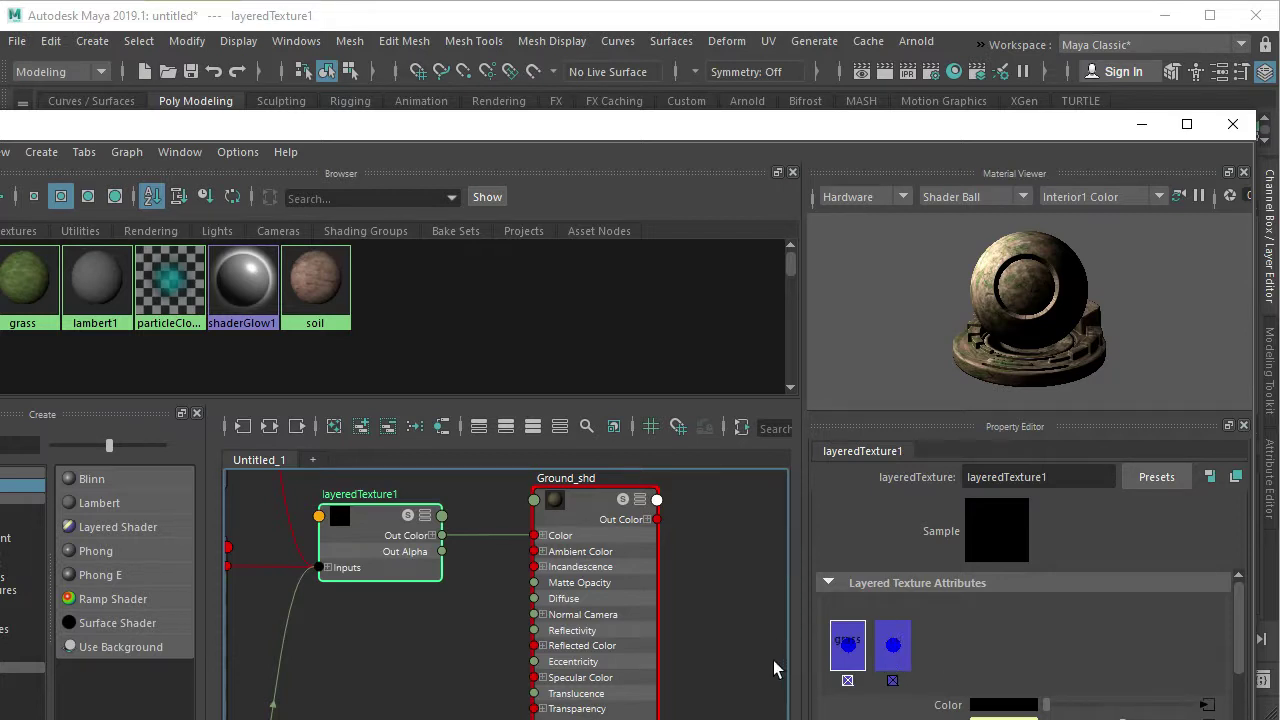
{"action": "mouse_move", "coordinate": [651, 643]}
{"action": "middle_mouse_down"}
{"action": "mouse_move", "coordinate": [686, 586]}
{"action": "mouse_move", "coordinate": [669, 645]}
{"action": "middle_mouse_up"}
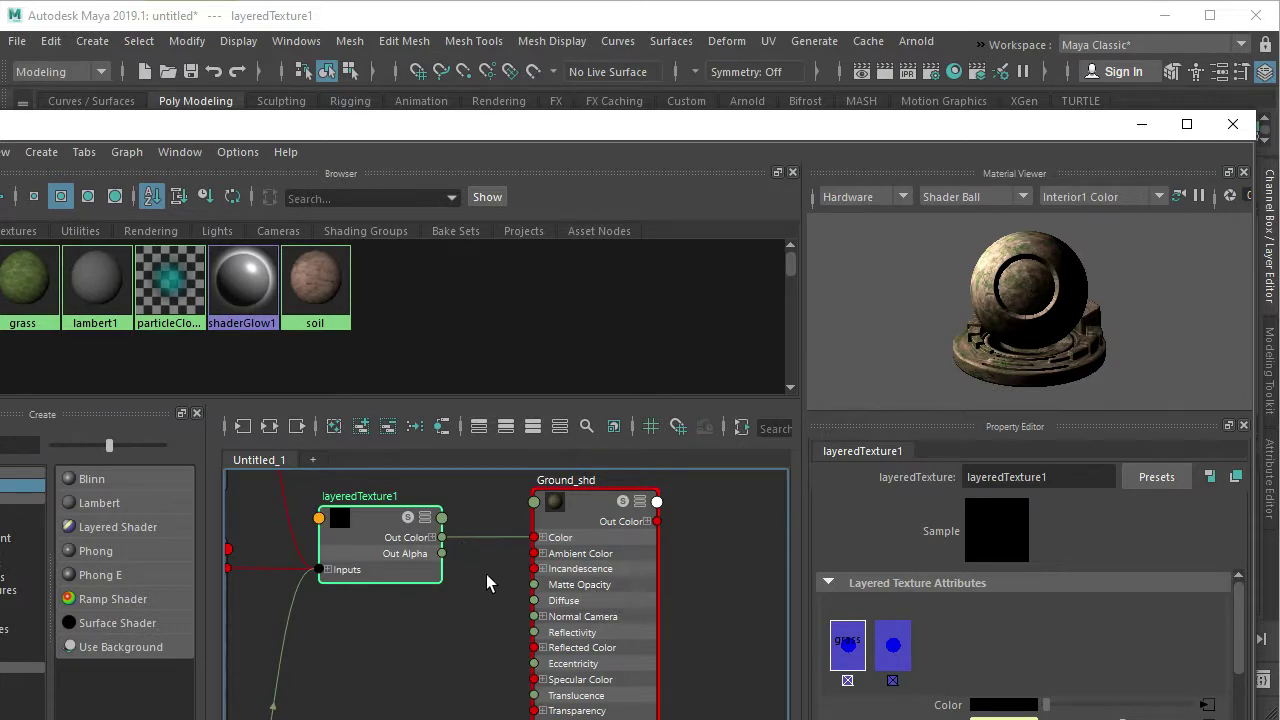
{"action": "middle_click_drag", "start_coordinate": [486, 574], "coordinate": [531, 548]}
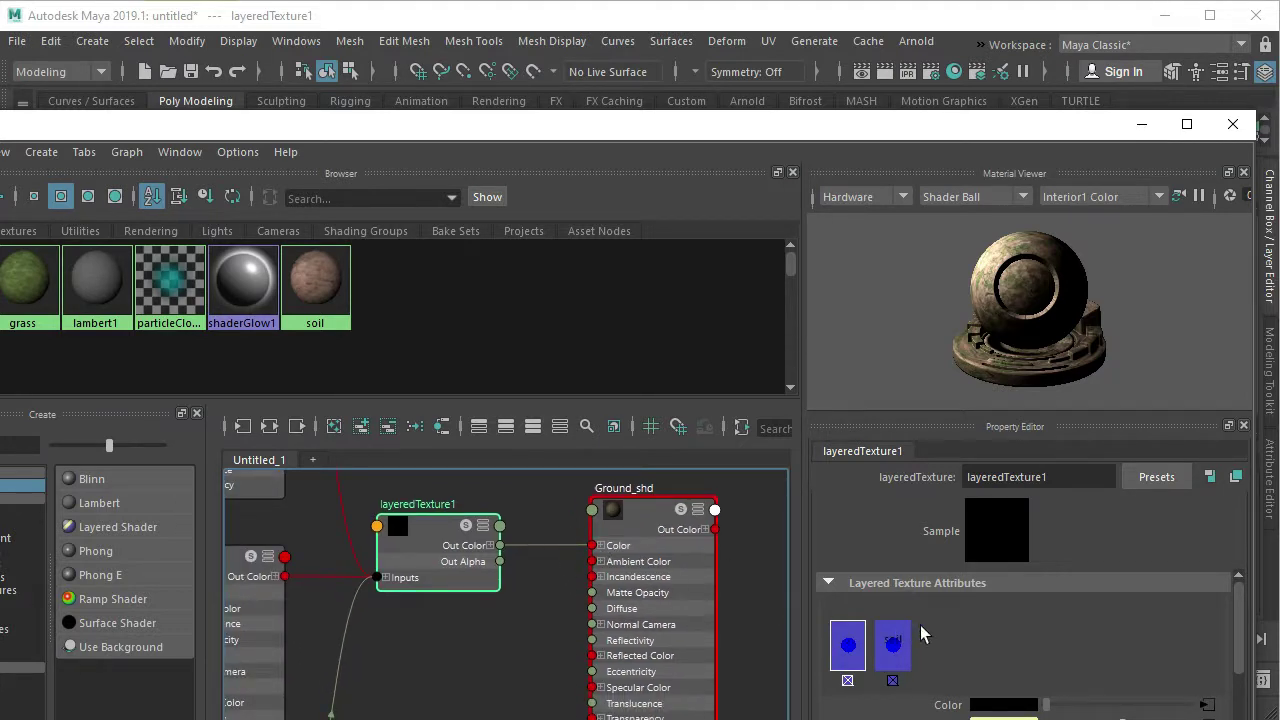
{"action": "left_click_drag", "start_coordinate": [849, 129], "coordinate": [856, 71]}
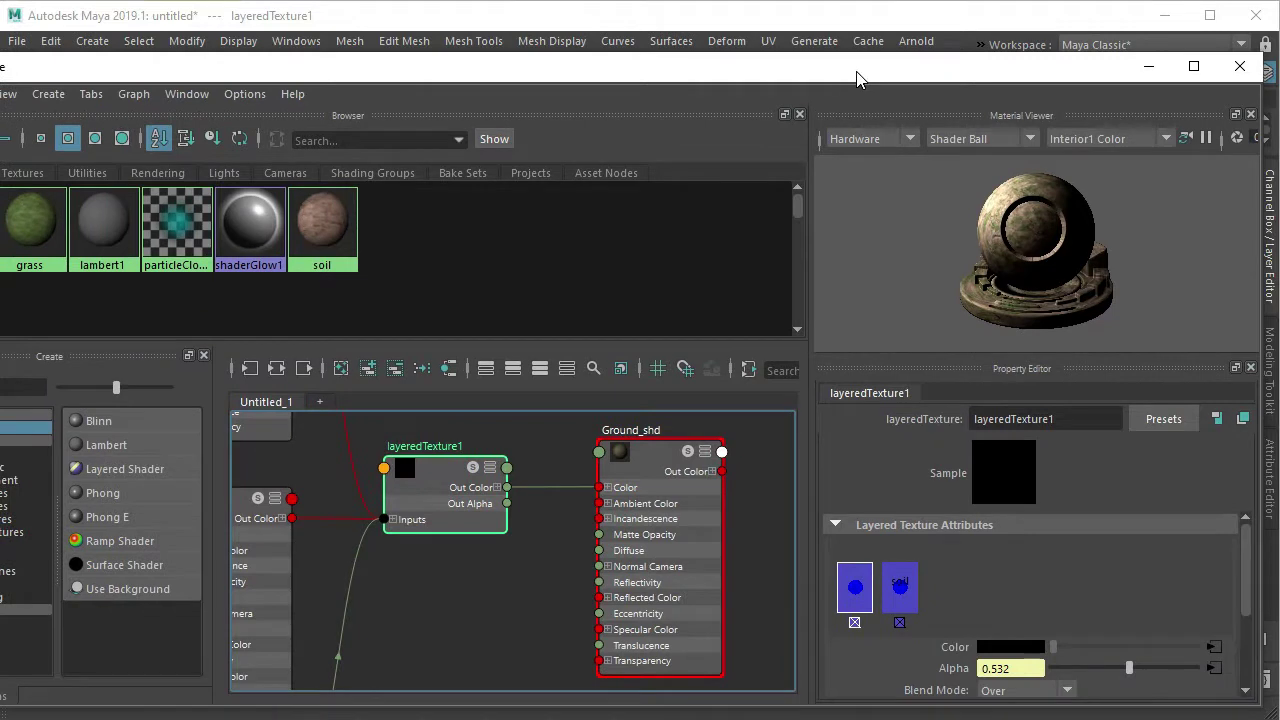
Change the layer's Blend Mode from Over to Lighten and check the ground in the viewport.
{"action": "scroll", "coordinate": [524, 545], "scroll_direction": "down", "scroll_amount": 3}
{"action": "scroll", "coordinate": [524, 545], "scroll_direction": "up", "scroll_amount": 3}
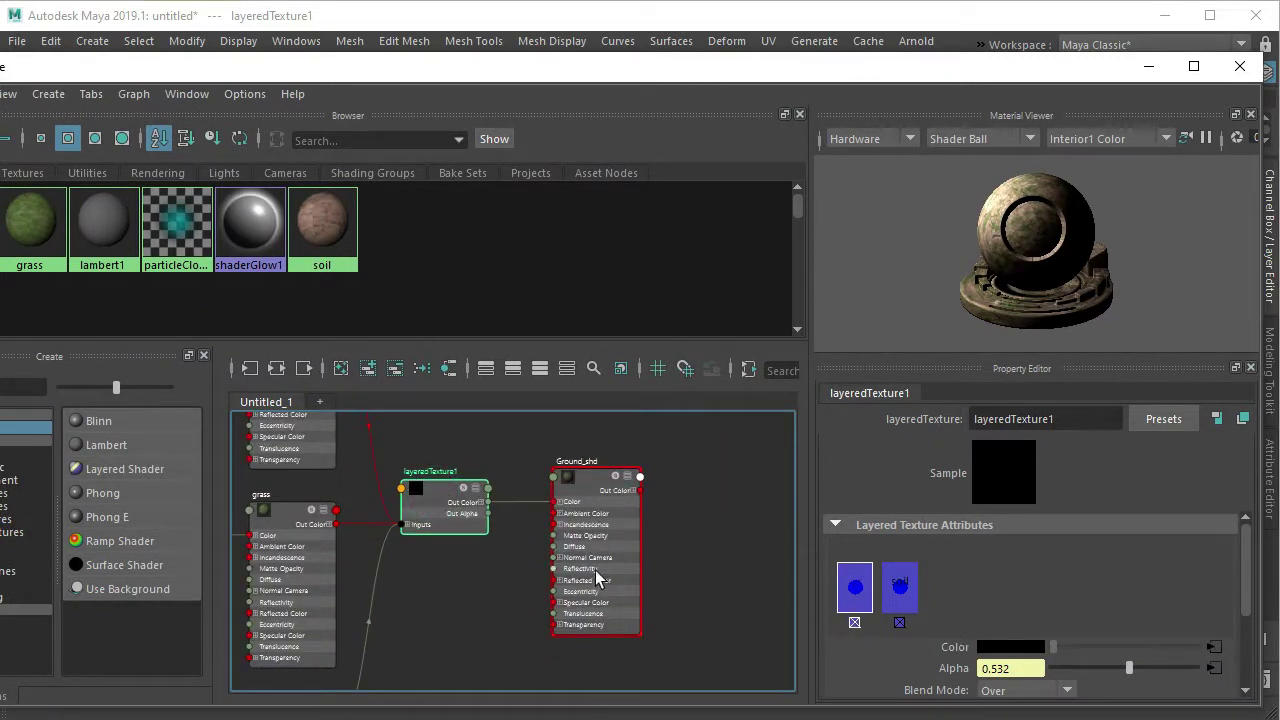
{"action": "scroll", "coordinate": [1104, 662], "scroll_direction": "down", "scroll_amount": 3}
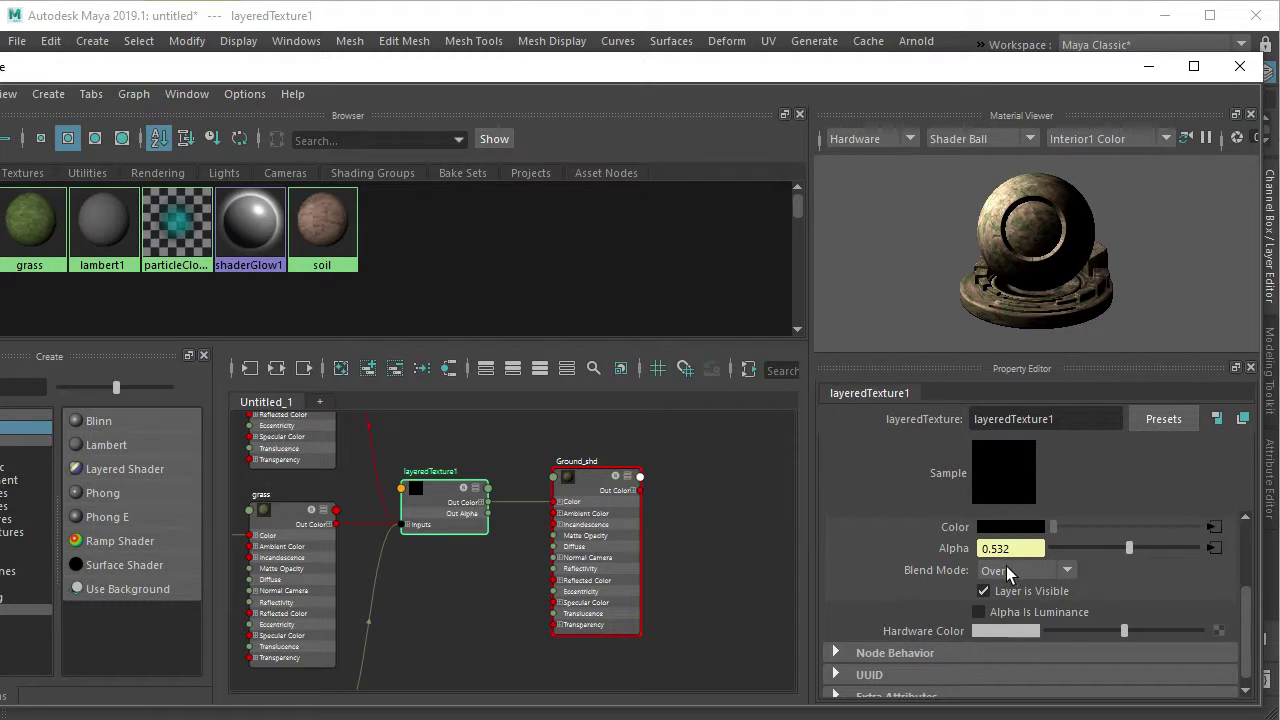
{"action": "left_click", "coordinate": [1067, 569]}
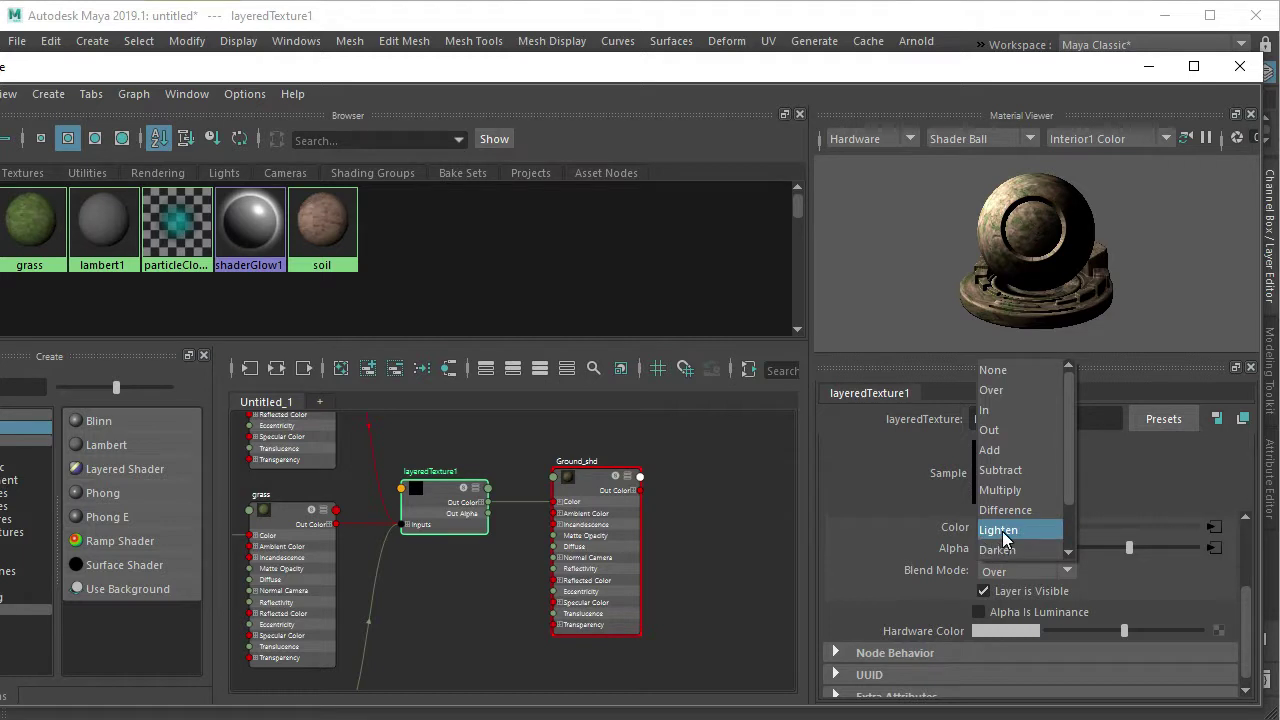
{"action": "left_click", "coordinate": [1012, 531]}
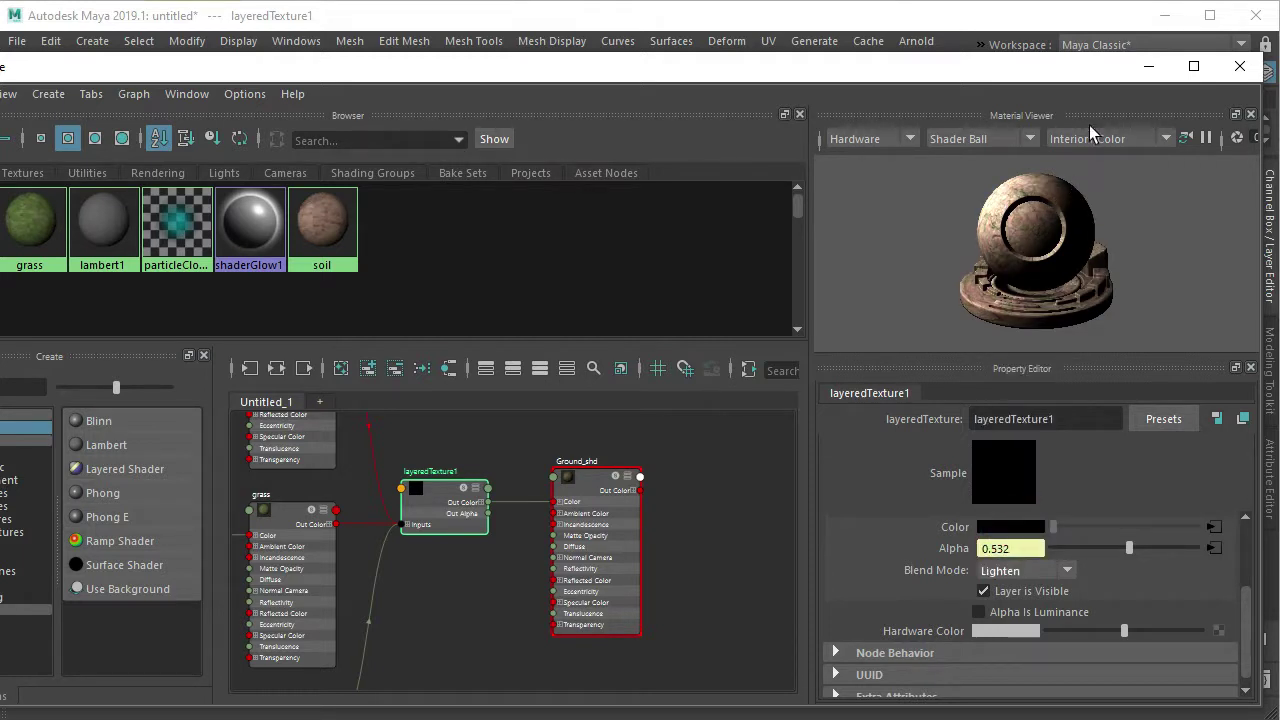
{"action": "mouse_move", "coordinate": [1090, 78]}
{"action": "left_mouse_down"}
{"action": "mouse_move", "coordinate": [1080, 425]}
{"action": "mouse_move", "coordinate": [1063, 252]}
{"action": "left_mouse_up"}
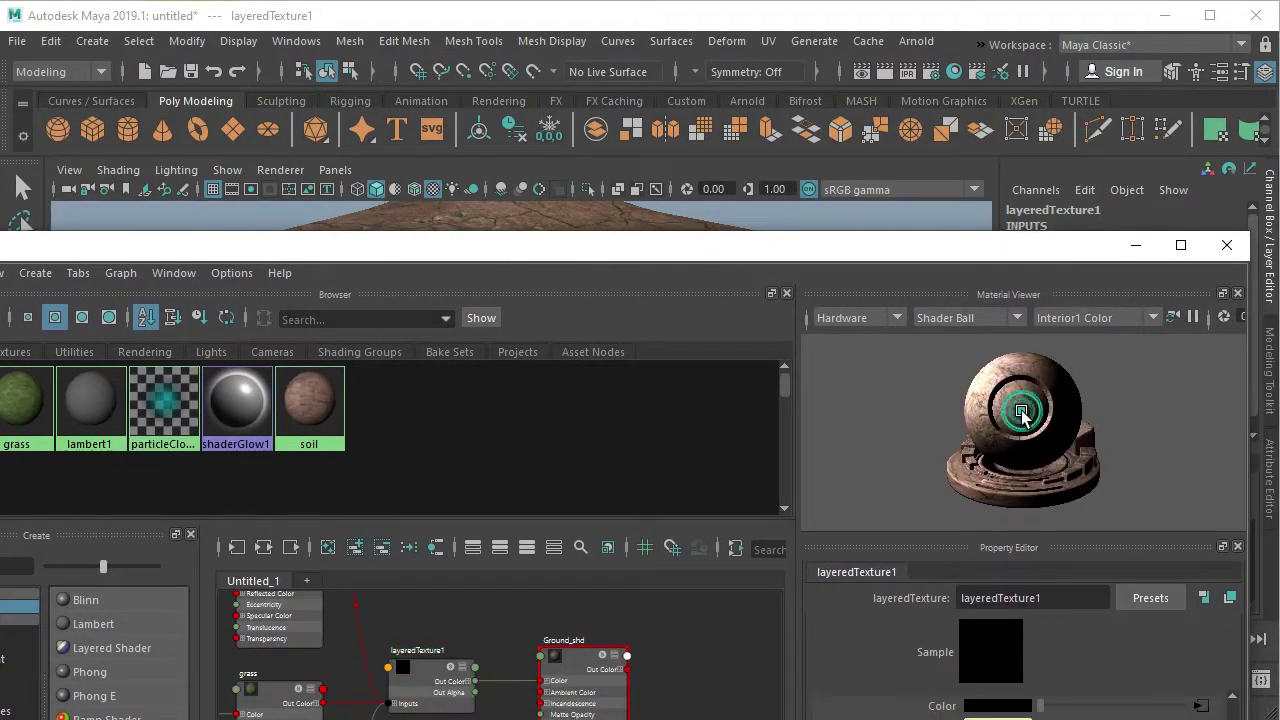
Inspect the blended soil up close in the viewport, then select fractal1 in the Hypershade.
{"action": "left_click_drag", "start_coordinate": [941, 258], "coordinate": [948, 430]}
{"action": "mouse_move", "coordinate": [600, 305]}
{"action": "right_mouse_down", "text": "alt"}
{"action": "mouse_move", "coordinate": [642, 346]}
{"action": "mouse_move", "coordinate": [568, 298]}
{"action": "right_mouse_up", "text": "alt"}
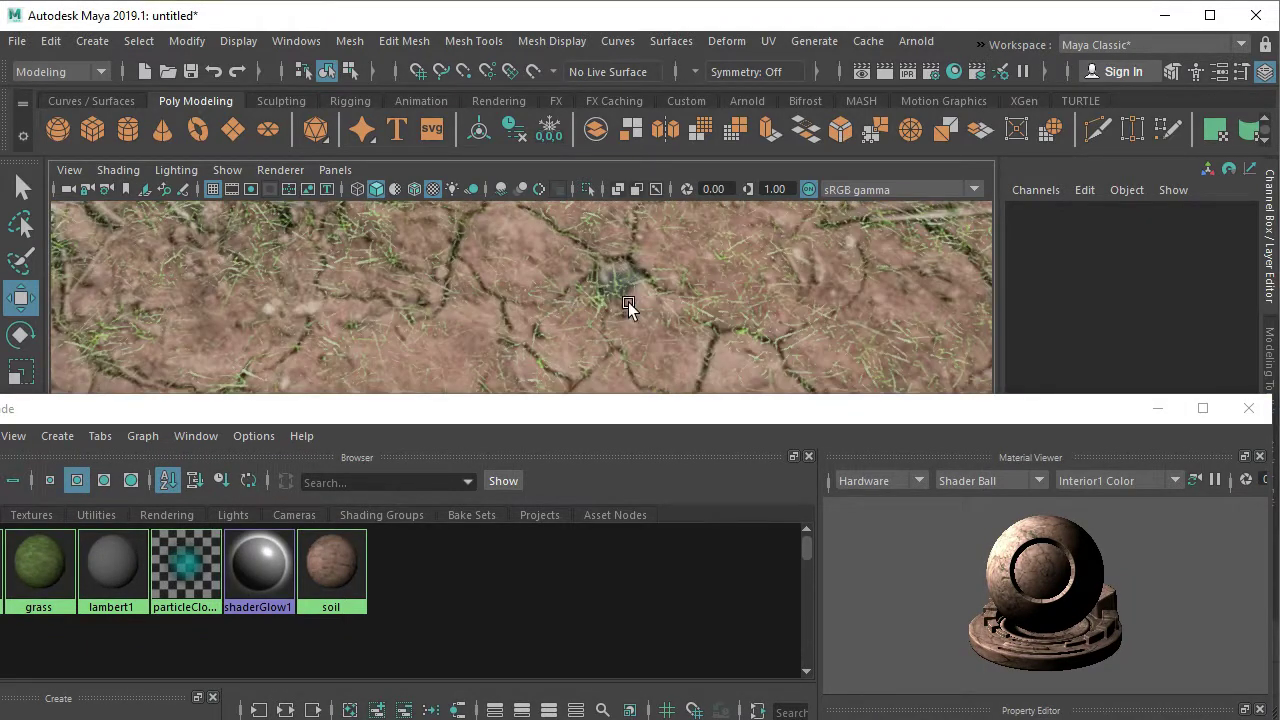
{"action": "right_click_drag", "start_coordinate": [626, 304], "coordinate": [557, 337], "text": "alt"}
{"action": "mouse_move", "coordinate": [606, 411]}
{"action": "left_mouse_down"}
{"action": "mouse_move", "coordinate": [620, 347]}
{"action": "mouse_move", "coordinate": [570, 250]}
{"action": "mouse_move", "coordinate": [540, 230]}
{"action": "left_mouse_up"}
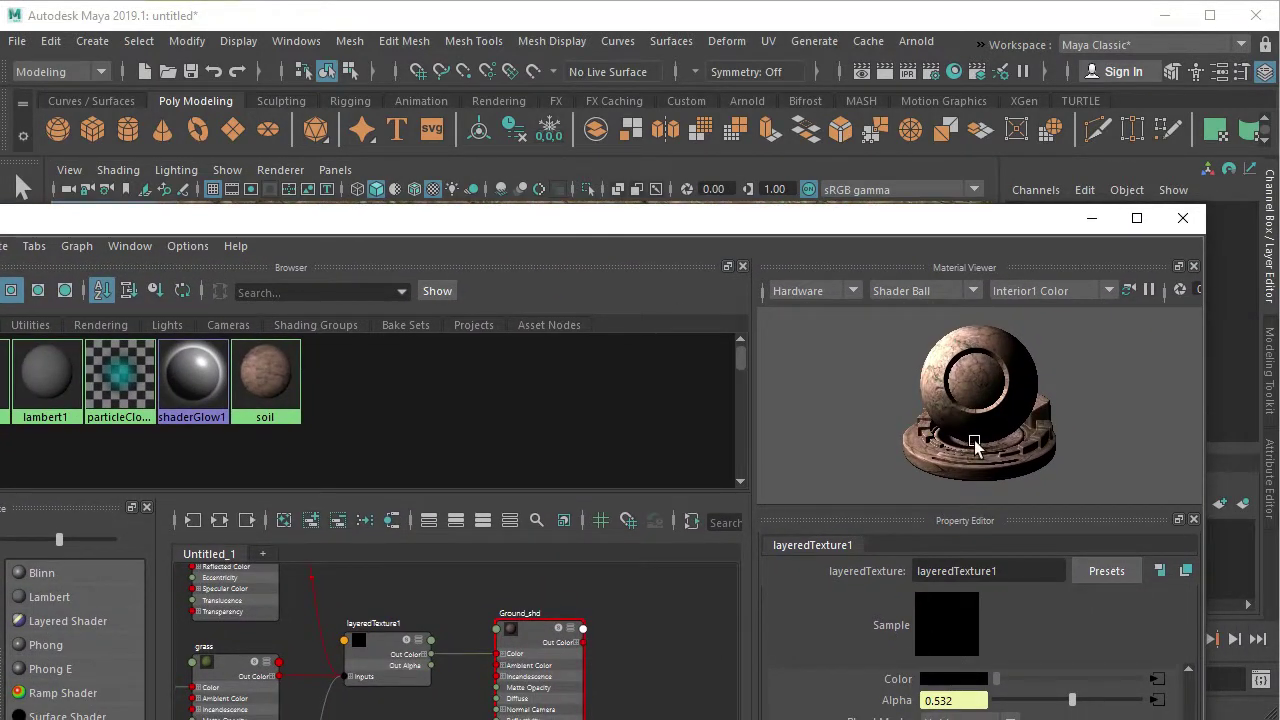
{"action": "mouse_move", "coordinate": [540, 655]}
{"action": "middle_mouse_down", "text": "alt"}
{"action": "mouse_move", "coordinate": [480, 560]}
{"action": "mouse_move", "coordinate": [421, 650]}
{"action": "middle_mouse_up", "text": "alt"}
{"action": "left_click", "coordinate": [421, 650]}
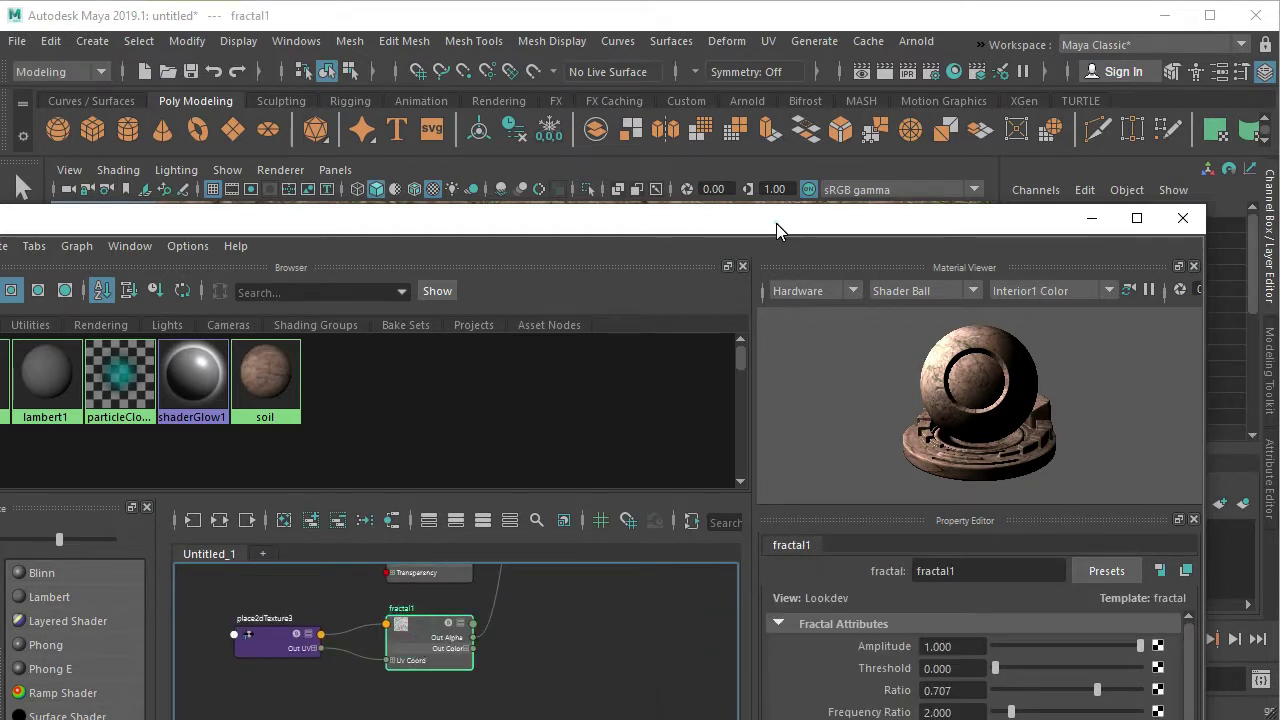
Set fractal1's Threshold to 0.287 and Ratio to 0.413, previewing the swatch on plane and sphere.
{"action": "left_click_drag", "start_coordinate": [776, 223], "coordinate": [783, 133]}
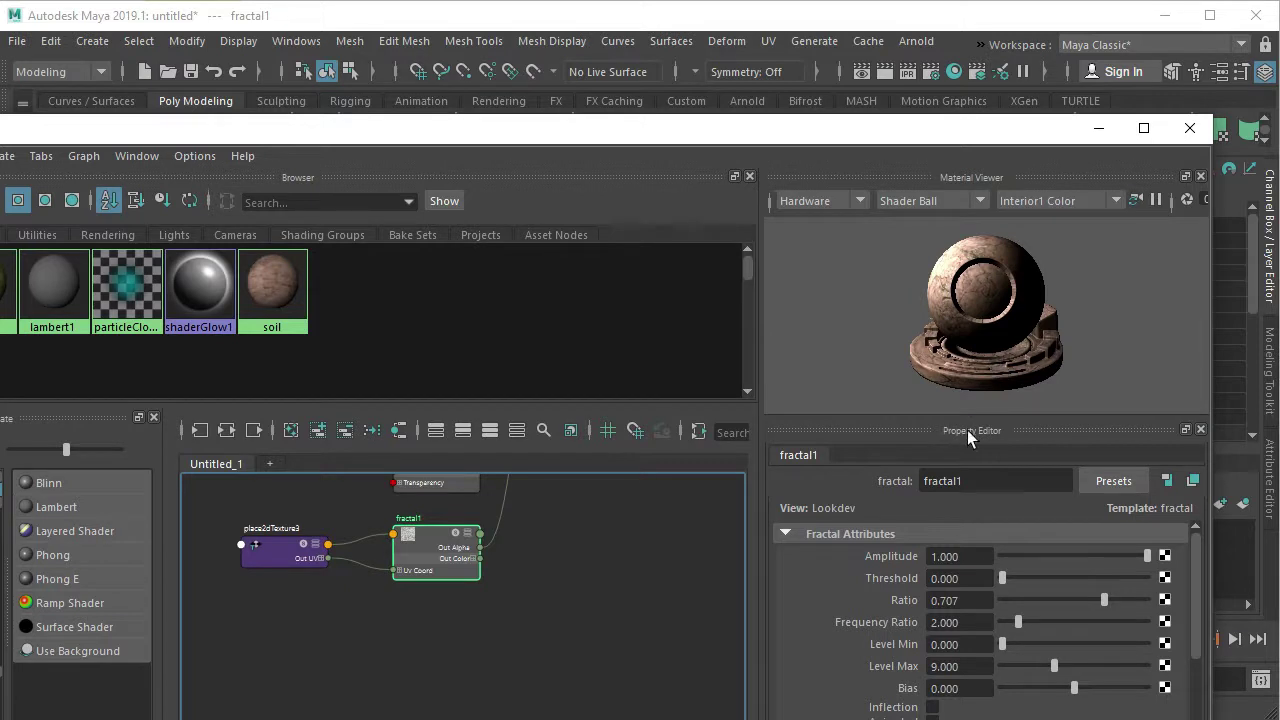
{"action": "left_click", "coordinate": [915, 201]}
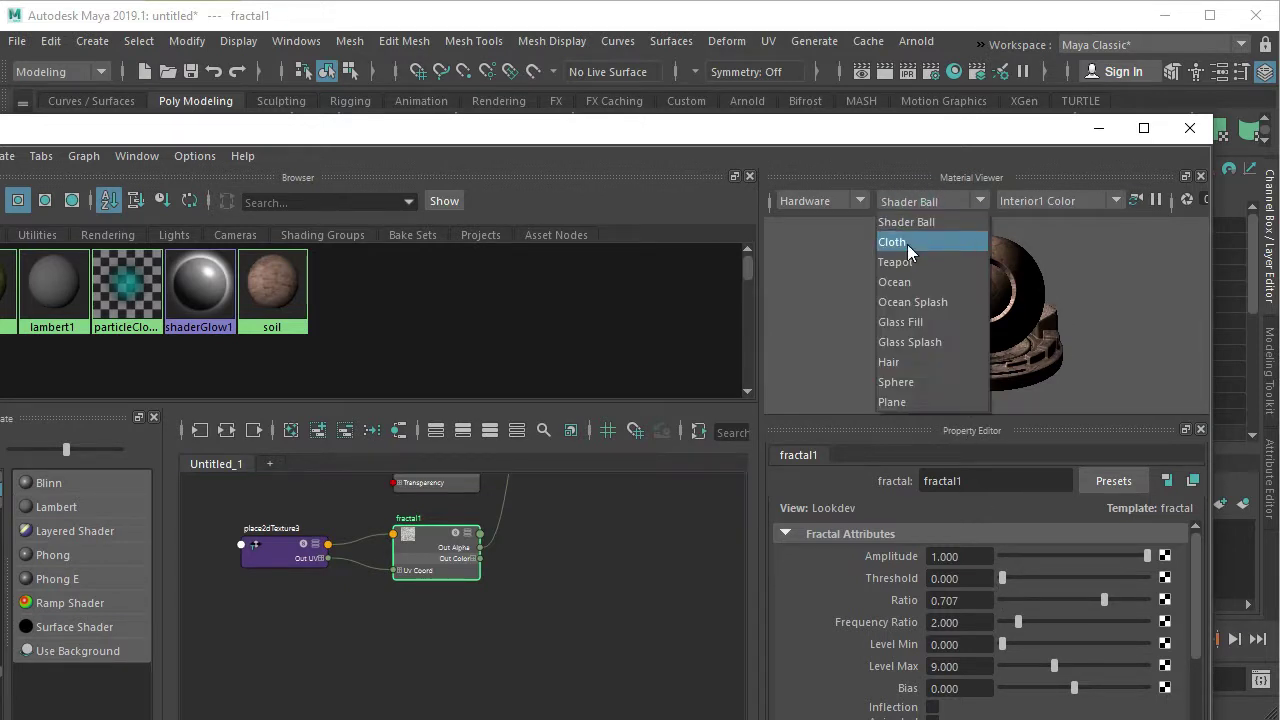
{"action": "left_click", "coordinate": [907, 400]}
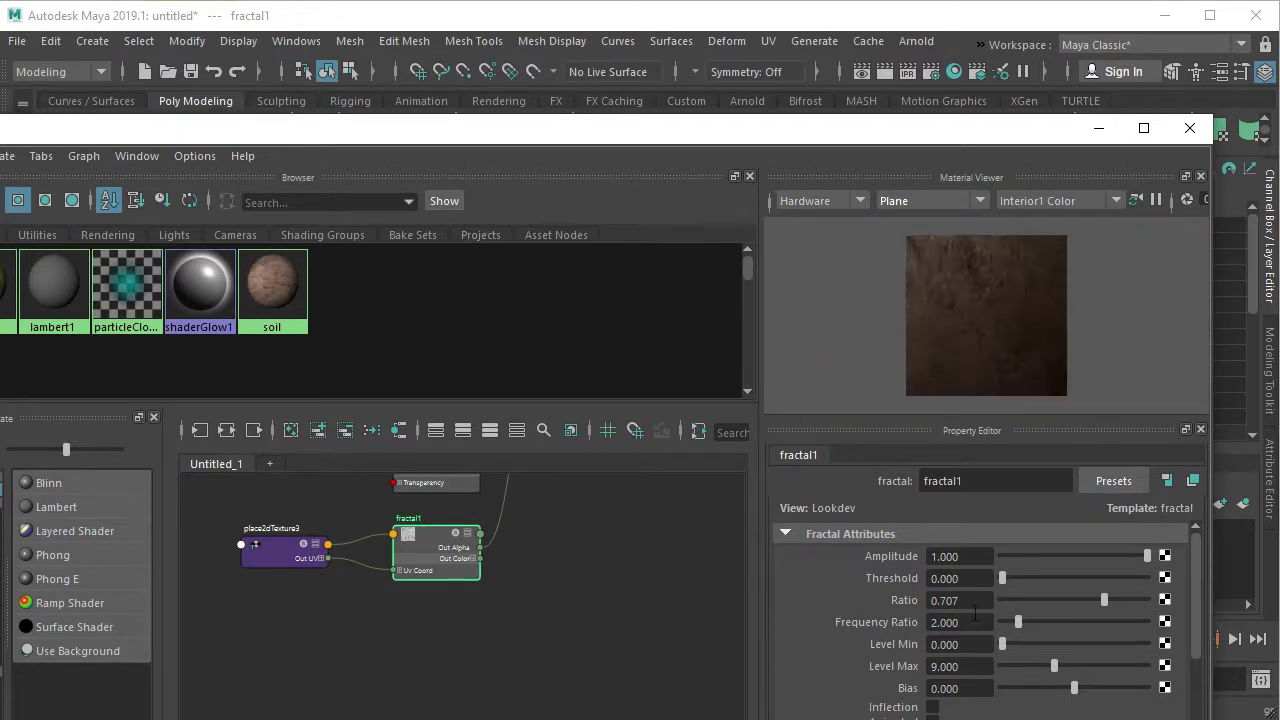
{"action": "left_click_drag", "start_coordinate": [1003, 580], "coordinate": [1086, 576]}
{"action": "left_click", "coordinate": [934, 200]}
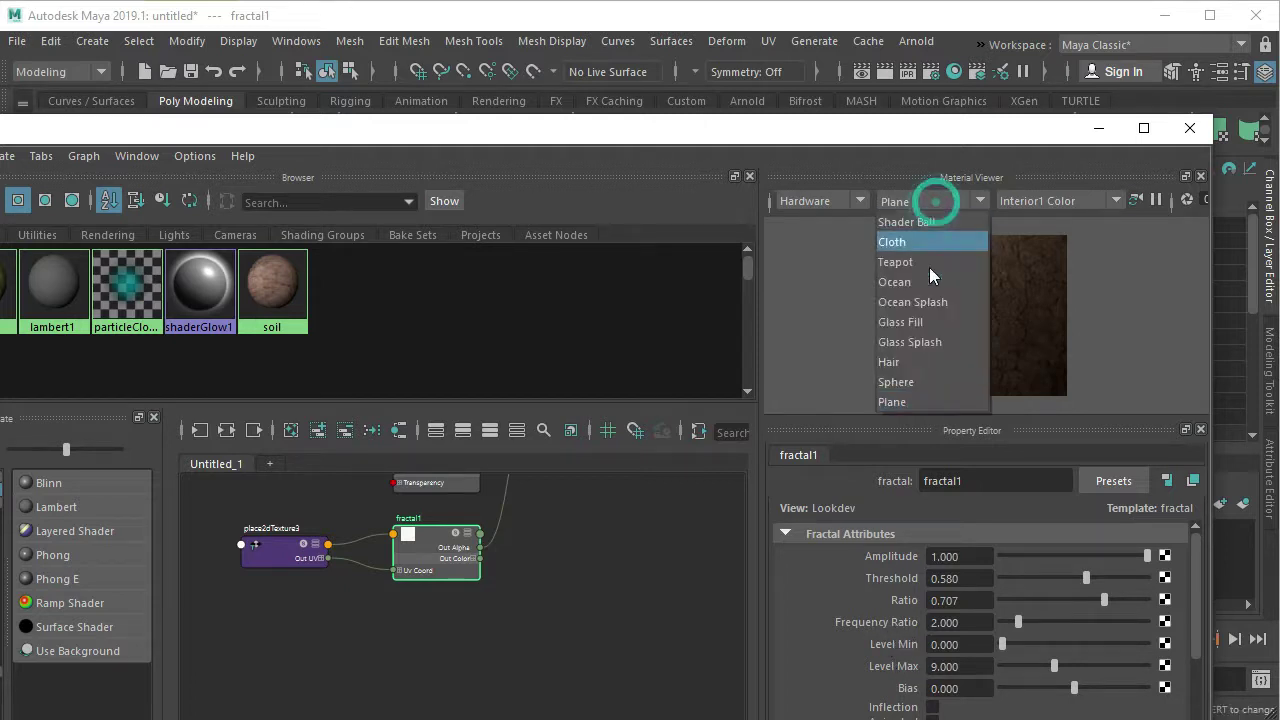
{"action": "left_click", "coordinate": [898, 382]}
{"action": "mouse_move", "coordinate": [946, 314]}
{"action": "right_mouse_down", "text": "alt"}
{"action": "mouse_move", "coordinate": [958, 302]}
{"action": "mouse_move", "coordinate": [1011, 343]}
{"action": "right_mouse_up", "text": "alt"}
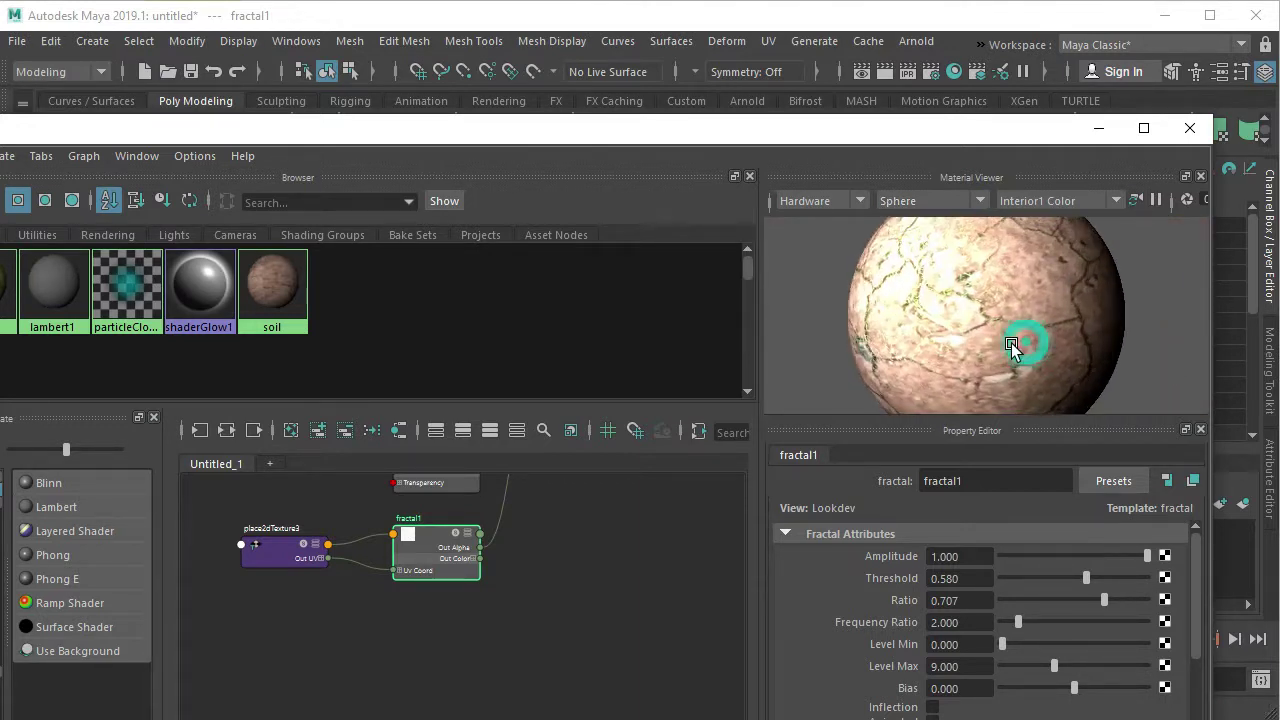
{"action": "left_click_drag", "start_coordinate": [1018, 627], "coordinate": [1091, 620]}
{"action": "left_click", "coordinate": [1060, 601]}
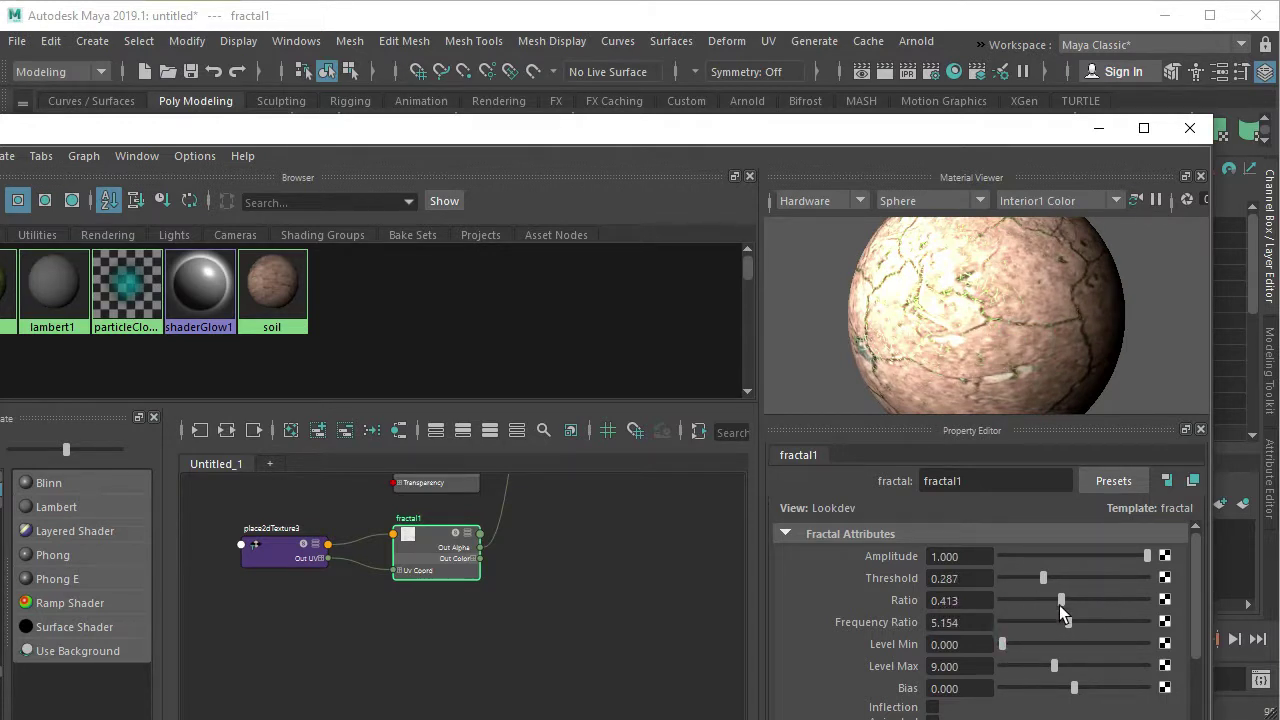
{"action": "middle_click_drag", "start_coordinate": [586, 570], "coordinate": [566, 540], "text": "alt"}
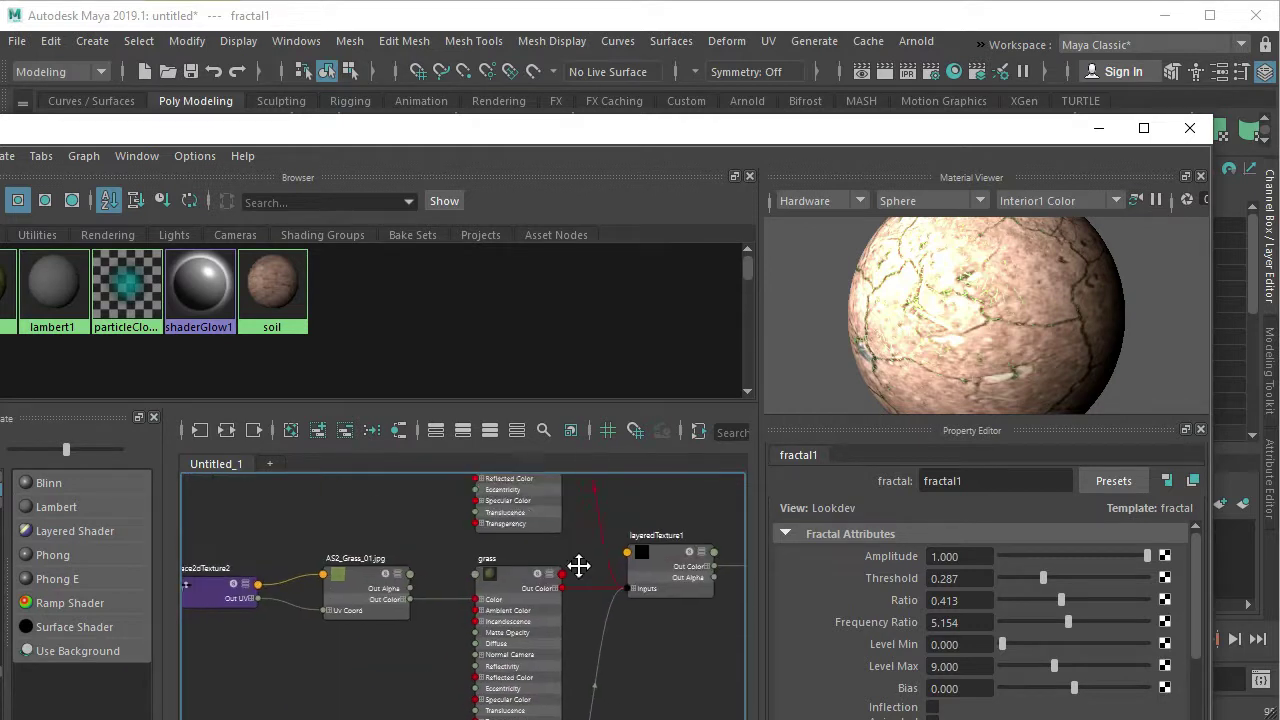
Select the grass texture's place2dTexture2 node and frame it beside AS2_Grass_01.
{"action": "left_click", "coordinate": [445, 668]}
{"action": "middle_click_drag", "start_coordinate": [450, 600], "coordinate": [335, 630], "text": "alt"}
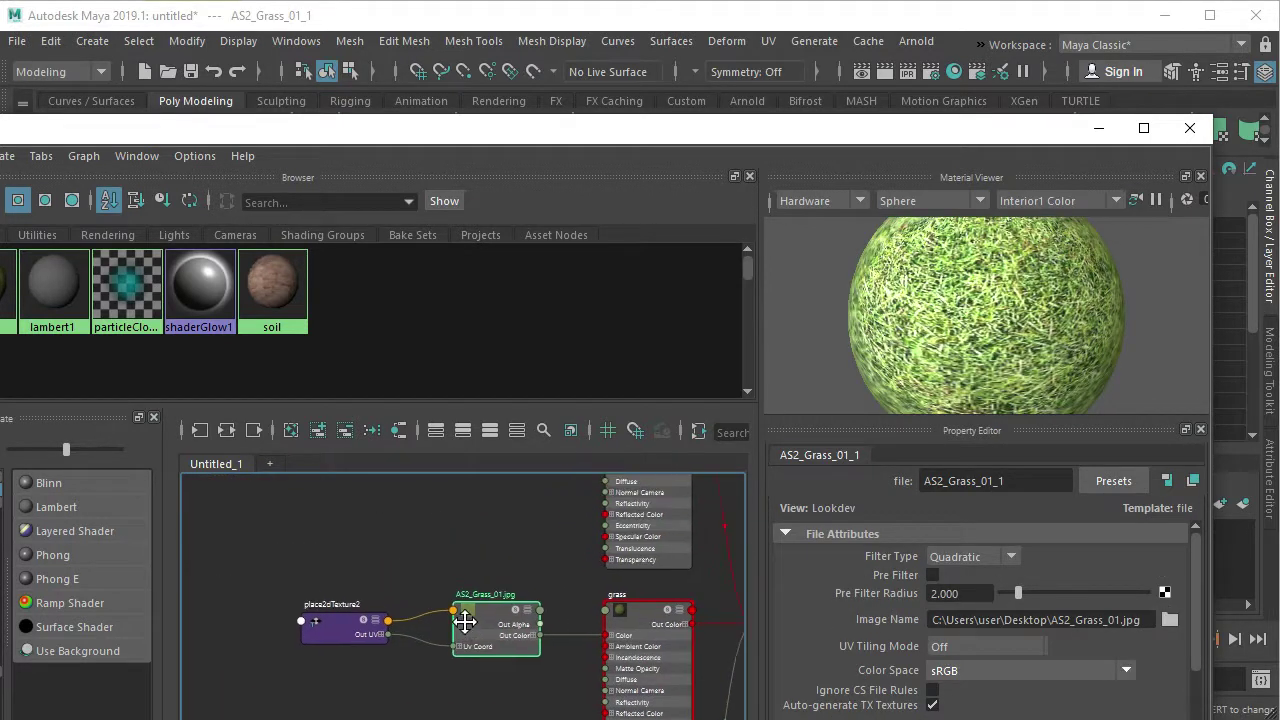
{"action": "left_click", "coordinate": [335, 630]}
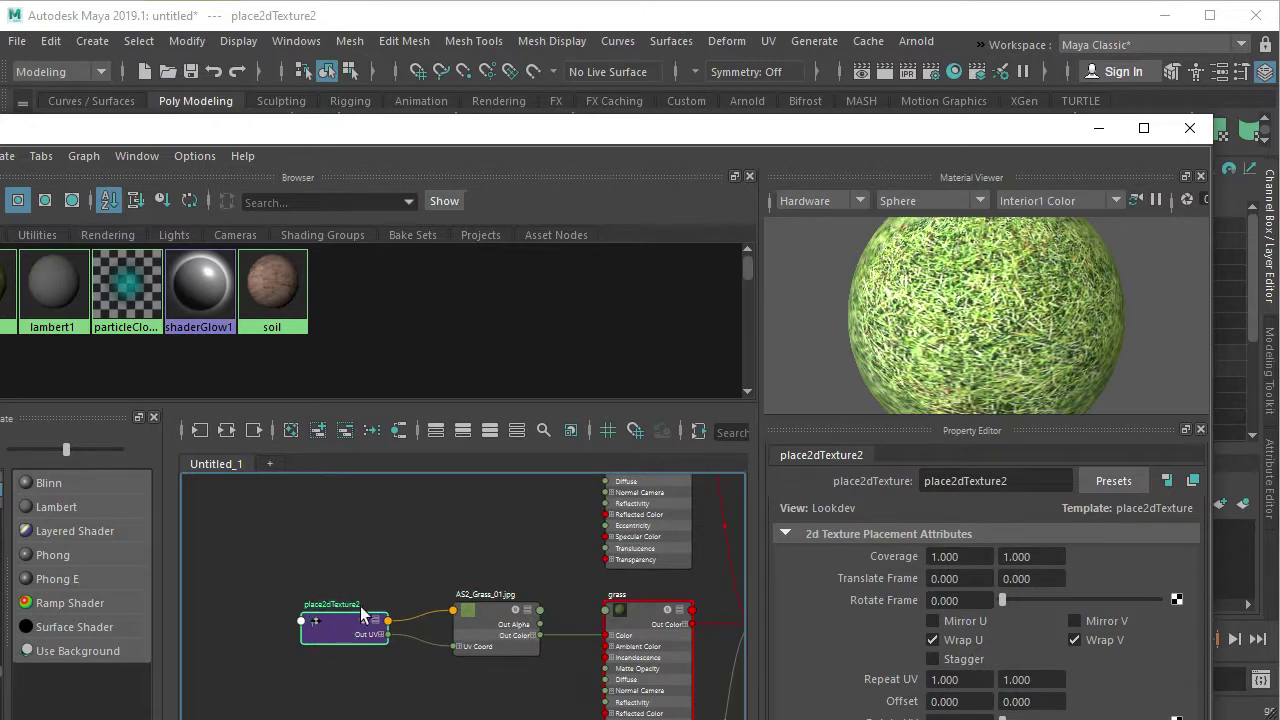
{"action": "scroll", "coordinate": [338, 600], "scroll_direction": "up", "scroll_amount": 5}
{"action": "middle_click_drag", "start_coordinate": [369, 620], "coordinate": [336, 542], "text": "alt"}
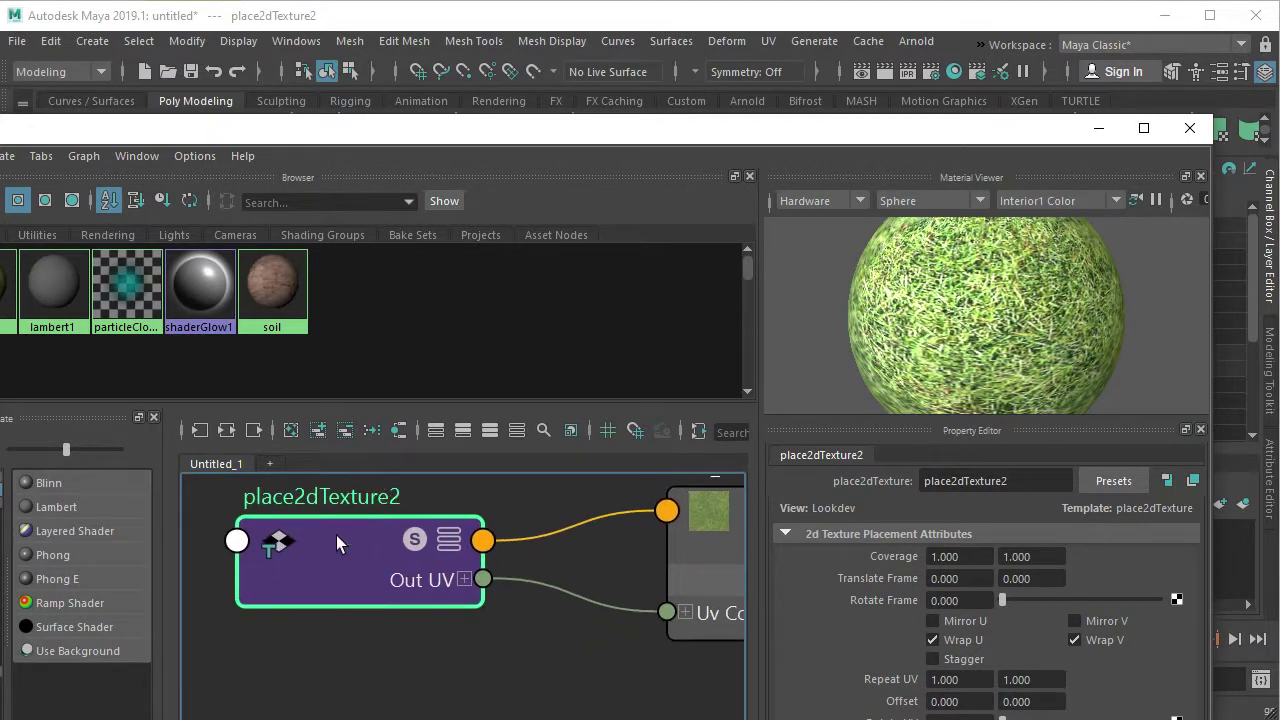
{"action": "middle_click_drag", "start_coordinate": [628, 531], "coordinate": [568, 555], "text": "alt"}
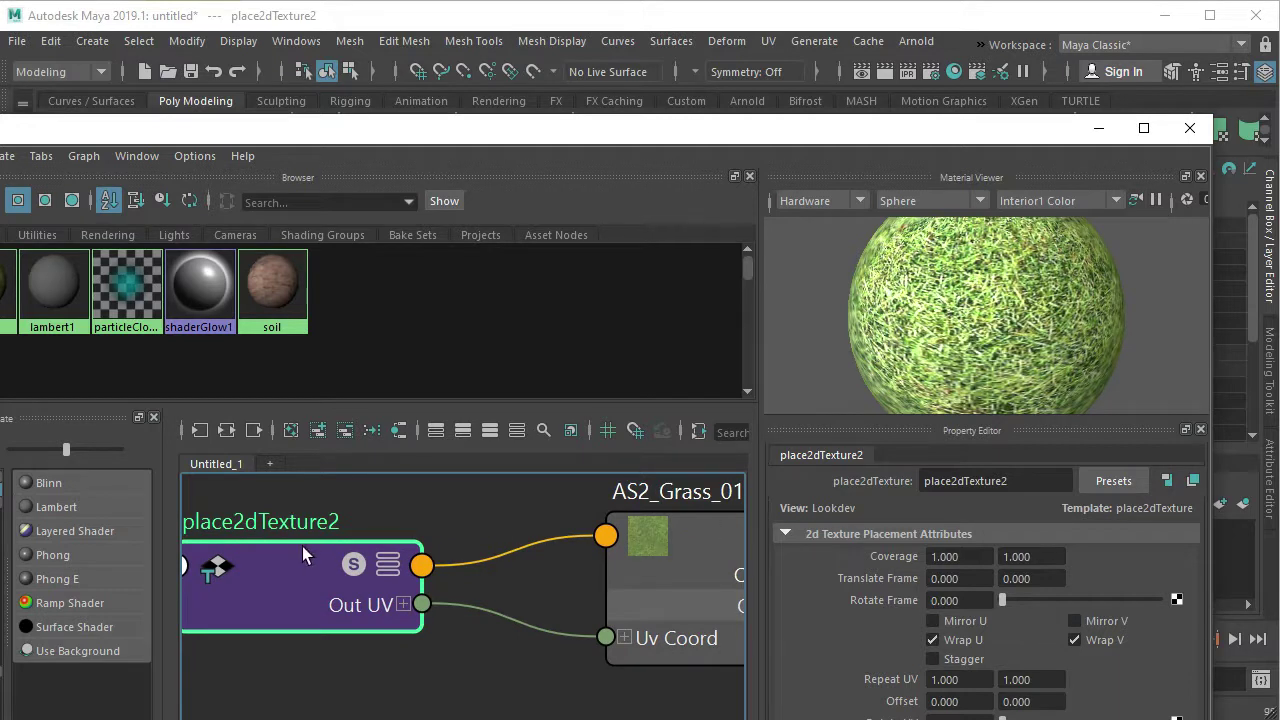
{"action": "middle_click_drag", "start_coordinate": [302, 546], "coordinate": [363, 543], "text": "alt"}
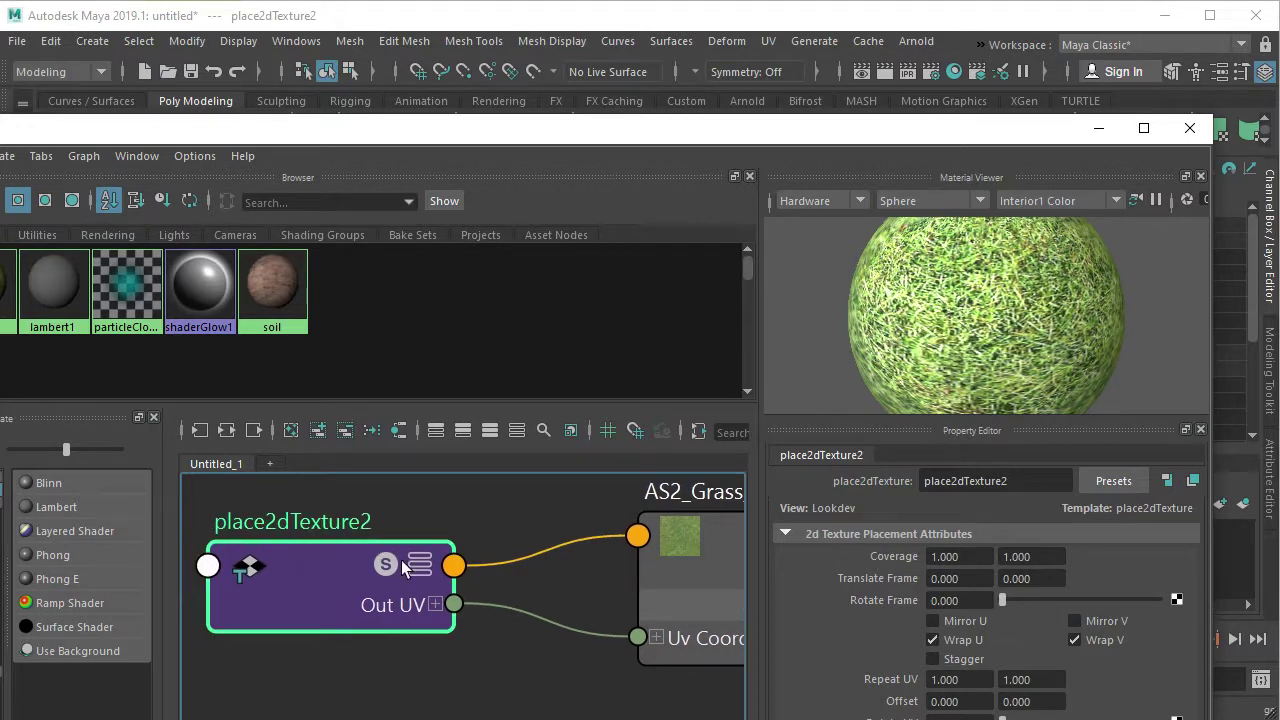
Set place2dTexture2's Repeat UV to 3 and 3, then reveal the terrain.
{"action": "left_click", "coordinate": [948, 680]}
{"action": "type", "text": "3"}
{"action": "key", "text": "Tab"}
{"action": "type", "text": "3"}
{"action": "key", "text": "Return"}
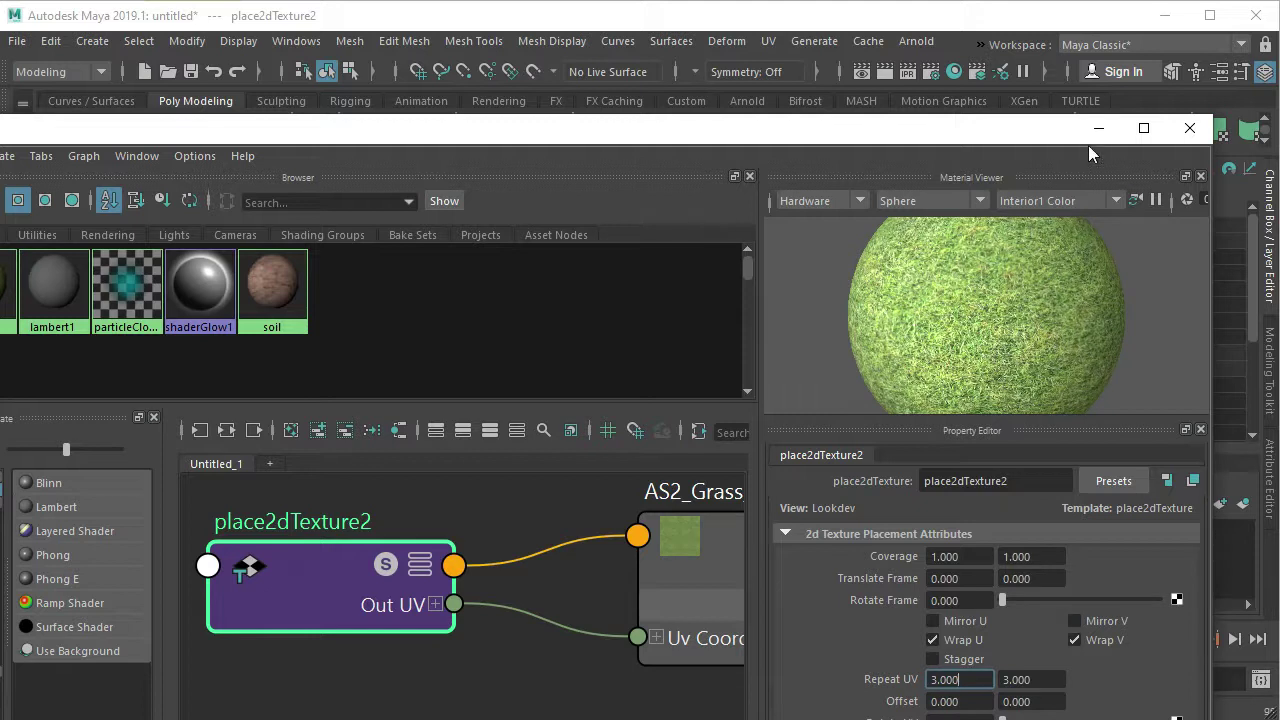
{"action": "left_click_drag", "start_coordinate": [1035, 137], "coordinate": [959, 442]}
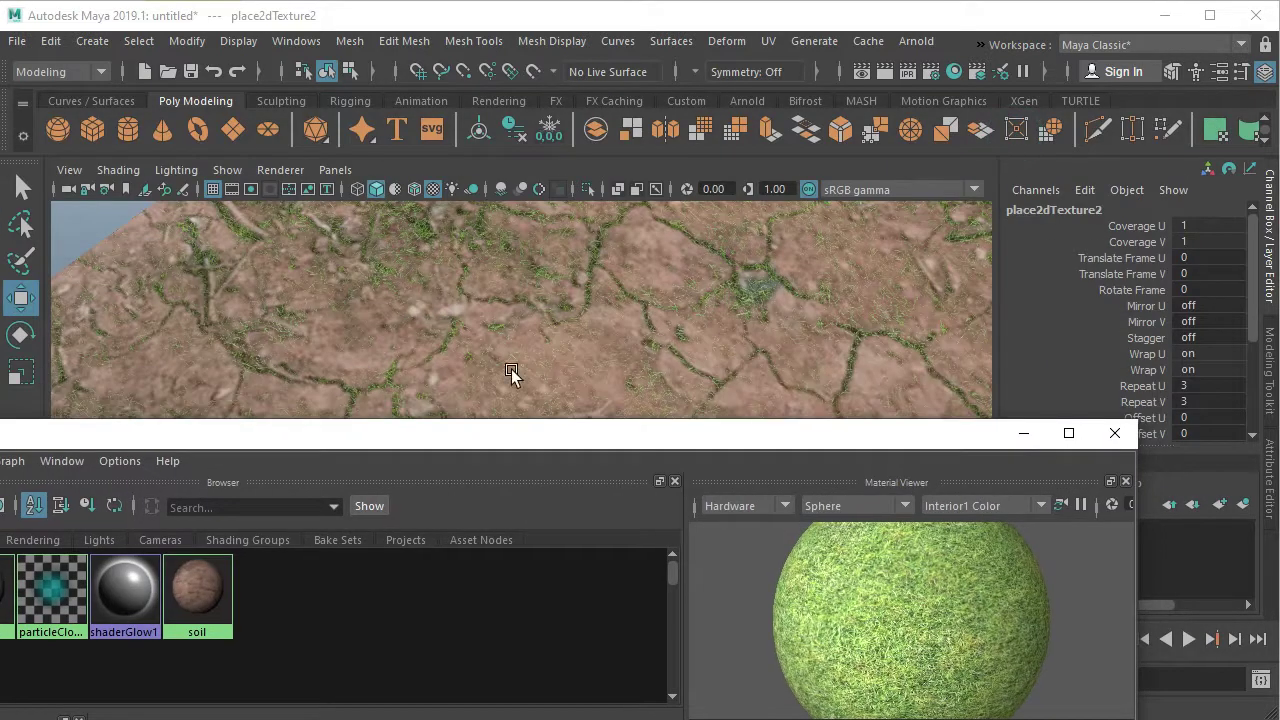
Tilt and zoom the viewport to view the whole textured plane.
{"action": "scroll", "coordinate": [557, 334], "scroll_direction": "down", "scroll_amount": 3}
{"action": "scroll", "coordinate": [450, 277], "scroll_direction": "down", "scroll_amount": 3}
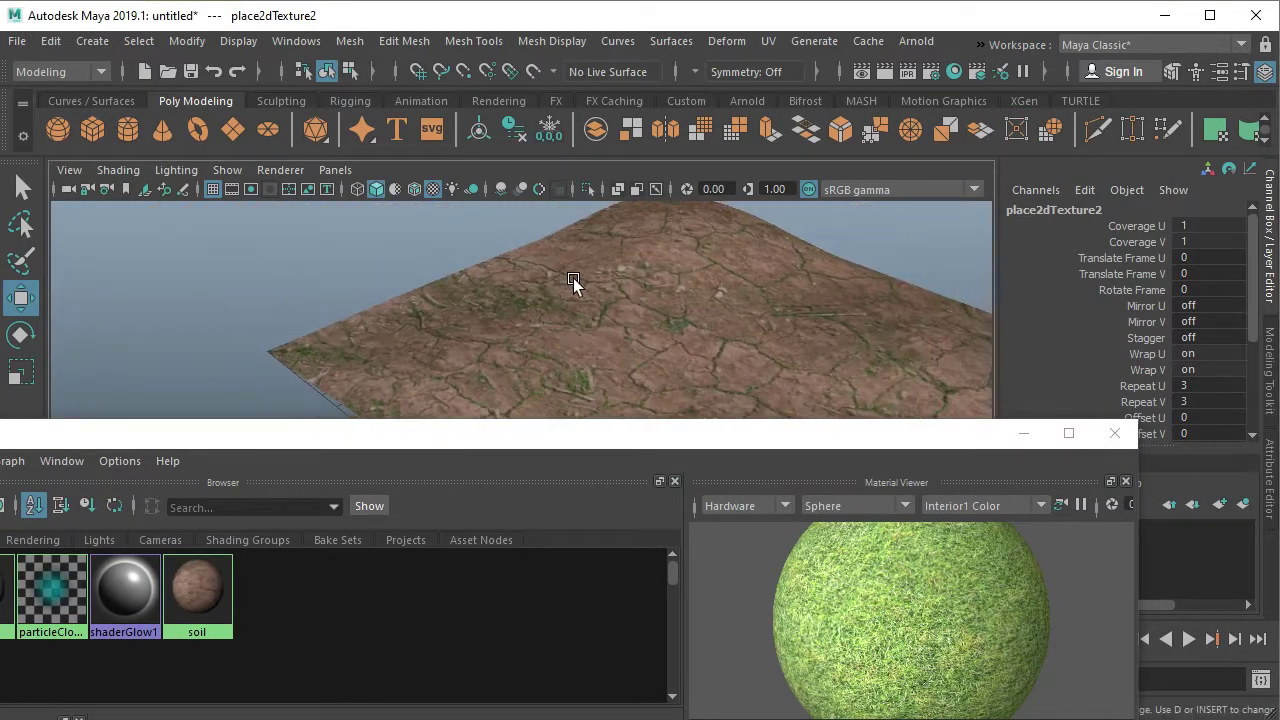
{"action": "left_click_drag", "start_coordinate": [574, 283], "coordinate": [627, 327], "text": "alt"}
{"action": "scroll", "coordinate": [781, 344], "scroll_direction": "up", "scroll_amount": 2}
{"action": "scroll", "coordinate": [726, 371], "scroll_direction": "up", "scroll_amount": 2}
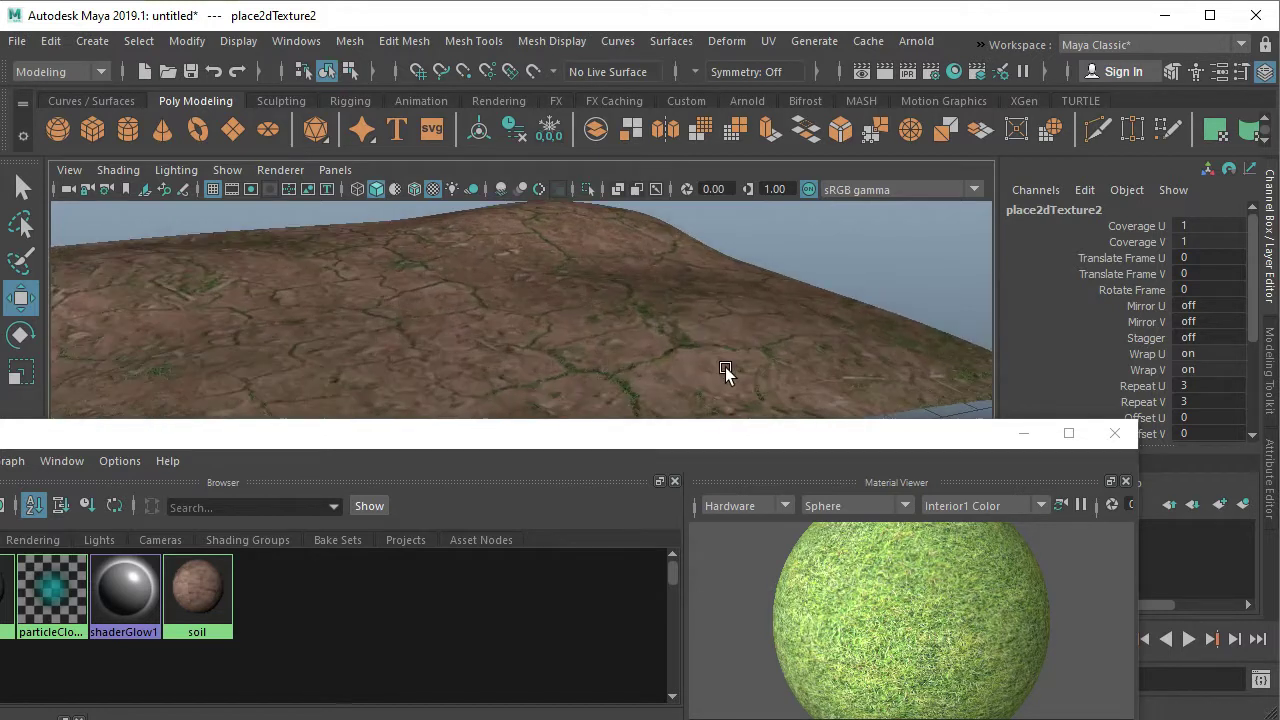
{"action": "scroll", "coordinate": [694, 347], "scroll_direction": "up", "scroll_amount": 1}
{"action": "scroll", "coordinate": [714, 356], "scroll_direction": "up", "scroll_amount": 2}
Bring the shader editor back and select the fractal1 node to show its settings.
{"action": "left_click_drag", "start_coordinate": [743, 436], "coordinate": [965, 254]}
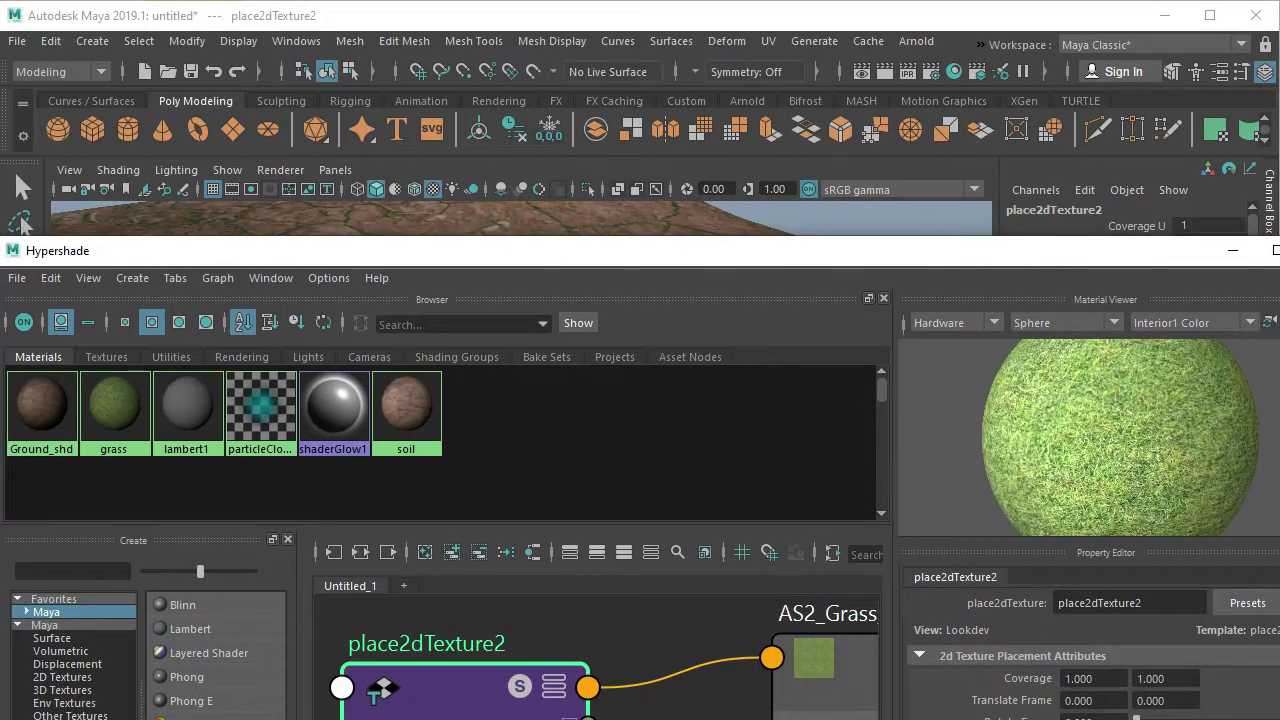
{"action": "scroll", "coordinate": [508, 680], "scroll_direction": "down", "scroll_amount": 3}
{"action": "middle_click_drag", "start_coordinate": [508, 680], "coordinate": [577, 686]}
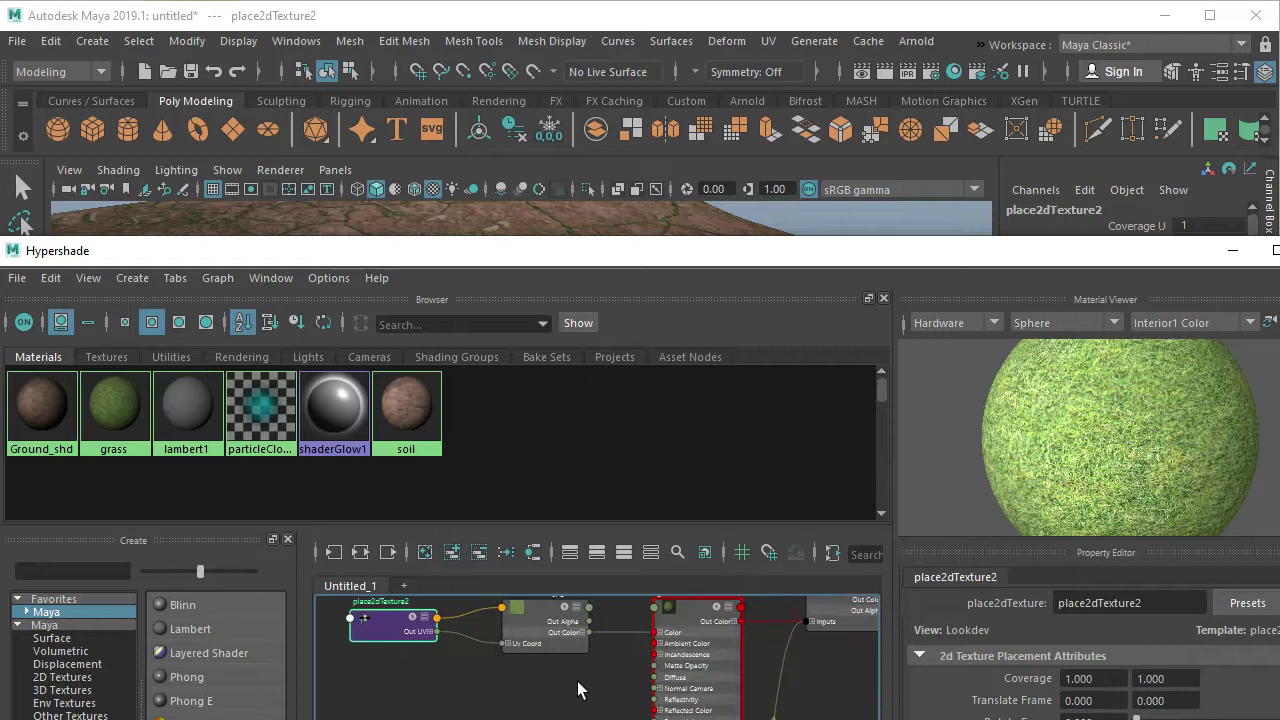
{"action": "left_click", "coordinate": [498, 665]}
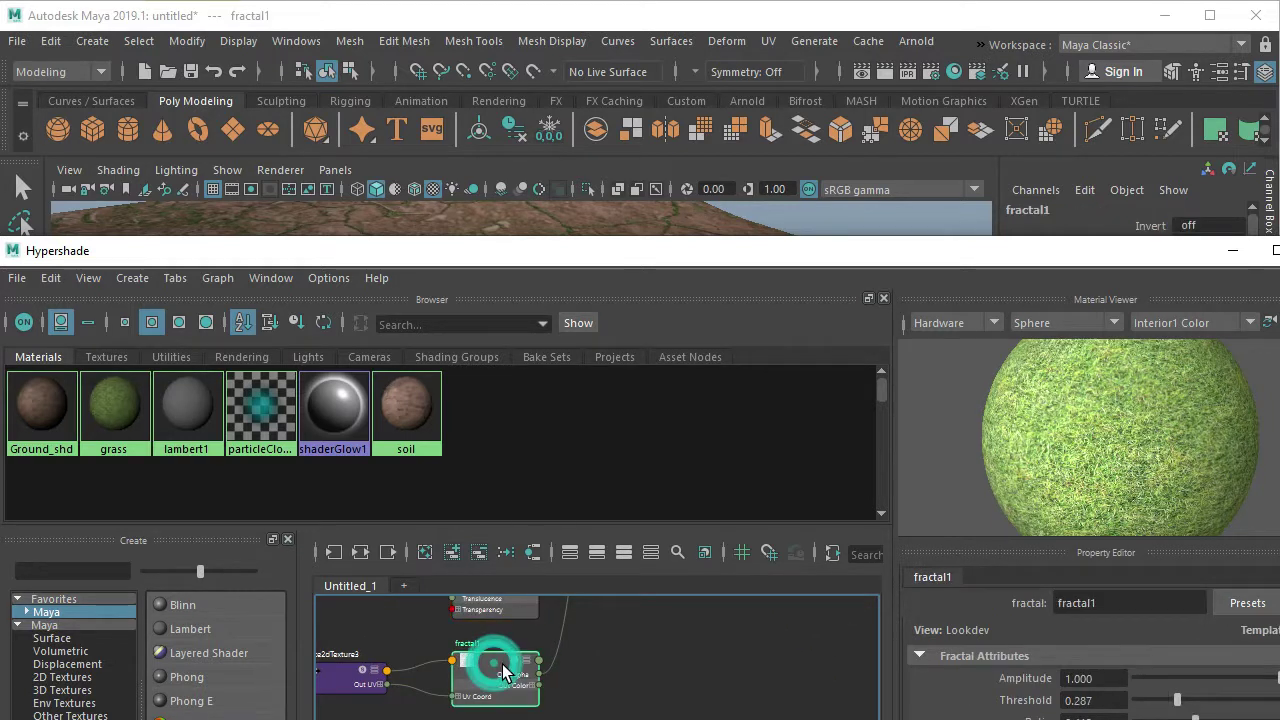
{"action": "scroll", "coordinate": [474, 677], "scroll_direction": "up", "scroll_amount": 3}
{"action": "scroll", "coordinate": [474, 677], "scroll_direction": "up", "scroll_amount": 2}
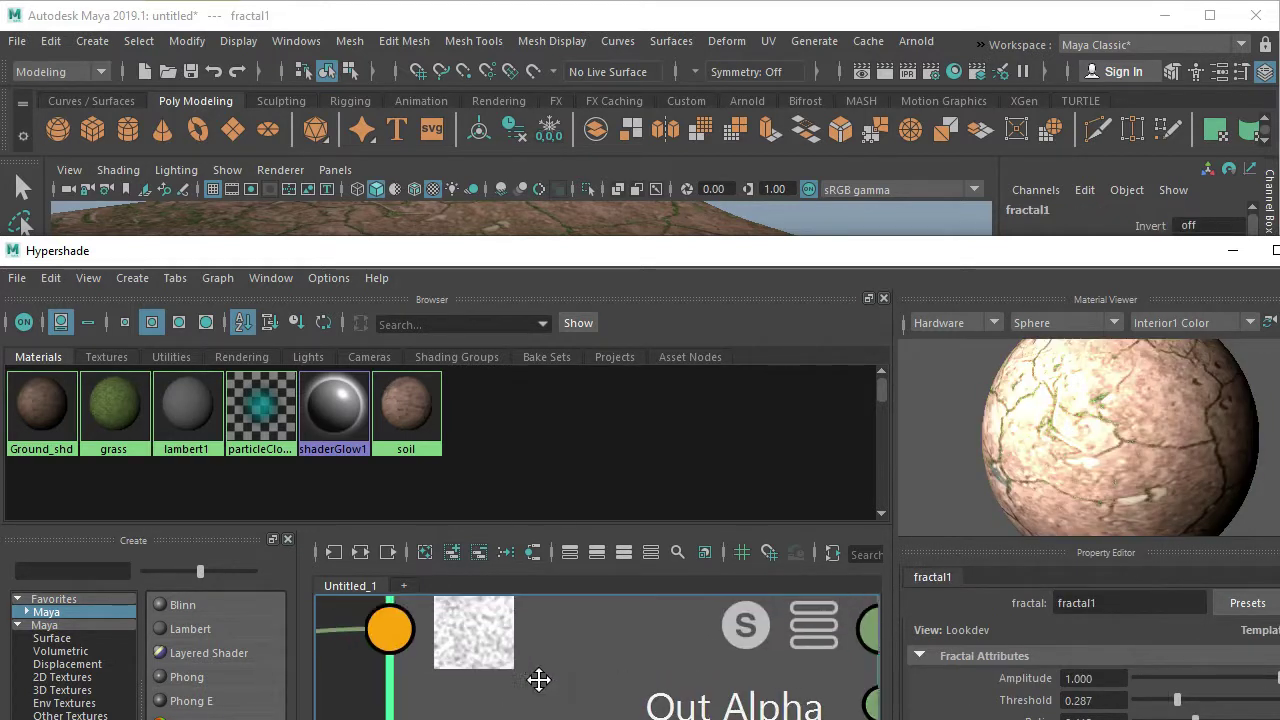
{"action": "scroll", "coordinate": [537, 680], "scroll_direction": "up", "scroll_amount": 3}
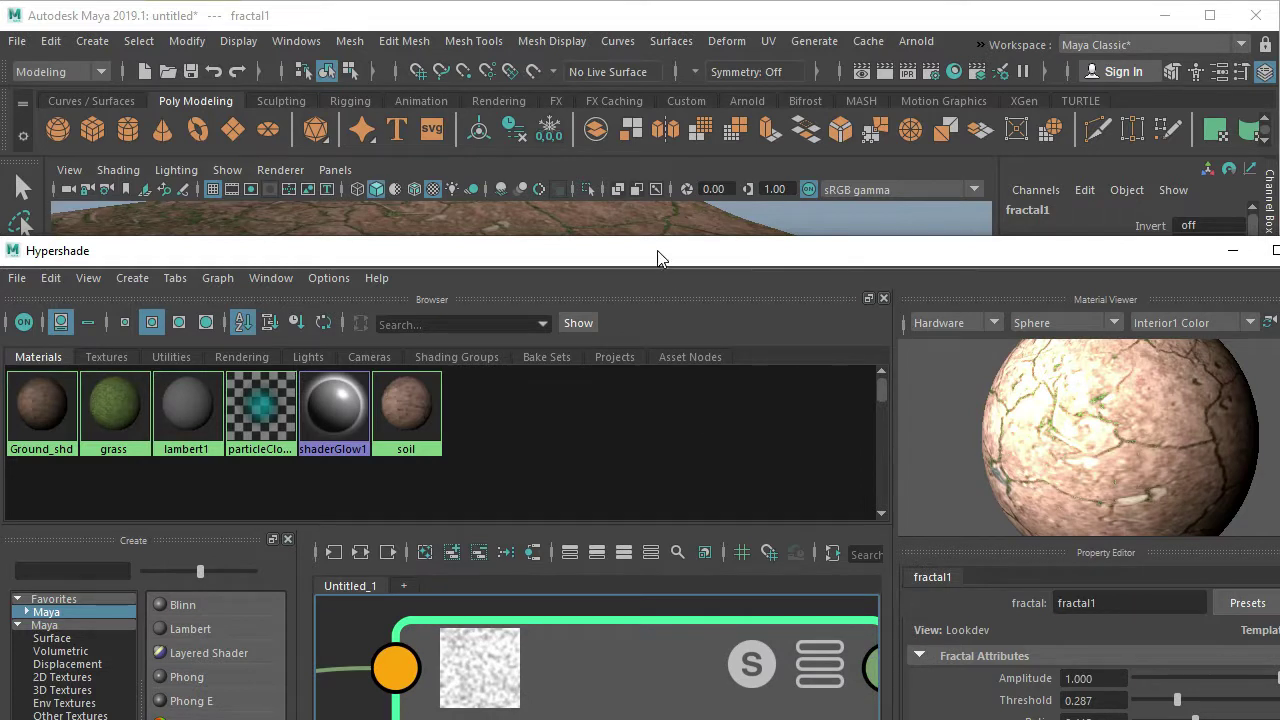
{"action": "left_click_drag", "start_coordinate": [658, 258], "coordinate": [560, 172]}
Retune fractal1 to Threshold 0.063, Ratio 0.259, Frequency Ratio 3.832, Level Min 7.343, and inspect the terrain.
{"action": "mouse_move", "coordinate": [1077, 570]}
{"action": "left_mouse_down"}
{"action": "mouse_move", "coordinate": [1036, 570]}
{"action": "mouse_move", "coordinate": [1080, 614]}
{"action": "mouse_move", "coordinate": [1078, 636]}
{"action": "left_mouse_up"}
{"action": "left_click_drag", "start_coordinate": [1108, 680], "coordinate": [1136, 680]}
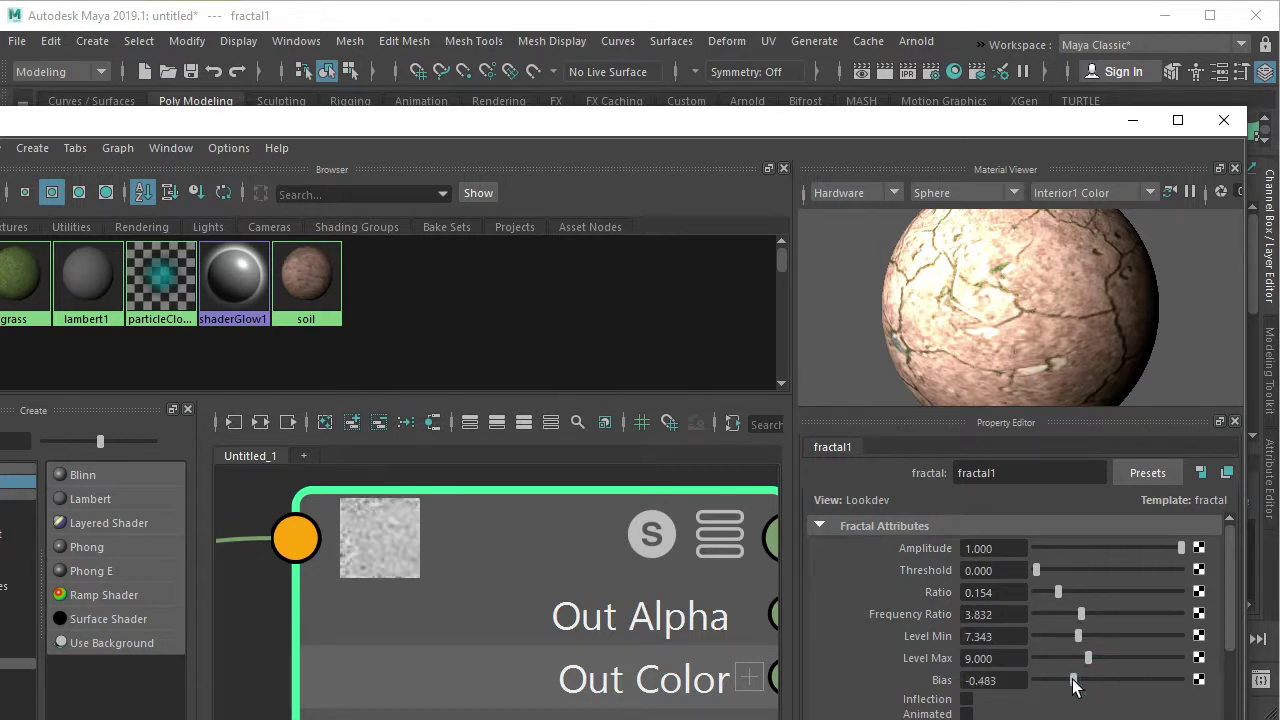
{"action": "mouse_move", "coordinate": [1058, 592]}
{"action": "left_mouse_down"}
{"action": "mouse_move", "coordinate": [1076, 594]}
{"action": "mouse_move", "coordinate": [1051, 573]}
{"action": "left_mouse_up"}
{"action": "mouse_move", "coordinate": [803, 292]}
{"action": "left_mouse_down", "text": "alt"}
{"action": "mouse_move", "coordinate": [677, 343]}
{"action": "mouse_move", "coordinate": [723, 346]}
{"action": "left_mouse_up", "text": "alt"}
{"action": "mouse_move", "coordinate": [723, 346]}
{"action": "right_mouse_down", "text": "alt"}
{"action": "mouse_move", "coordinate": [654, 329]}
{"action": "mouse_move", "coordinate": [675, 322]}
{"action": "mouse_move", "coordinate": [646, 377]}
{"action": "right_mouse_up", "text": "alt"}
{"action": "left_click_drag", "start_coordinate": [711, 460], "coordinate": [779, 258]}
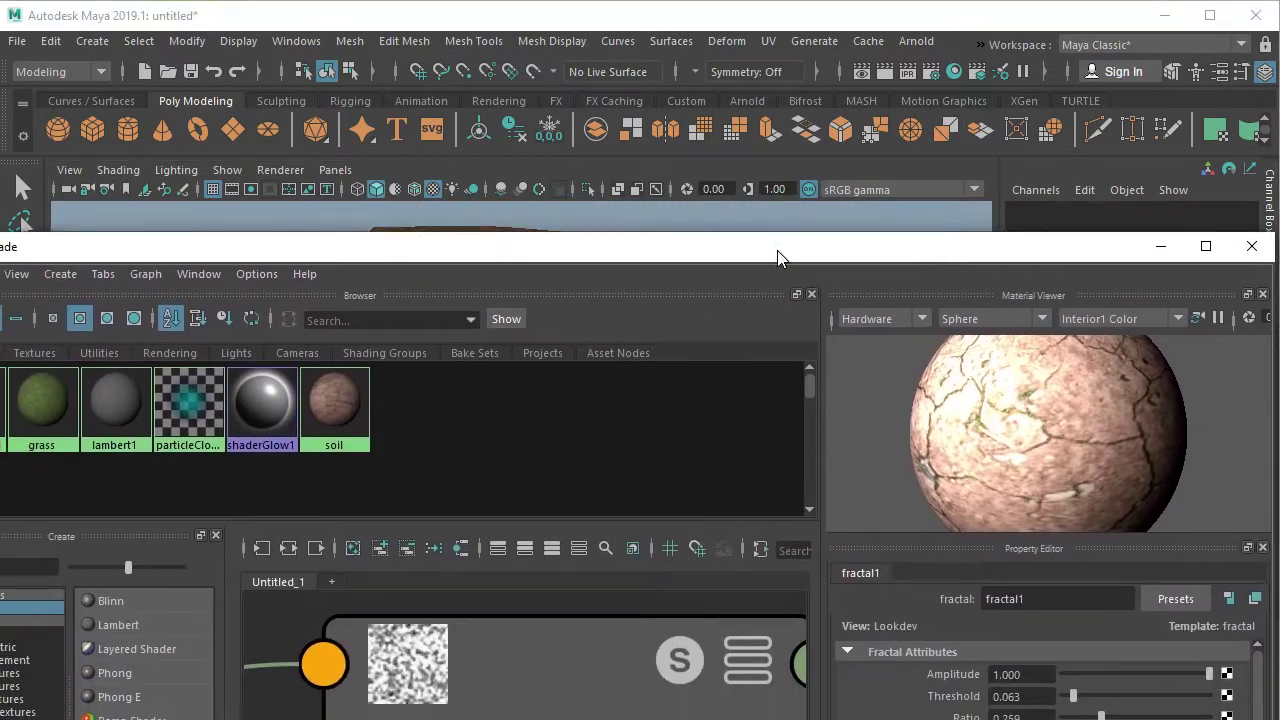
Add a third layer to layeredTexture1 and move it to the front of the stack.
{"action": "scroll", "coordinate": [542, 639], "scroll_direction": "down", "scroll_amount": 5}
{"action": "scroll", "coordinate": [628, 636], "scroll_direction": "down", "scroll_amount": 3}
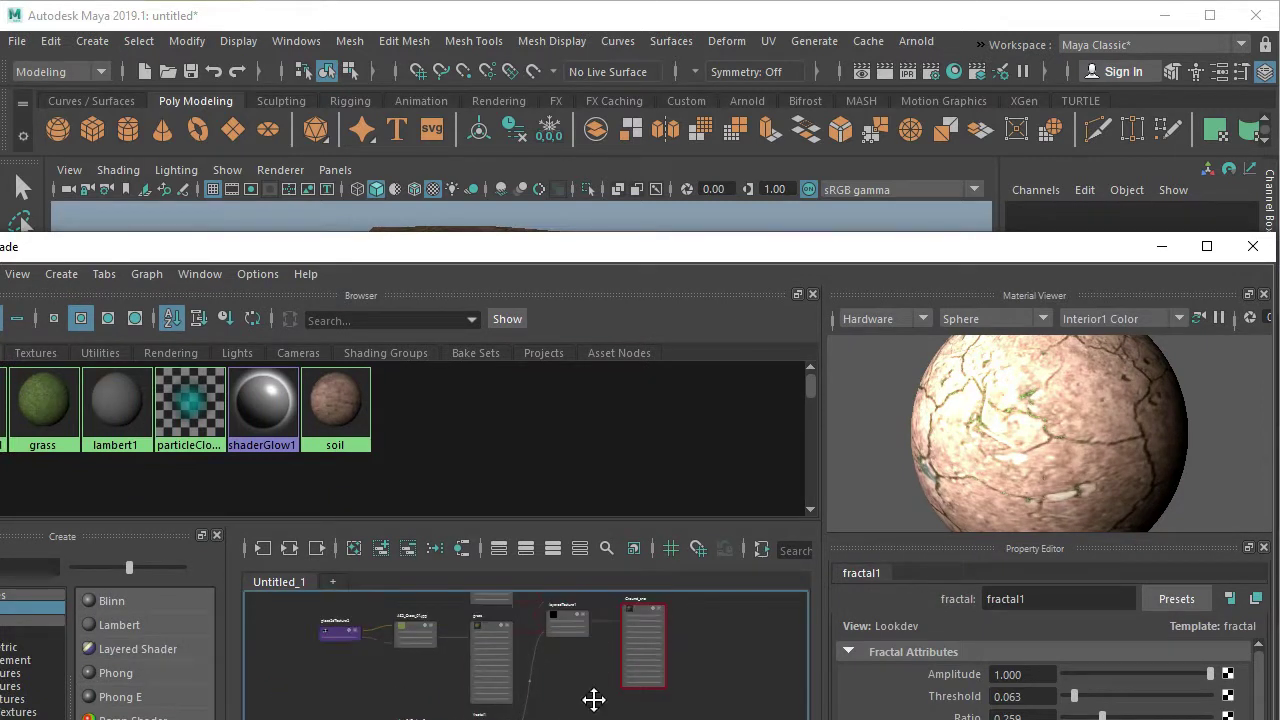
{"action": "middle_click_drag", "start_coordinate": [594, 700], "coordinate": [571, 688], "text": "alt"}
{"action": "left_click_drag", "start_coordinate": [705, 250], "coordinate": [687, 187]}
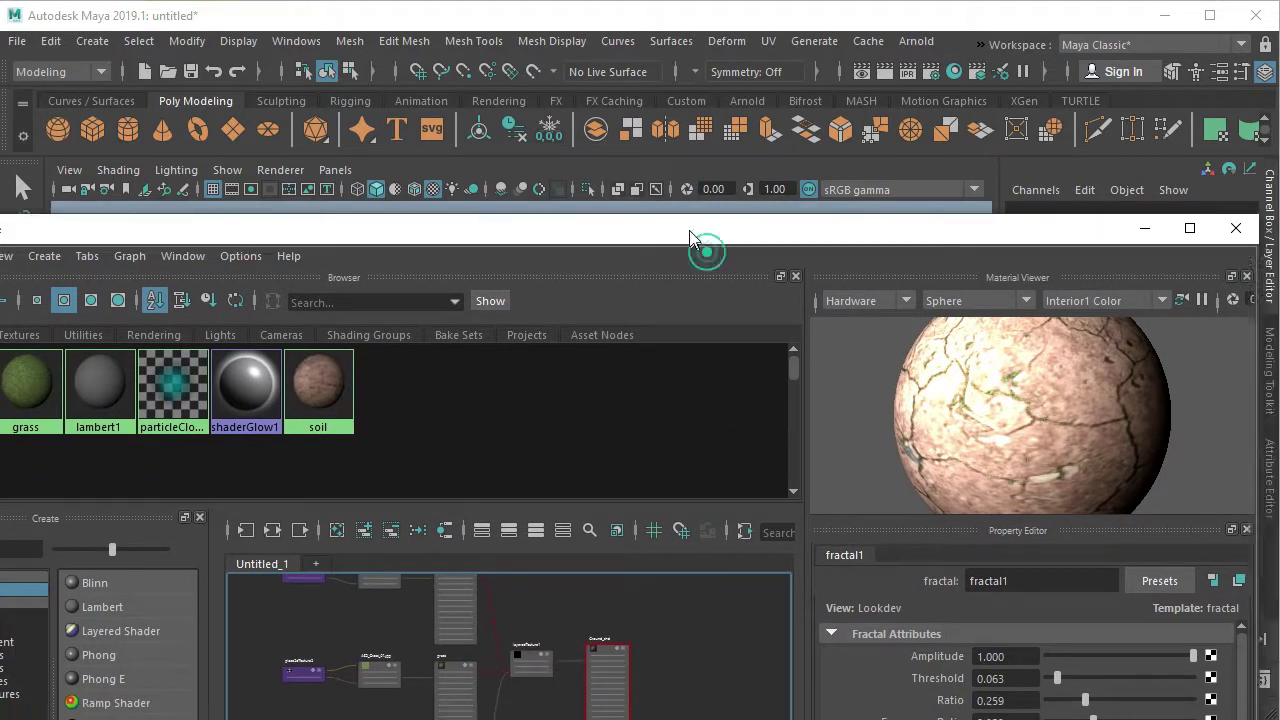
{"action": "scroll", "coordinate": [482, 624], "scroll_direction": "up", "scroll_amount": 3}
{"action": "scroll", "coordinate": [482, 624], "scroll_direction": "up", "scroll_amount": 3}
{"action": "scroll", "coordinate": [482, 624], "scroll_direction": "down", "scroll_amount": 2}
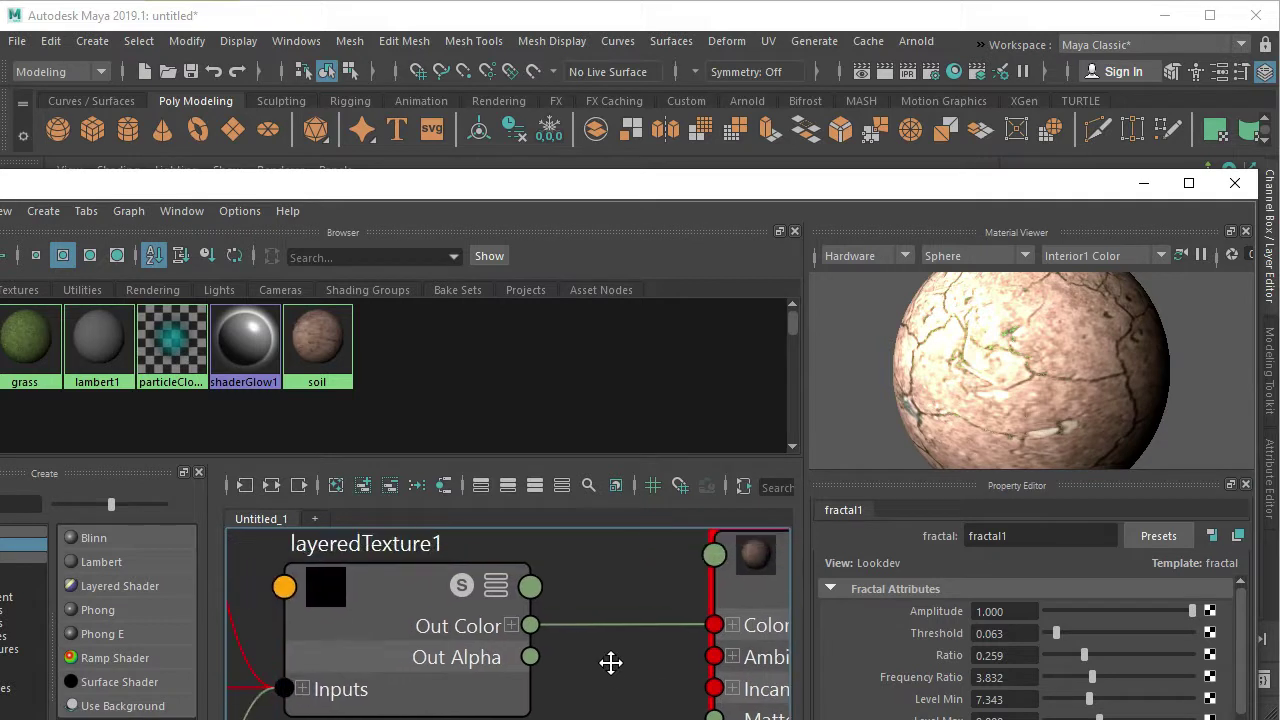
{"action": "scroll", "coordinate": [491, 643], "scroll_direction": "down", "scroll_amount": 2}
{"action": "scroll", "coordinate": [538, 628], "scroll_direction": "up", "scroll_amount": 2}
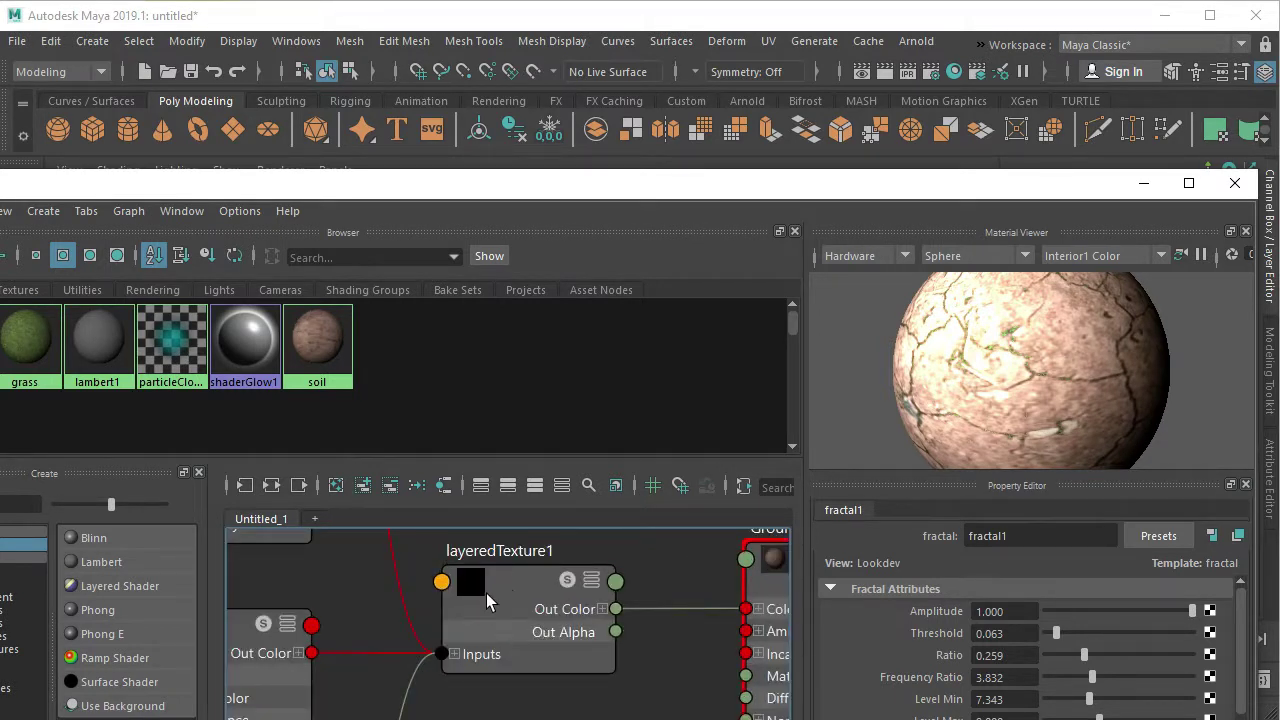
{"action": "left_click", "coordinate": [503, 587]}
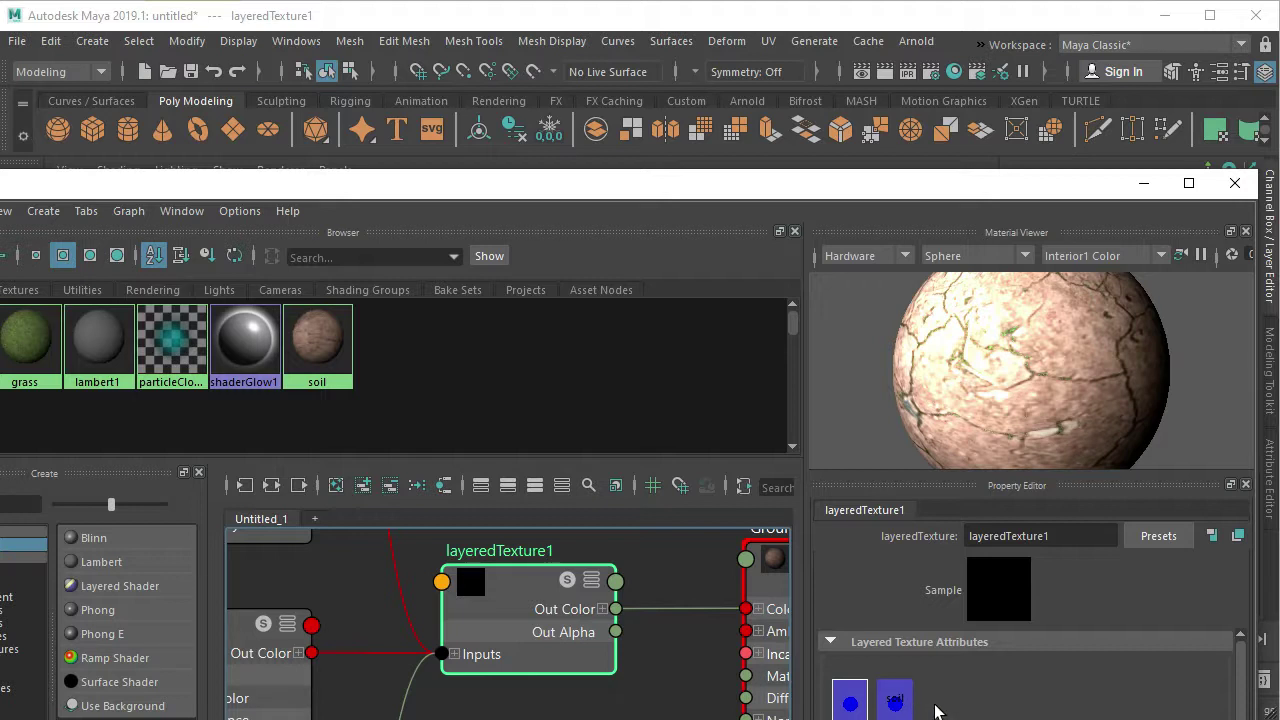
{"action": "left_click", "coordinate": [933, 707]}
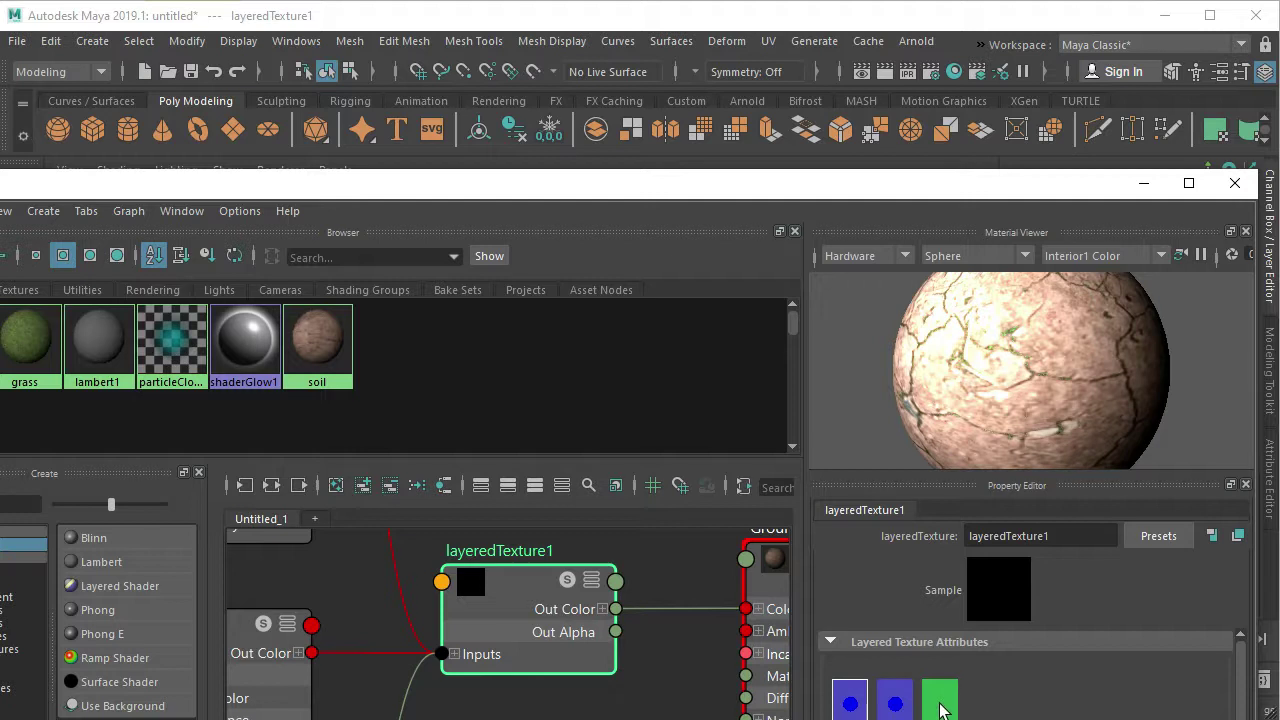
{"action": "left_click_drag", "start_coordinate": [940, 708], "coordinate": [876, 708]}
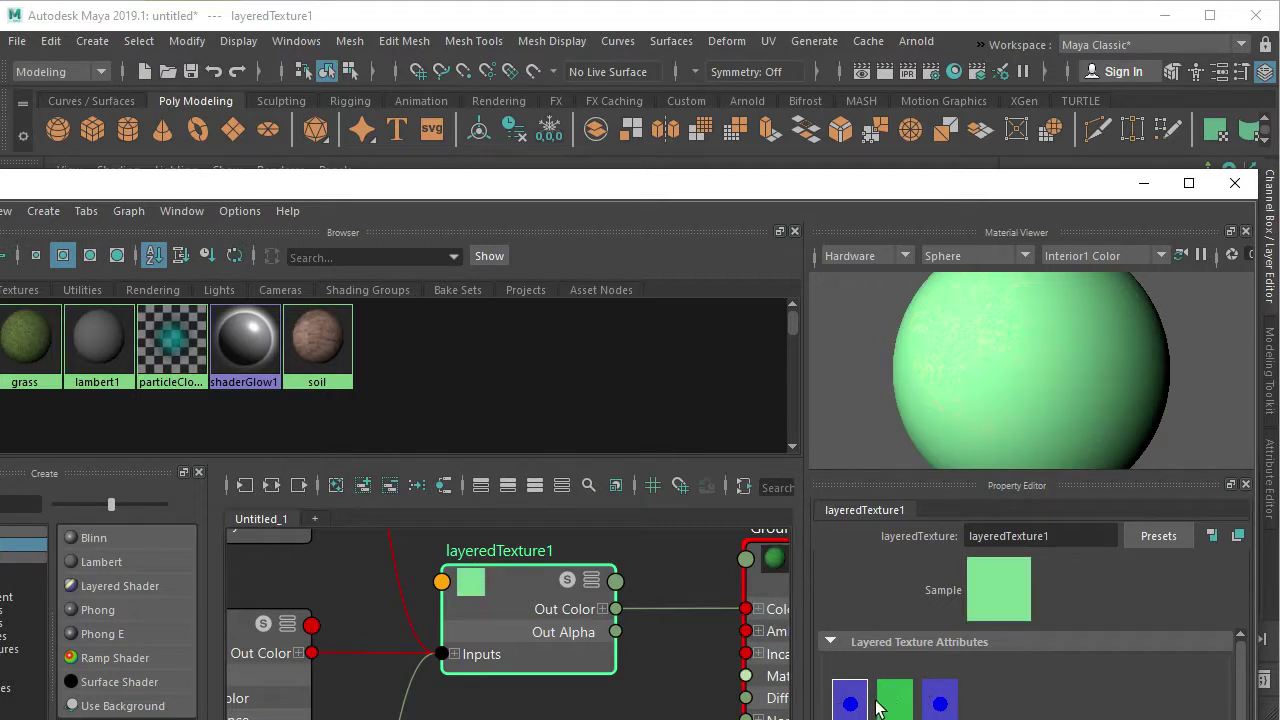
Reorder the soil layer within layeredTexture1's layer stack.
{"action": "mouse_move", "coordinate": [785, 190]}
{"action": "left_mouse_down"}
{"action": "mouse_move", "coordinate": [793, 441]}
{"action": "mouse_move", "coordinate": [808, 294]}
{"action": "mouse_move", "coordinate": [801, 353]}
{"action": "left_mouse_up"}
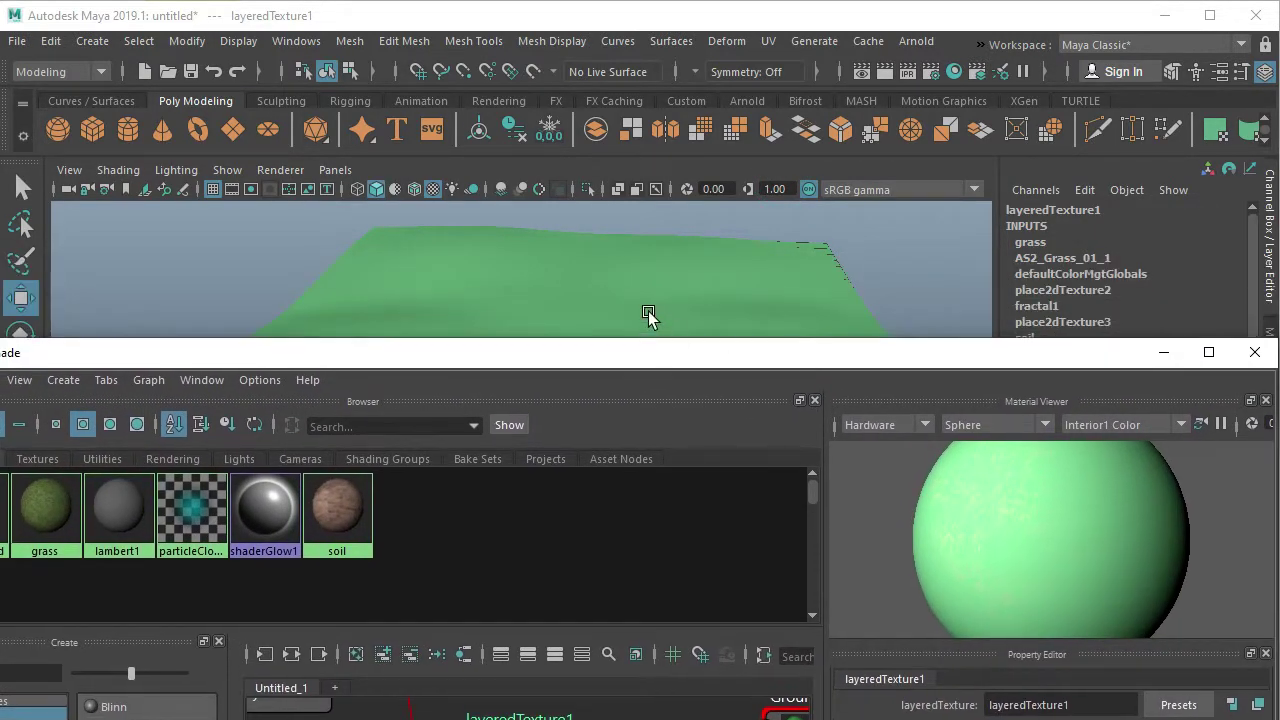
{"action": "left_click_drag", "start_coordinate": [714, 355], "coordinate": [730, 250]}
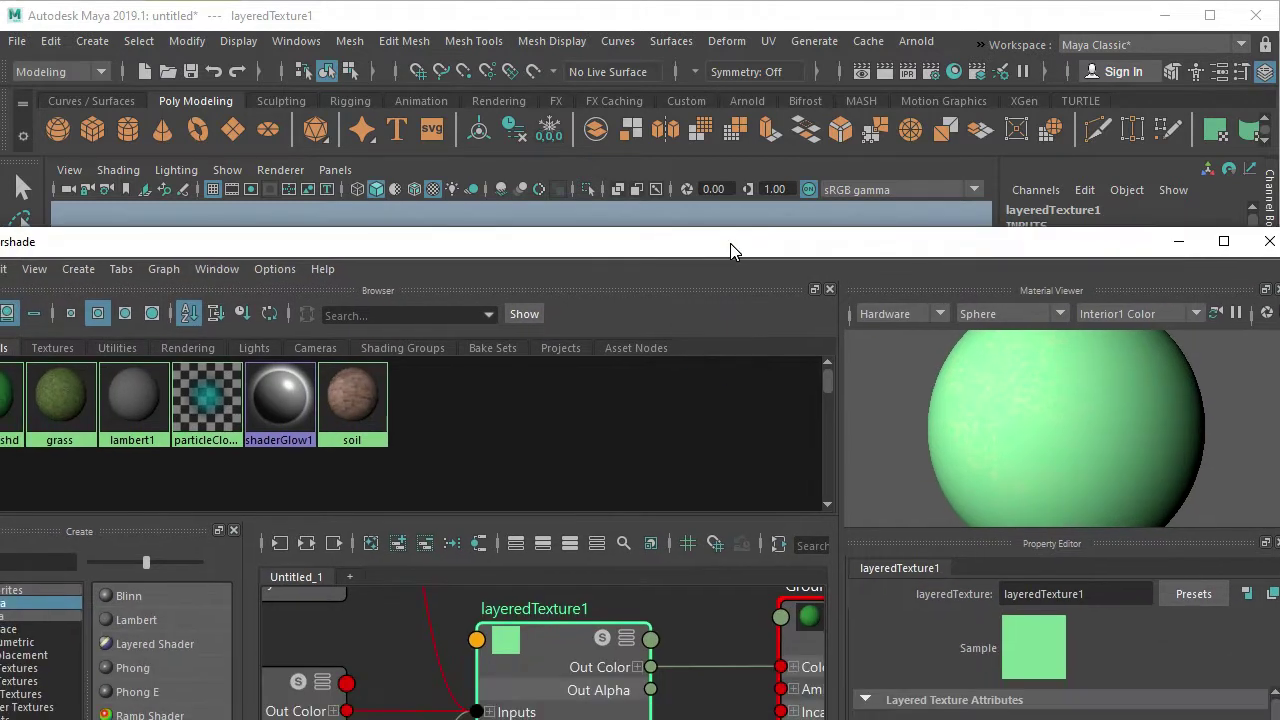
{"action": "left_click_drag", "start_coordinate": [839, 258], "coordinate": [809, 176]}
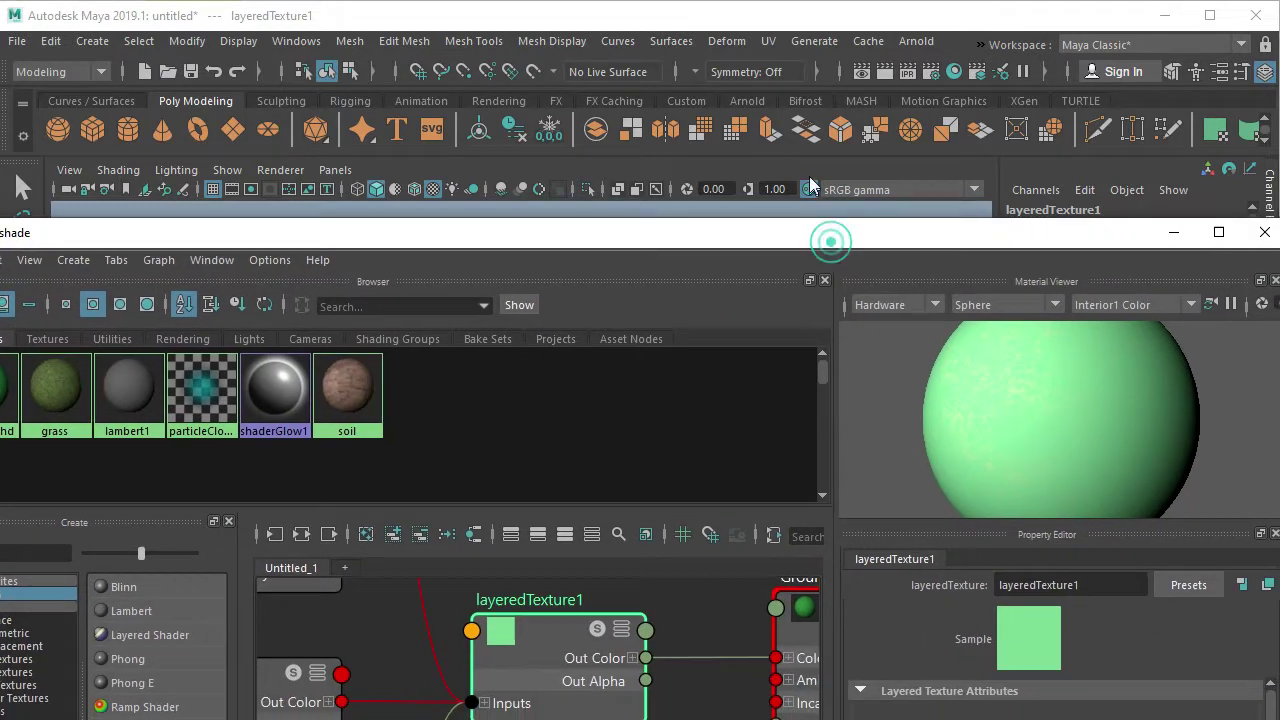
{"action": "scroll", "coordinate": [615, 575], "scroll_direction": "down", "scroll_amount": 3}
{"action": "scroll", "coordinate": [600, 590], "scroll_direction": "down", "scroll_amount": 1}
{"action": "scroll", "coordinate": [540, 630], "scroll_direction": "down", "scroll_amount": 1}
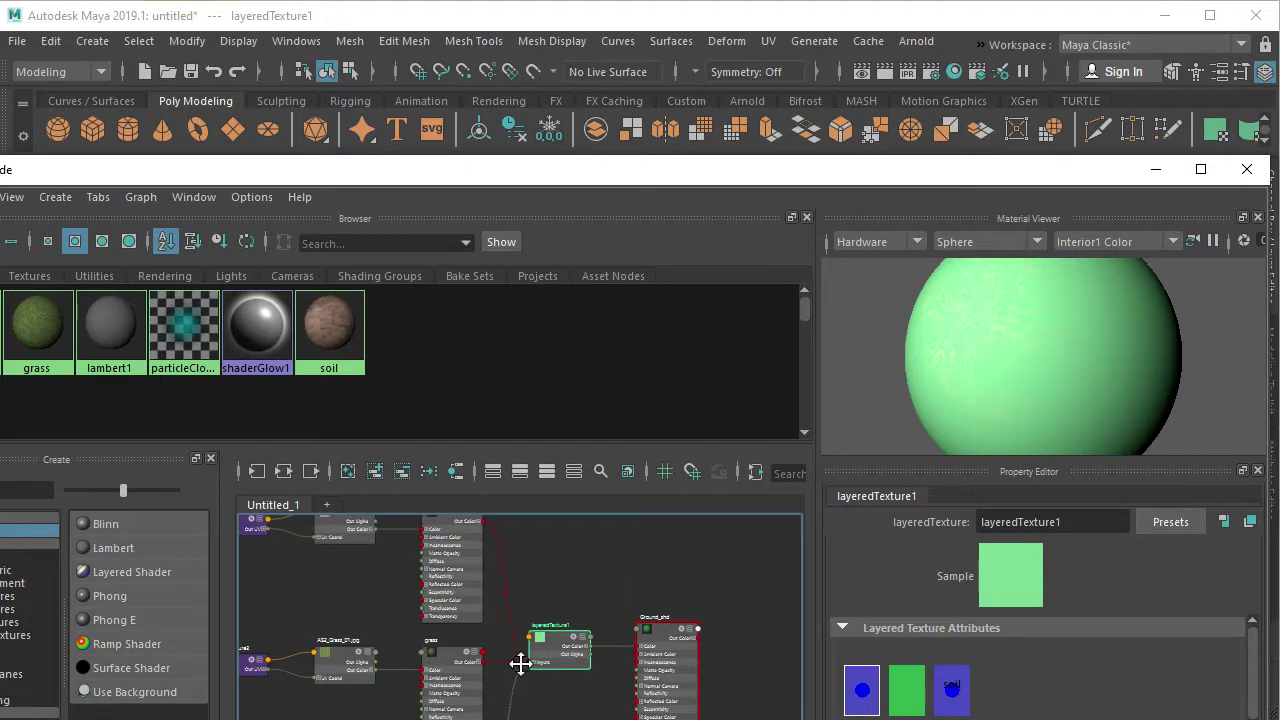
{"action": "scroll", "coordinate": [480, 650], "scroll_direction": "down", "scroll_amount": 1}
{"action": "middle_click_drag", "start_coordinate": [840, 672], "coordinate": [925, 690]}
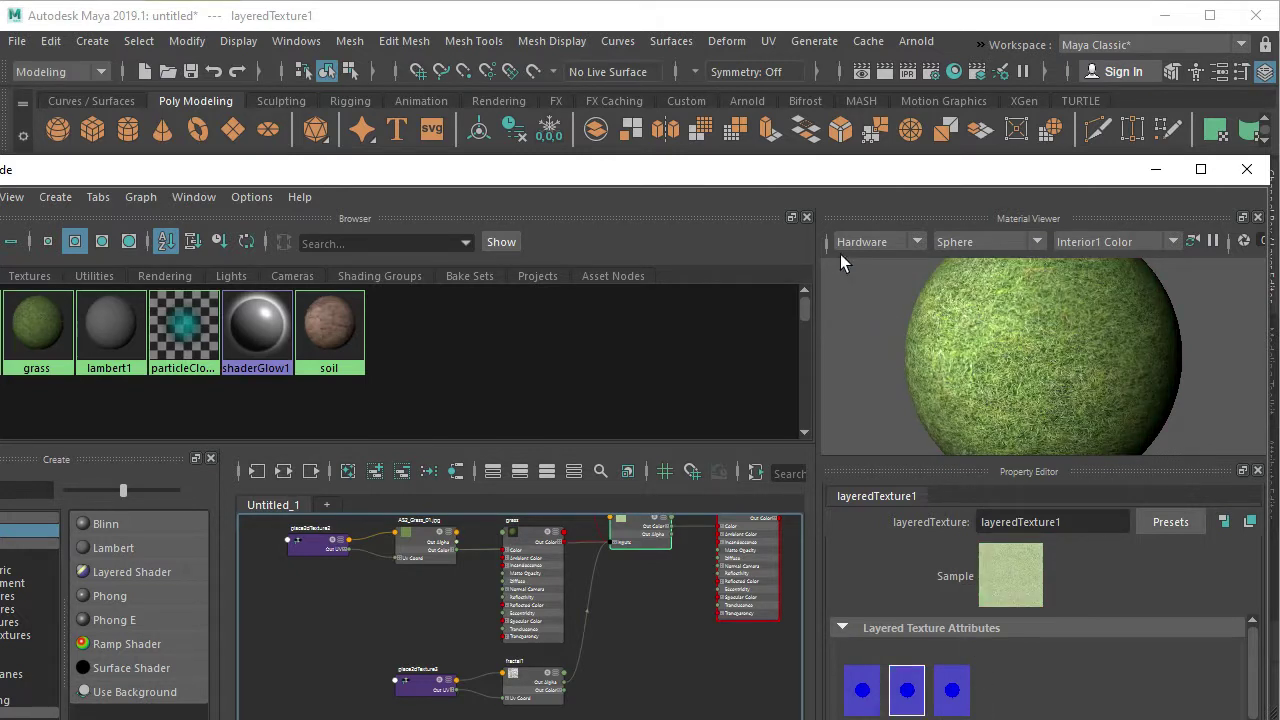
{"action": "mouse_move", "coordinate": [829, 180]}
{"action": "left_mouse_down"}
{"action": "mouse_move", "coordinate": [825, 220]}
{"action": "mouse_move", "coordinate": [839, 195]}
{"action": "left_mouse_up"}
{"action": "scroll", "coordinate": [956, 644], "scroll_direction": "down", "scroll_amount": 2}
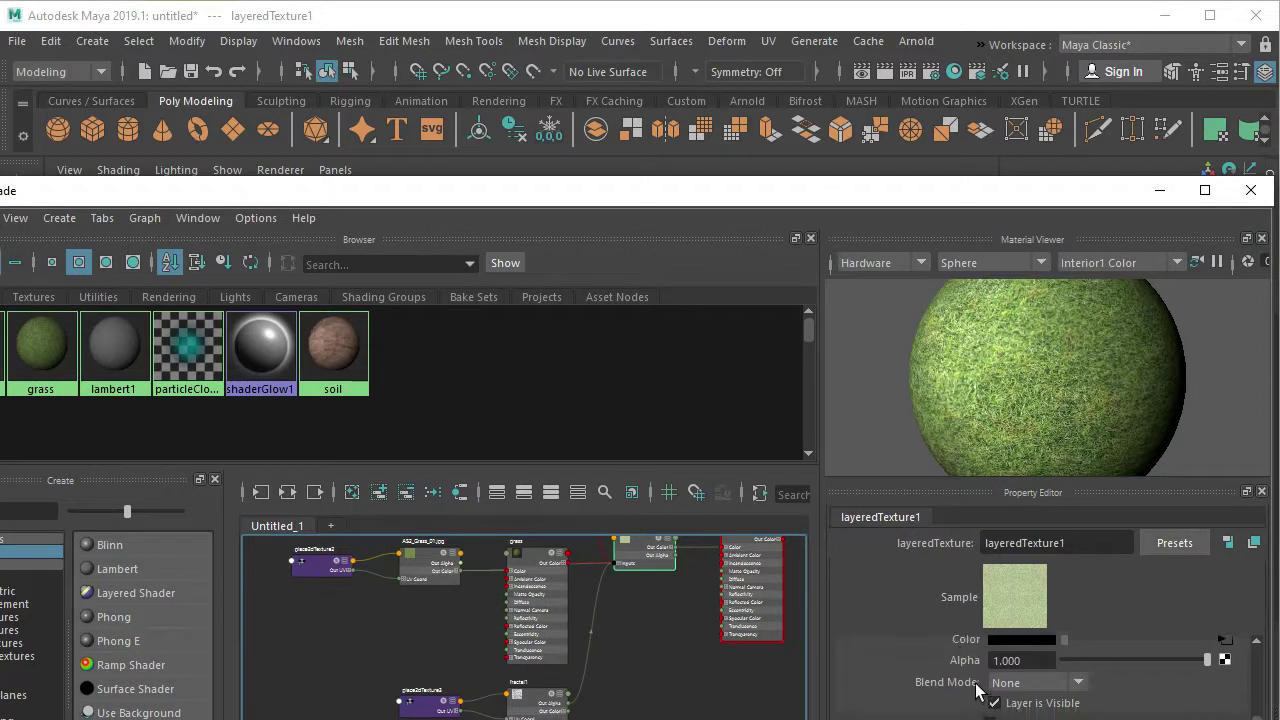
{"action": "mouse_move", "coordinate": [917, 669]}
{"action": "middle_mouse_down"}
{"action": "mouse_move", "coordinate": [907, 672]}
{"action": "mouse_move", "coordinate": [908, 652]}
{"action": "middle_mouse_up"}
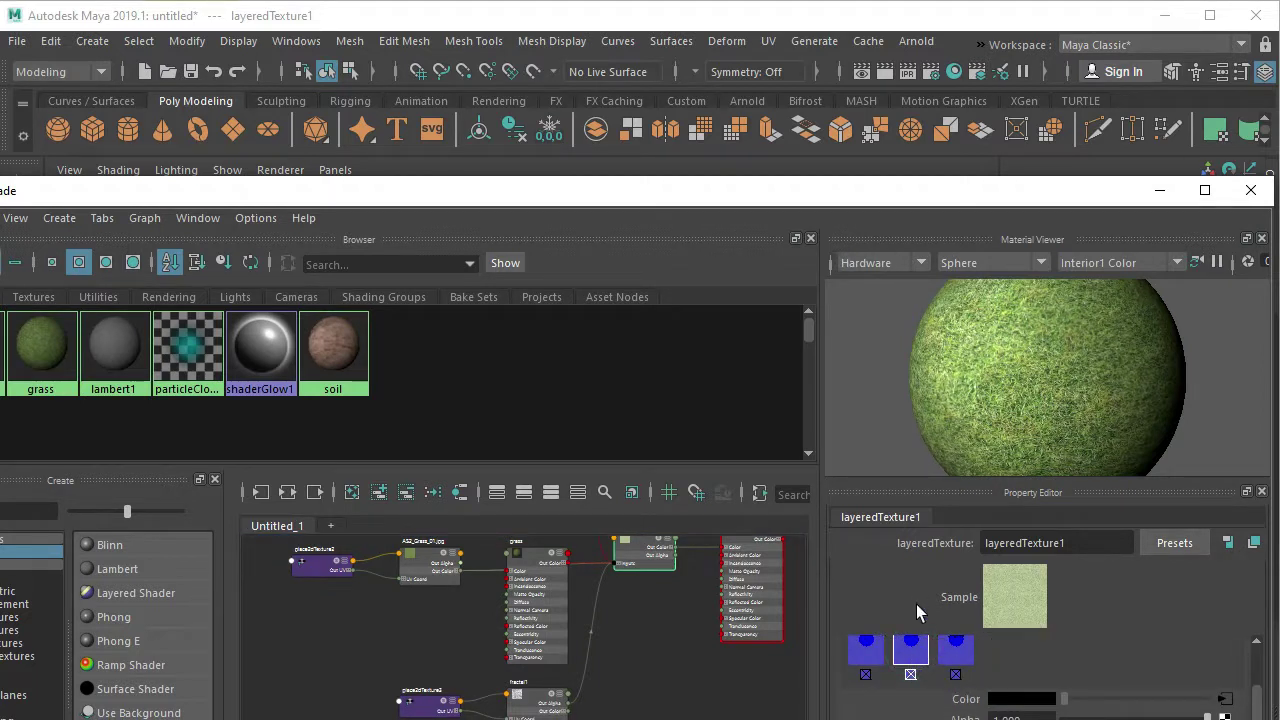
{"action": "middle_click_drag", "start_coordinate": [949, 598], "coordinate": [990, 664]}
{"action": "scroll", "coordinate": [1016, 705], "scroll_direction": "down", "scroll_amount": 1}
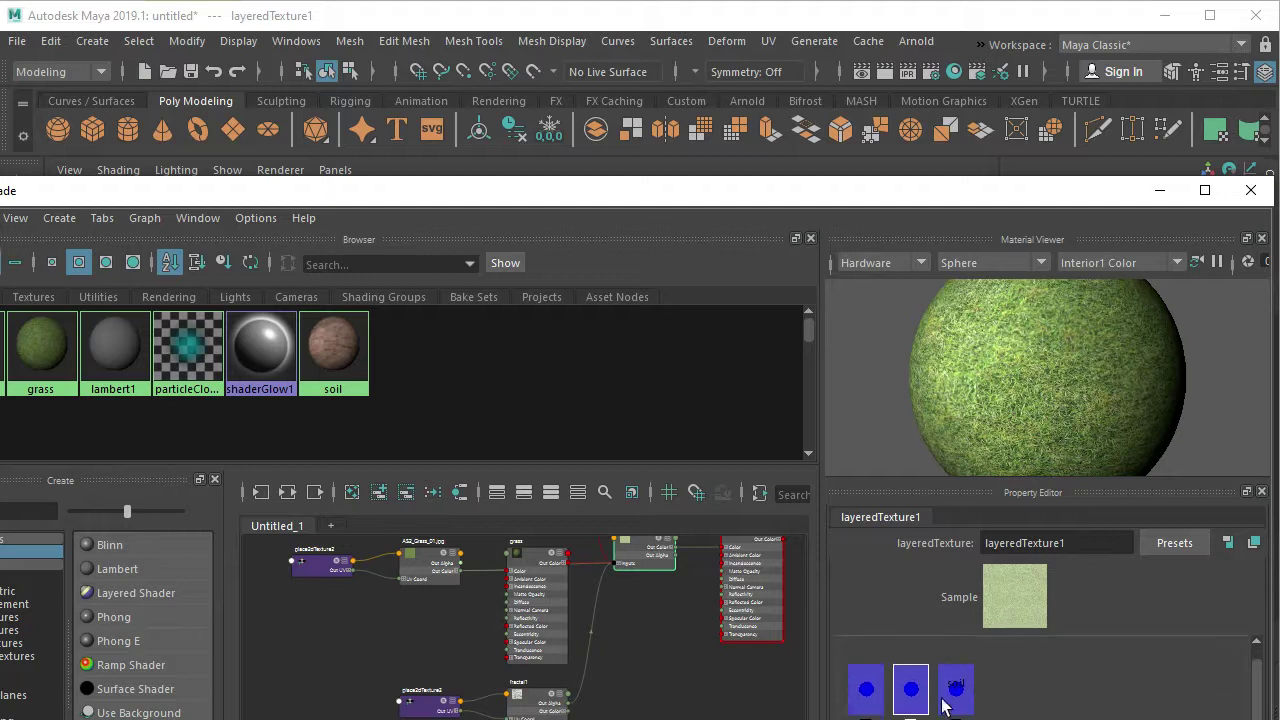
{"action": "scroll", "coordinate": [968, 685], "scroll_direction": "down", "scroll_amount": 2}
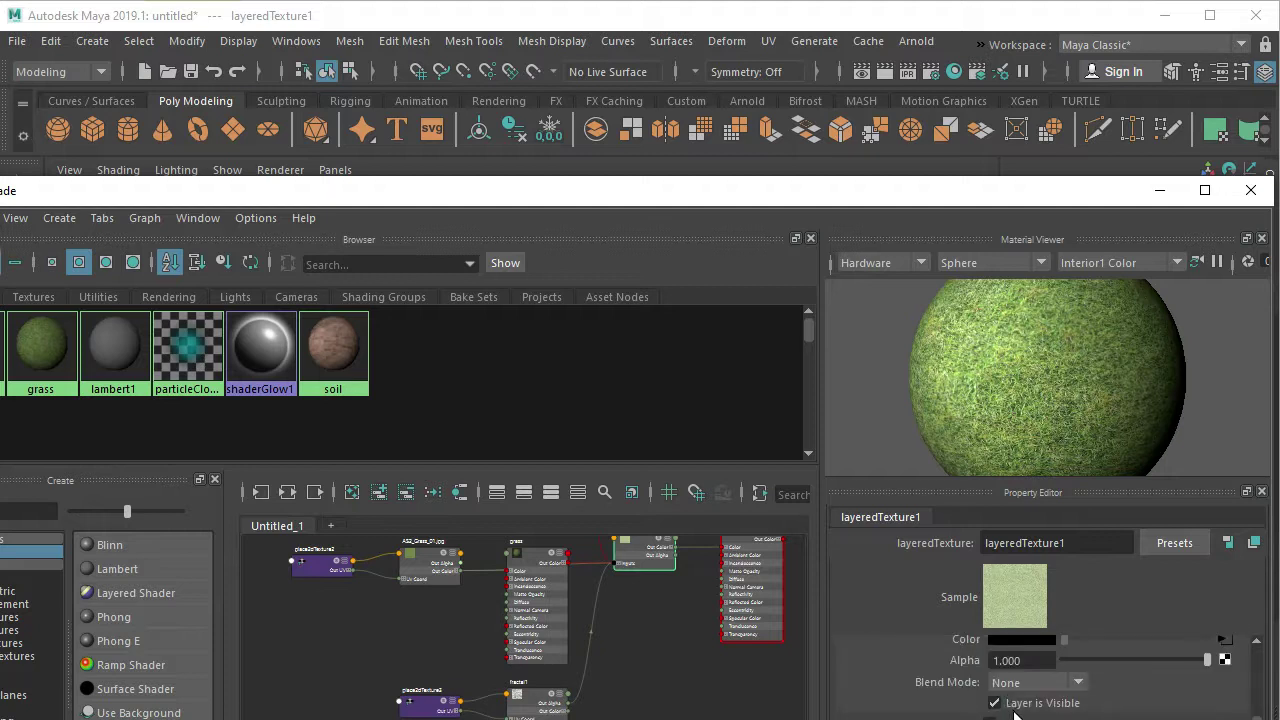
Map a new Noise texture onto the layer's alpha and set its blend mode to Over.
{"action": "left_click", "coordinate": [1225, 661]}
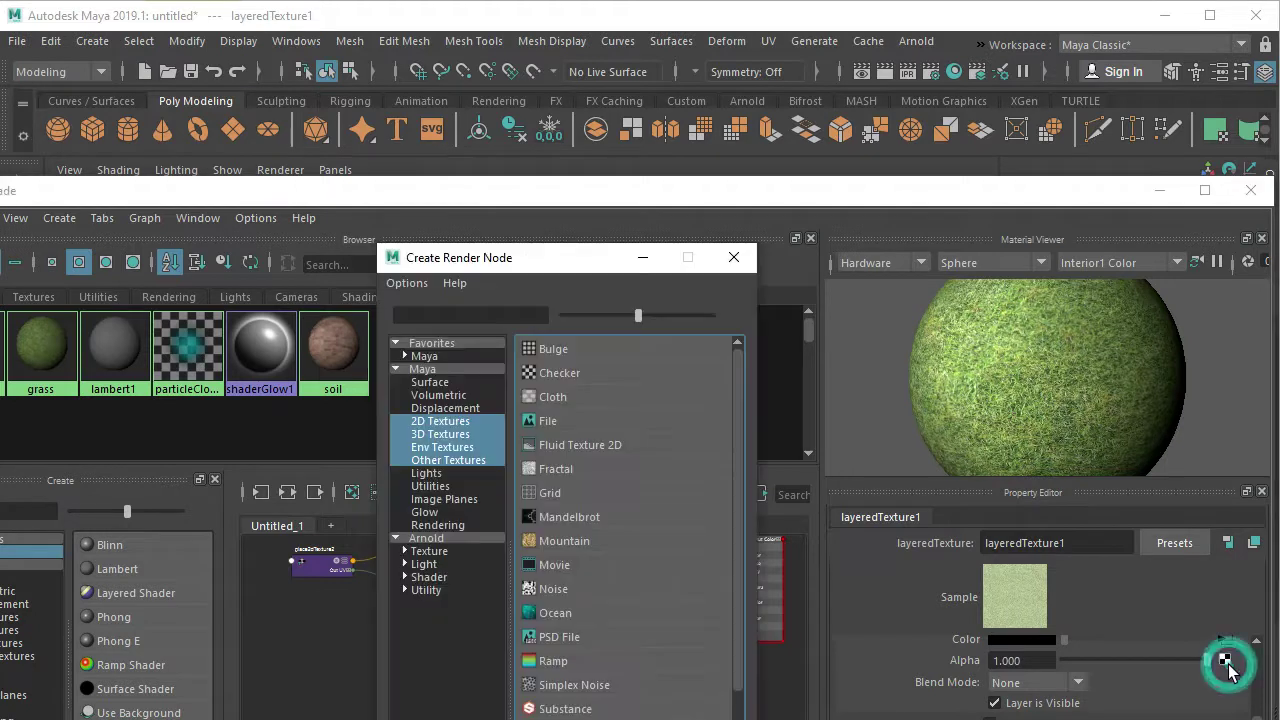
{"action": "left_click", "coordinate": [548, 589]}
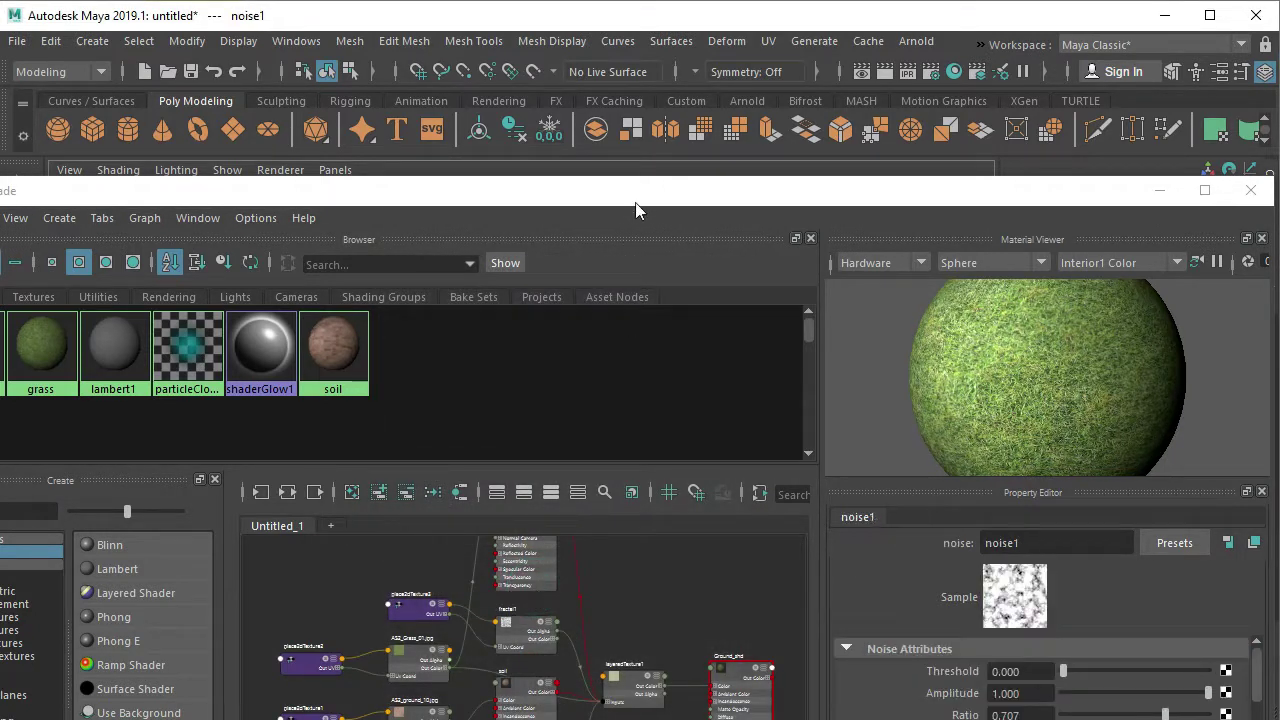
{"action": "left_click_drag", "start_coordinate": [635, 202], "coordinate": [606, 194]}
{"action": "middle_click_drag", "start_coordinate": [536, 635], "coordinate": [464, 571], "text": "alt"}
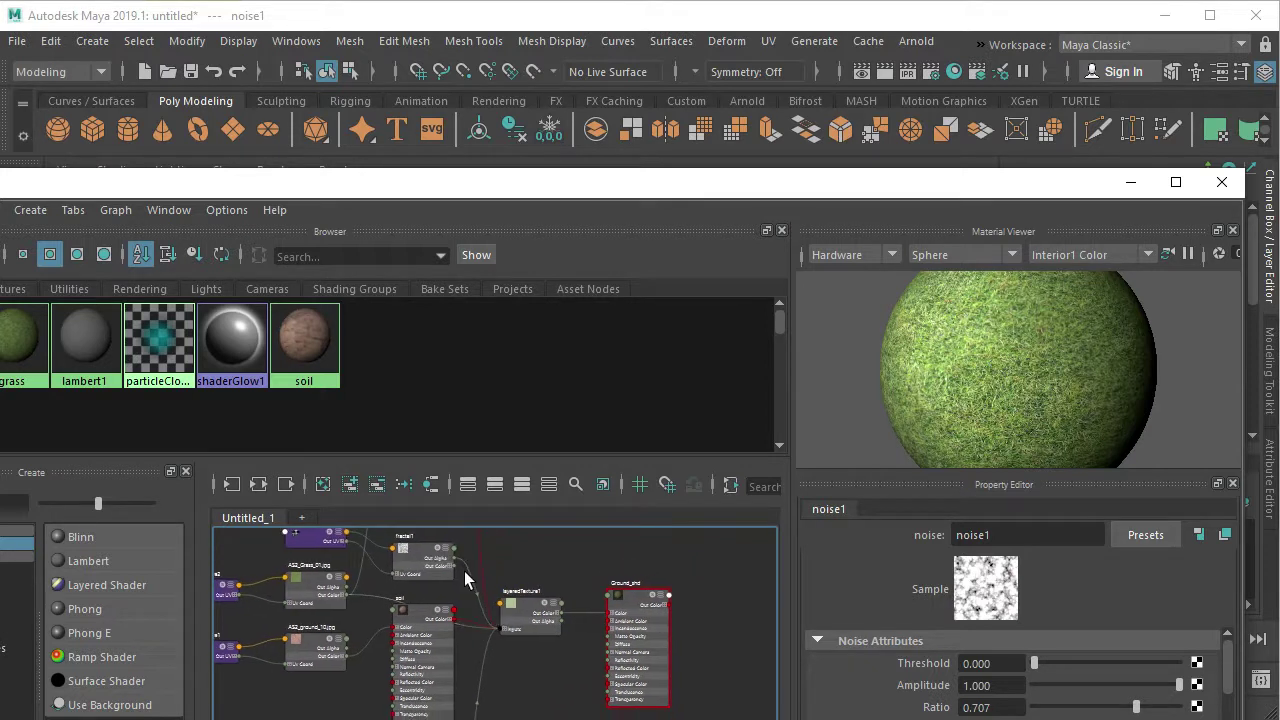
{"action": "left_click", "coordinate": [522, 607]}
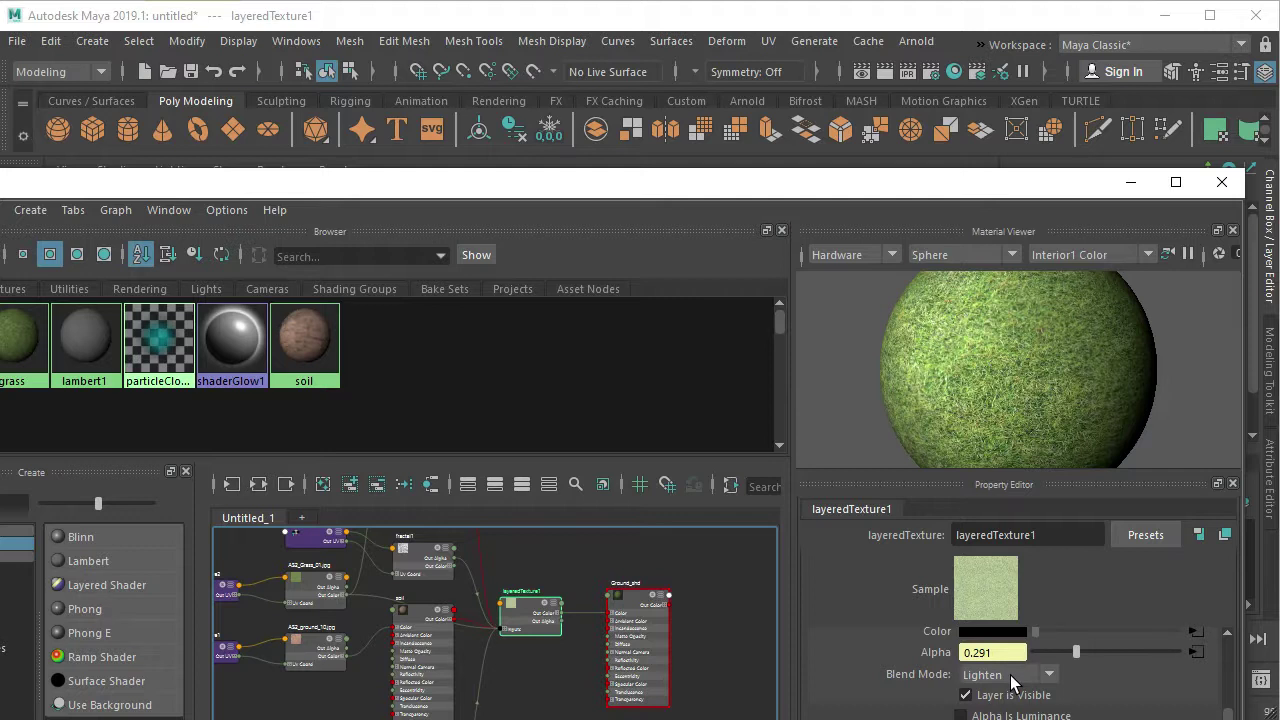
{"action": "left_click", "coordinate": [1057, 677]}
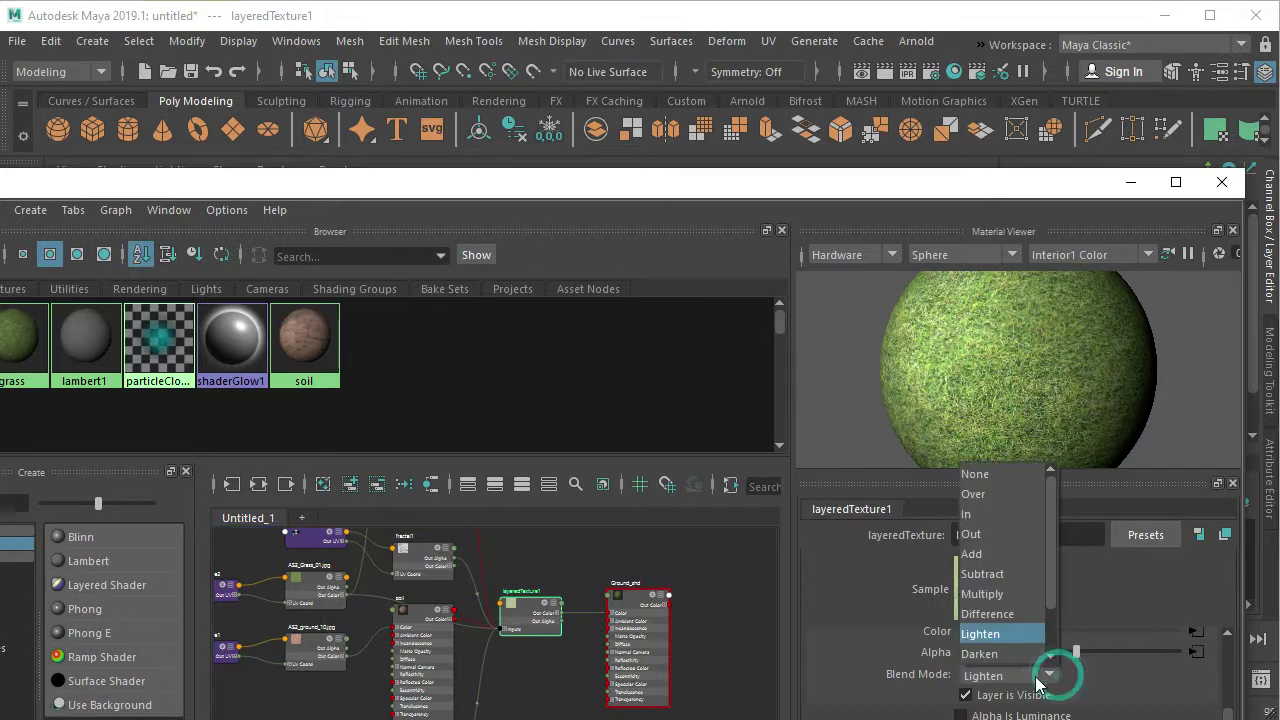
{"action": "left_click", "coordinate": [1000, 494]}
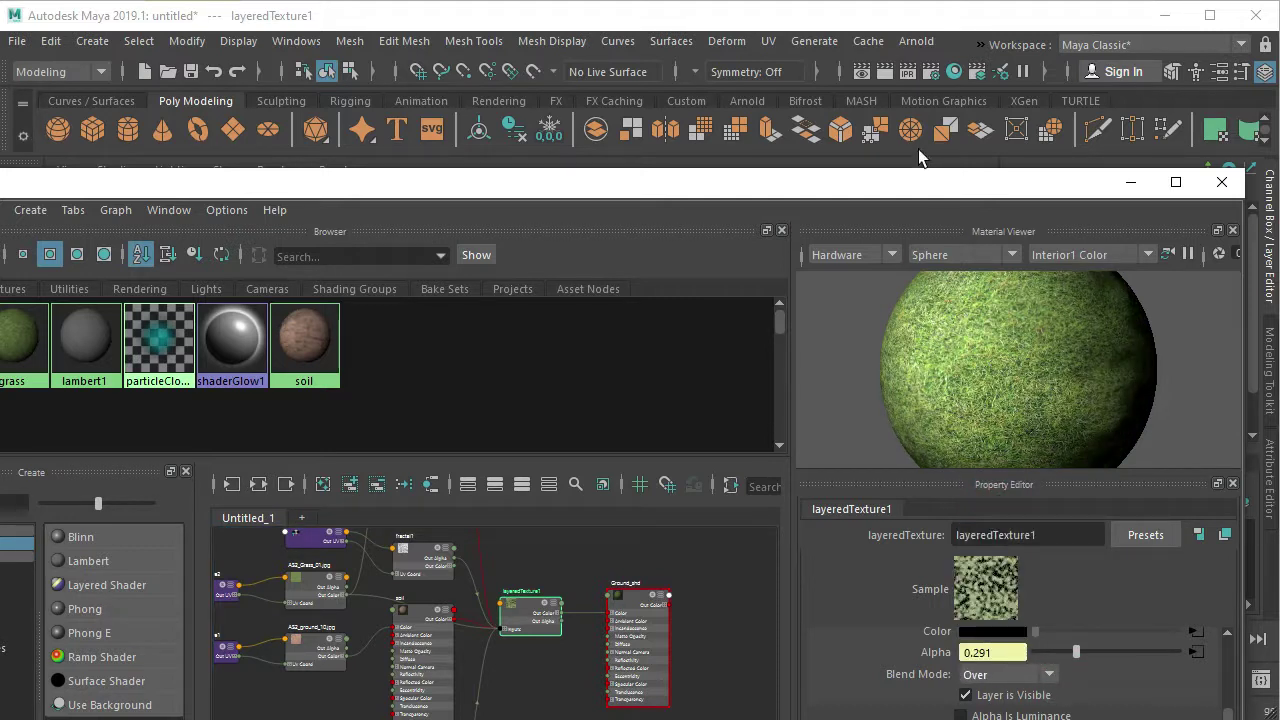
Lower the Hypershade and orbit closer to inspect the grass terrain.
{"action": "left_click_drag", "start_coordinate": [899, 187], "coordinate": [838, 433]}
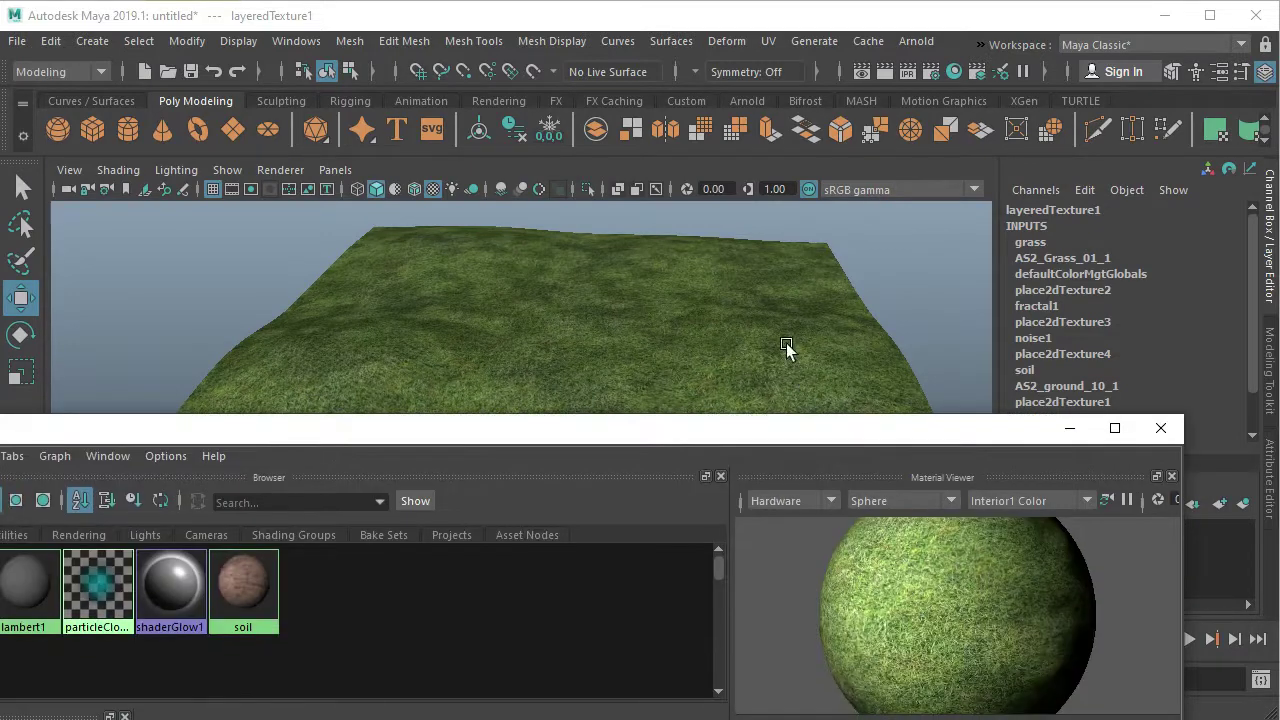
{"action": "mouse_move", "coordinate": [770, 307]}
{"action": "right_mouse_down", "text": "alt"}
{"action": "mouse_move", "coordinate": [765, 393]}
{"action": "mouse_move", "coordinate": [717, 337]}
{"action": "right_mouse_up", "text": "alt"}
{"action": "left_click_drag", "start_coordinate": [717, 337], "coordinate": [649, 303], "text": "alt"}
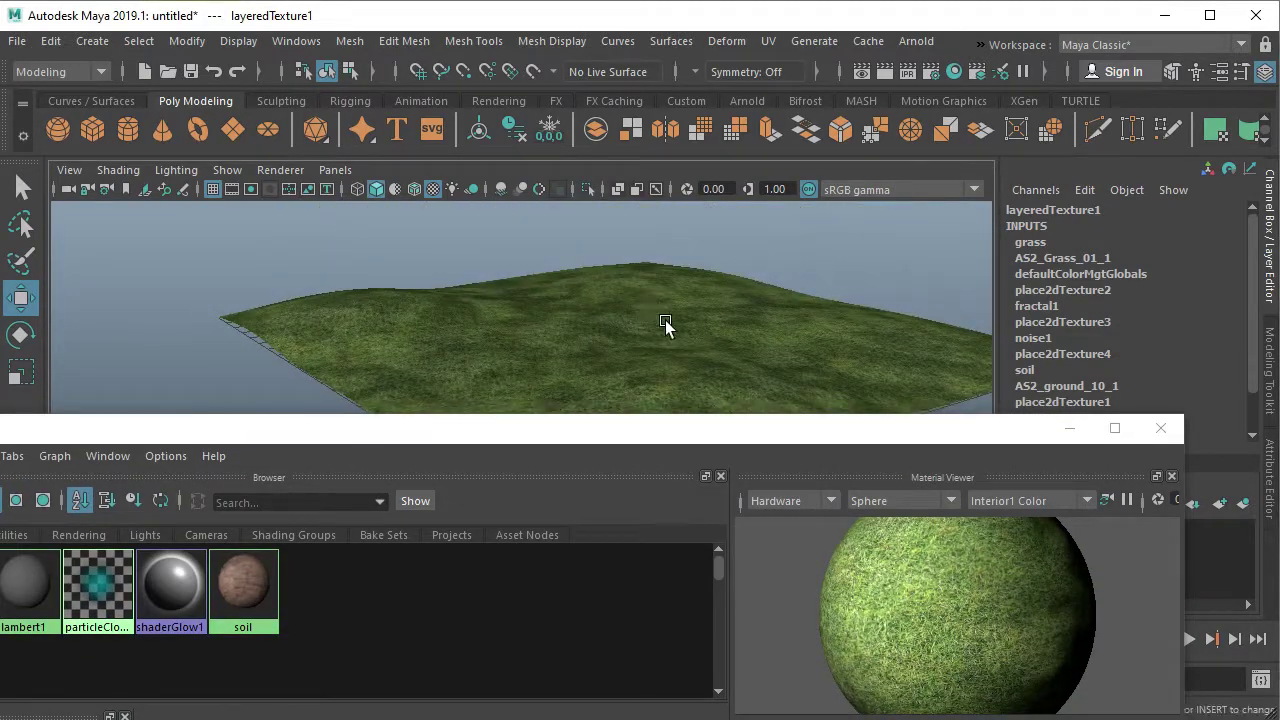
{"action": "right_click_drag", "start_coordinate": [626, 334], "coordinate": [700, 314], "text": "alt"}
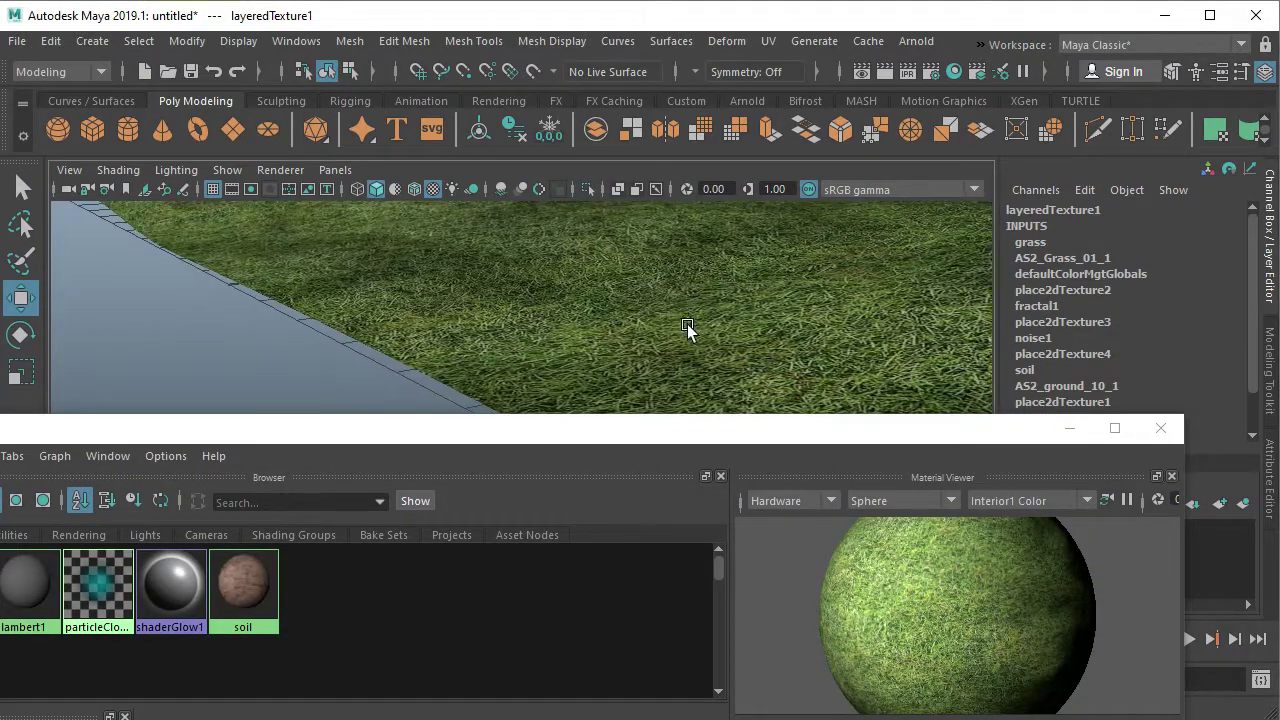
{"action": "left_click_drag", "start_coordinate": [689, 331], "coordinate": [631, 336], "text": "alt"}
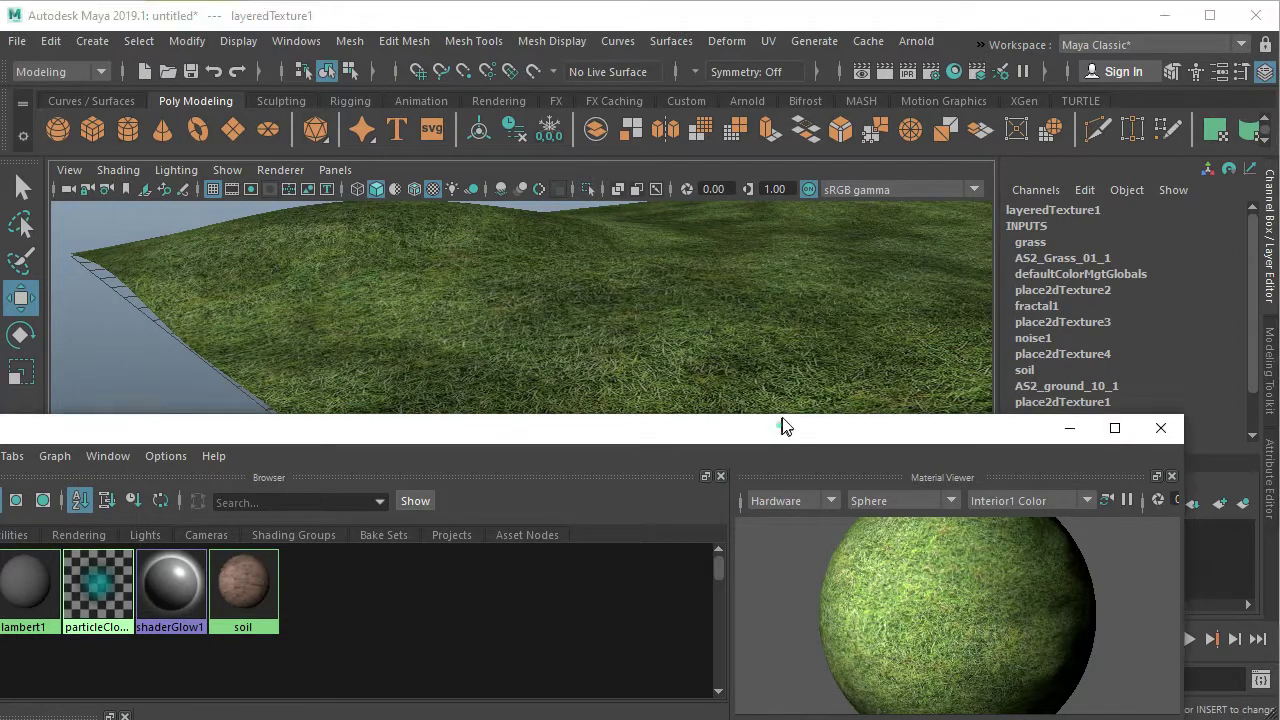
{"action": "left_click_drag", "start_coordinate": [783, 428], "coordinate": [825, 212]}
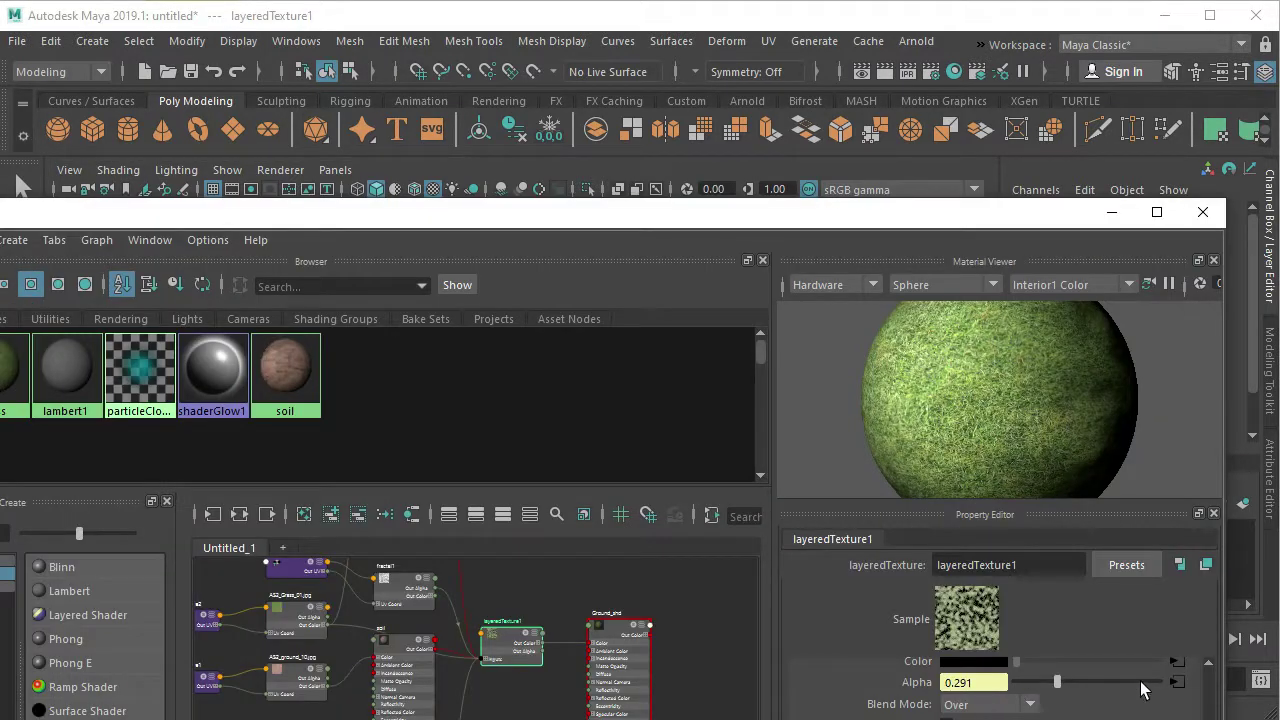
Regraph the Ground_shd network and select layeredTexture1 to edit its layers.
{"action": "left_click", "coordinate": [590, 697]}
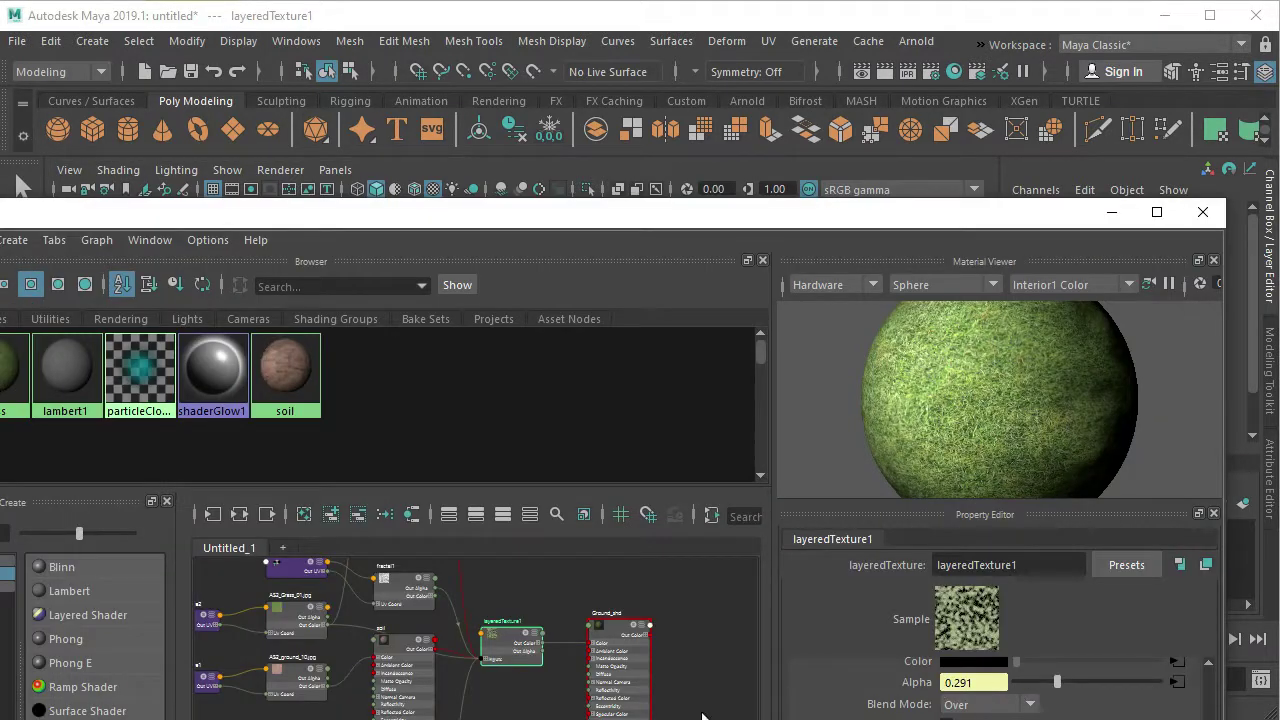
{"action": "left_click", "coordinate": [212, 514]}
{"action": "middle_click_drag", "start_coordinate": [549, 622], "coordinate": [468, 595]}
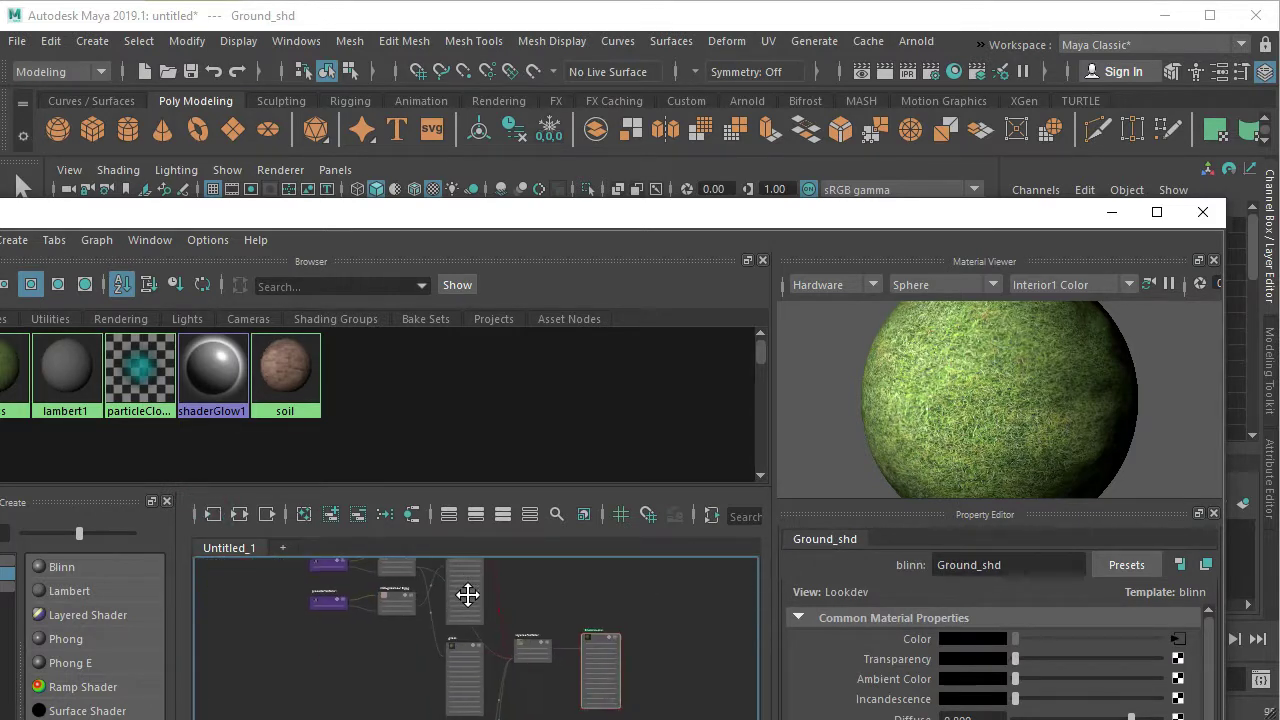
{"action": "left_click", "coordinate": [532, 650]}
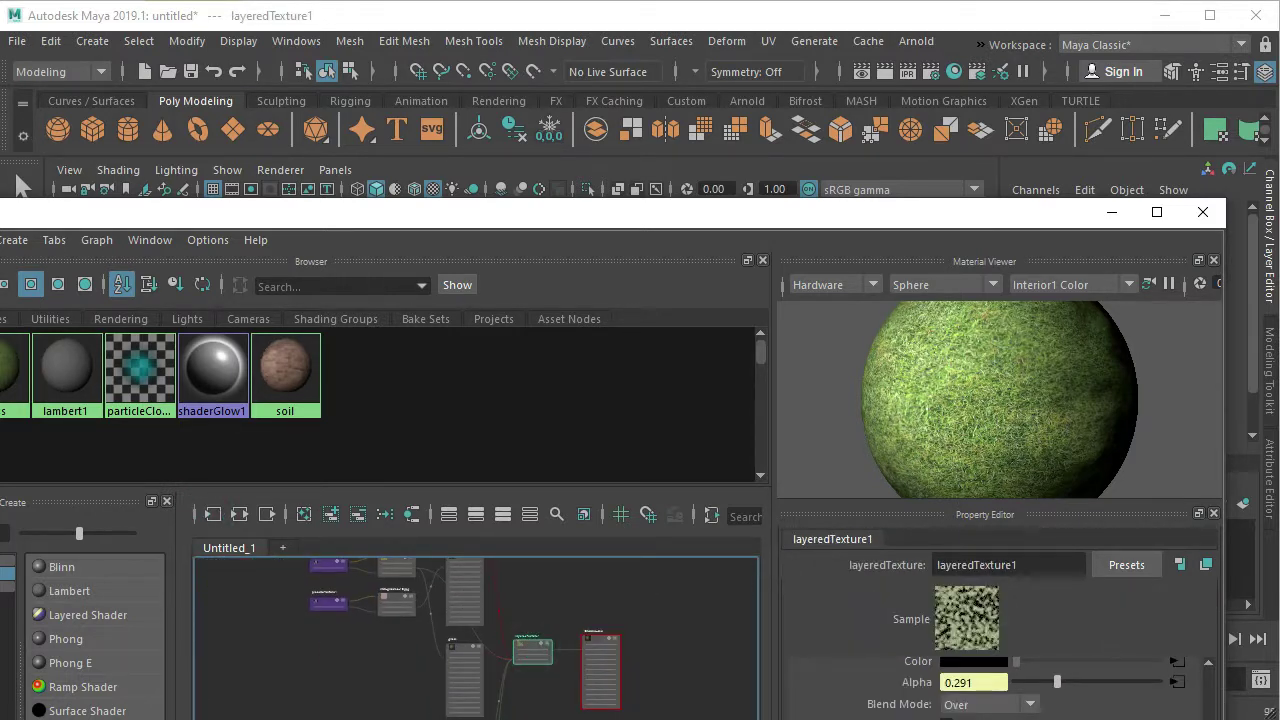
{"action": "scroll", "coordinate": [1200, 670], "scroll_direction": "up", "scroll_amount": 2}
{"action": "scroll", "coordinate": [1200, 665], "scroll_direction": "up", "scroll_amount": 1}
{"action": "scroll", "coordinate": [1037, 705], "scroll_direction": "down", "scroll_amount": 1}
{"action": "scroll", "coordinate": [1035, 700], "scroll_direction": "down", "scroll_amount": 1}
{"action": "scroll", "coordinate": [1028, 692], "scroll_direction": "up", "scroll_amount": 1}
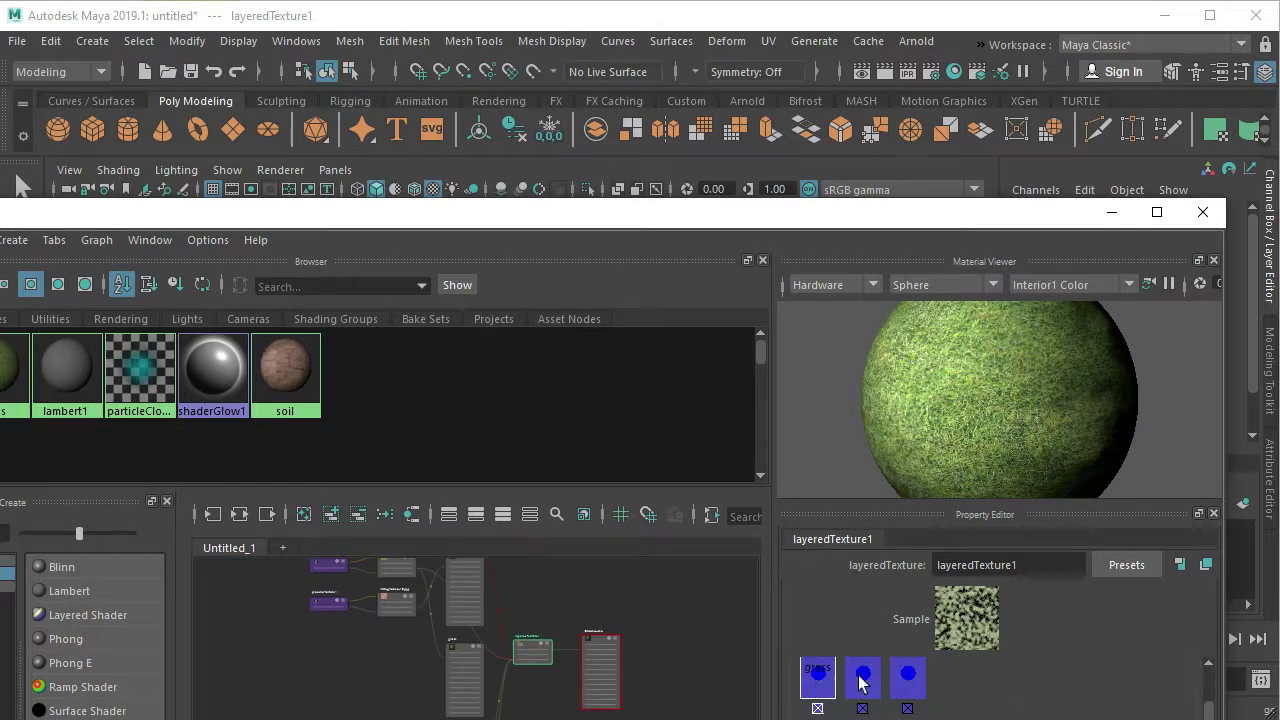
{"action": "left_click_drag", "start_coordinate": [885, 220], "coordinate": [886, 86]}
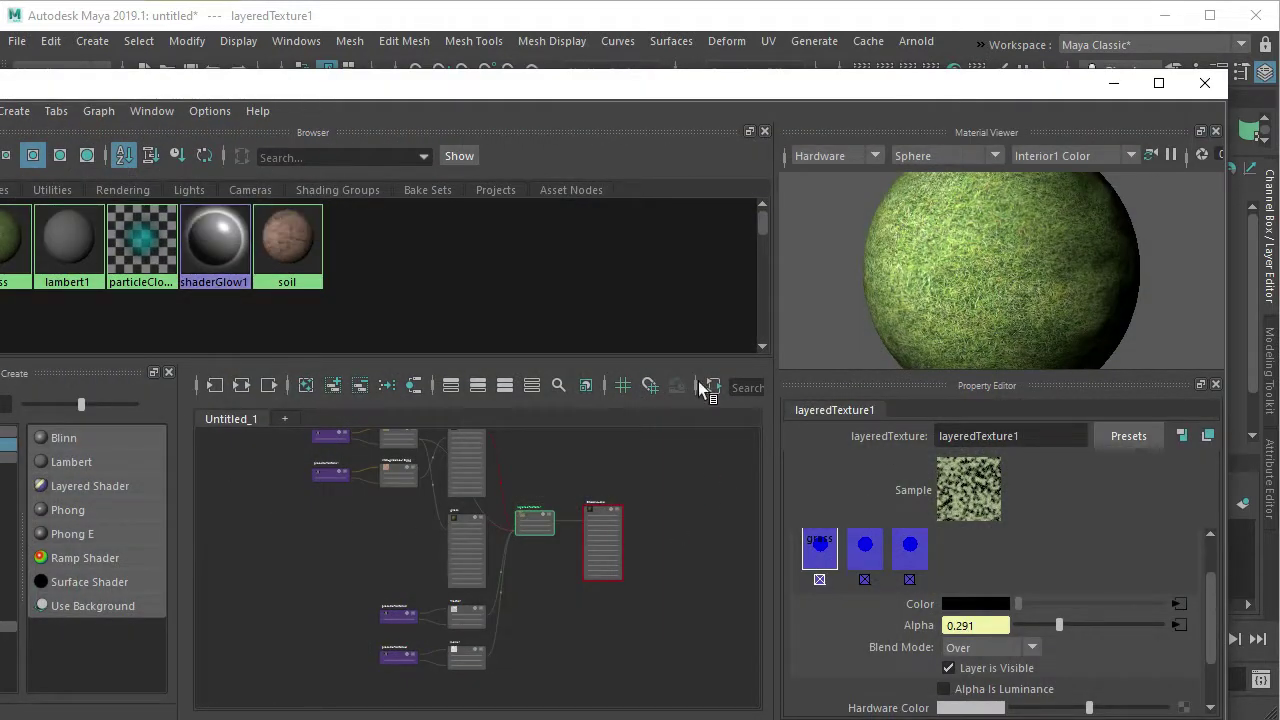
Set the first layer's blend mode to Lighten and the second layer's to Over.
{"action": "left_click", "coordinate": [1028, 649]}
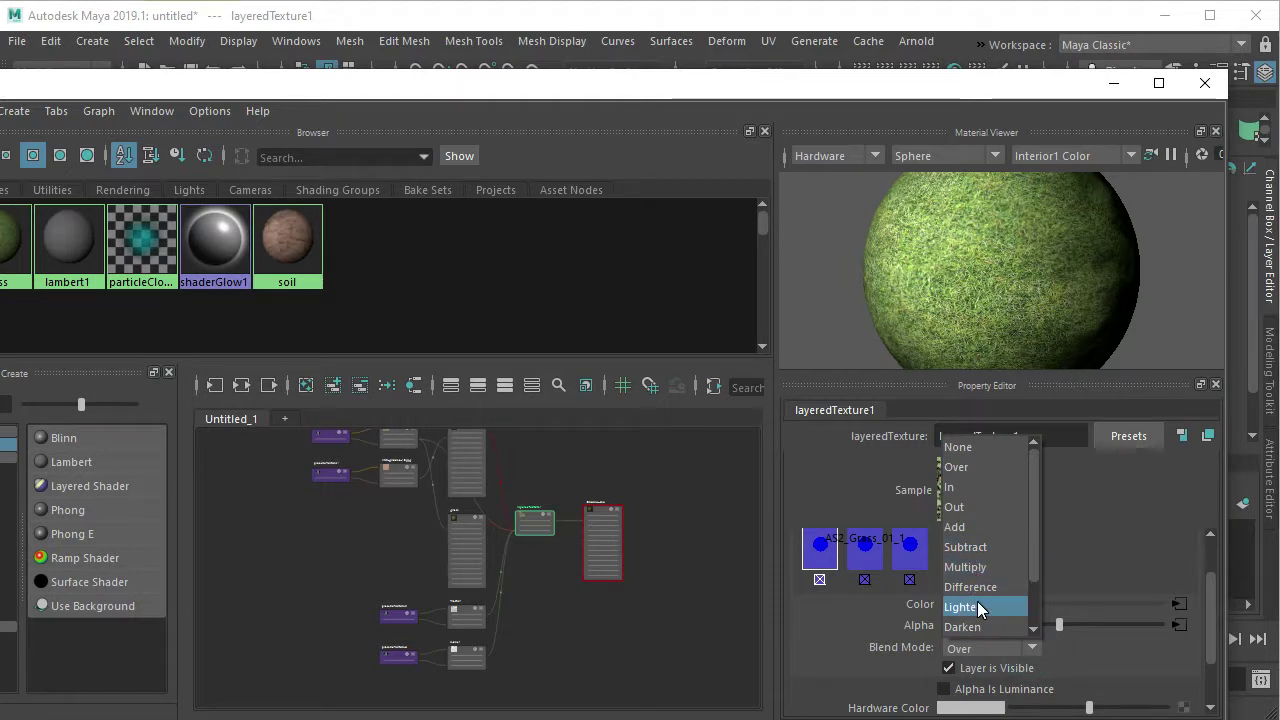
{"action": "left_click", "coordinate": [985, 606]}
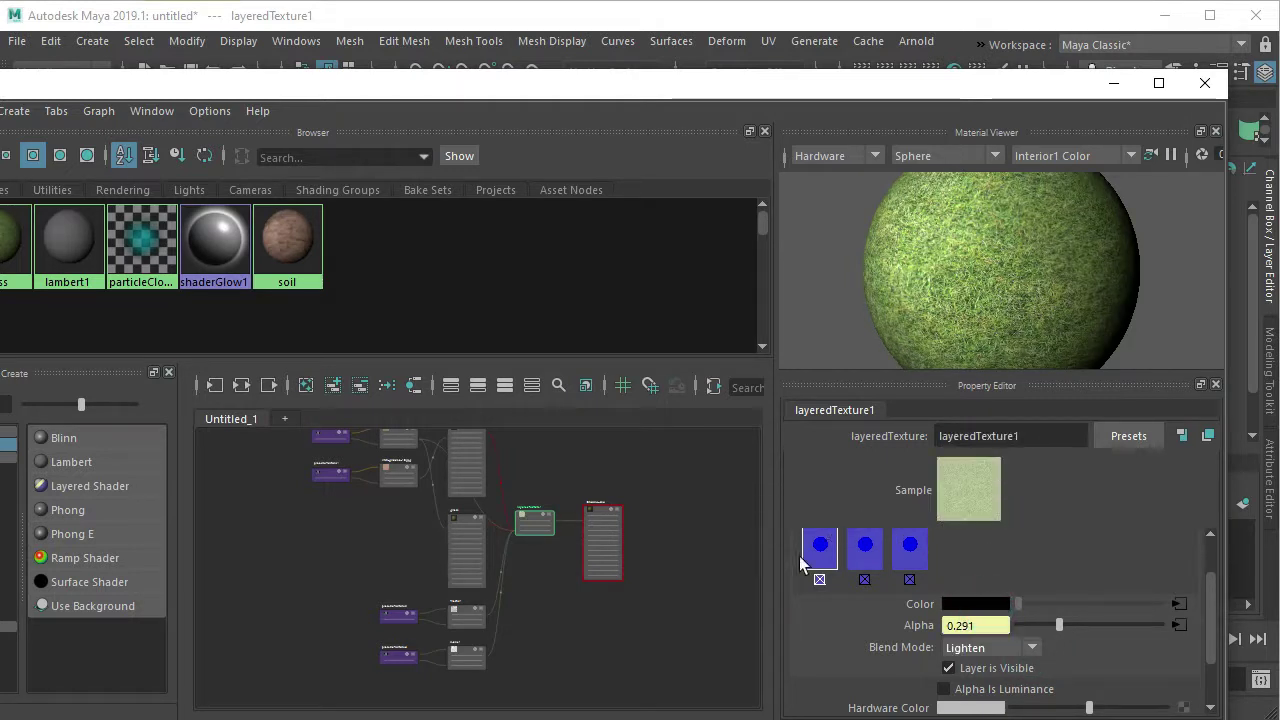
{"action": "left_click", "coordinate": [874, 556]}
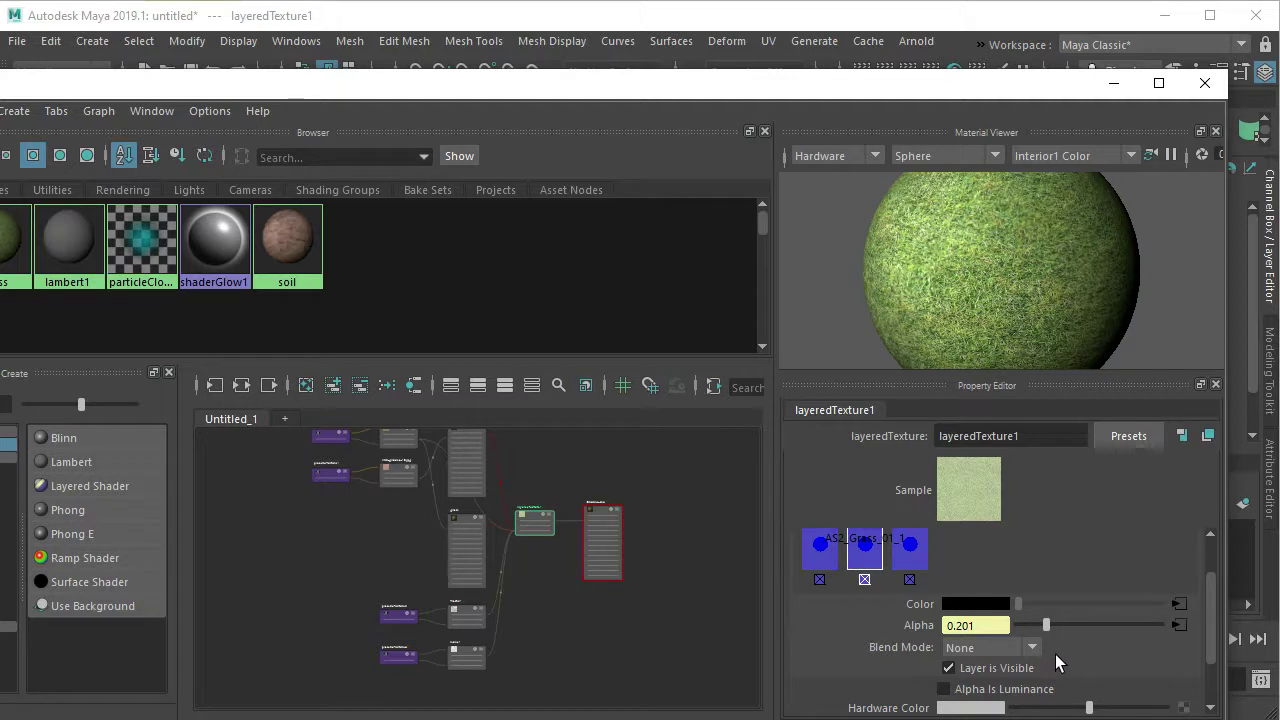
{"action": "left_click", "coordinate": [1029, 648]}
{"action": "left_click", "coordinate": [970, 465]}
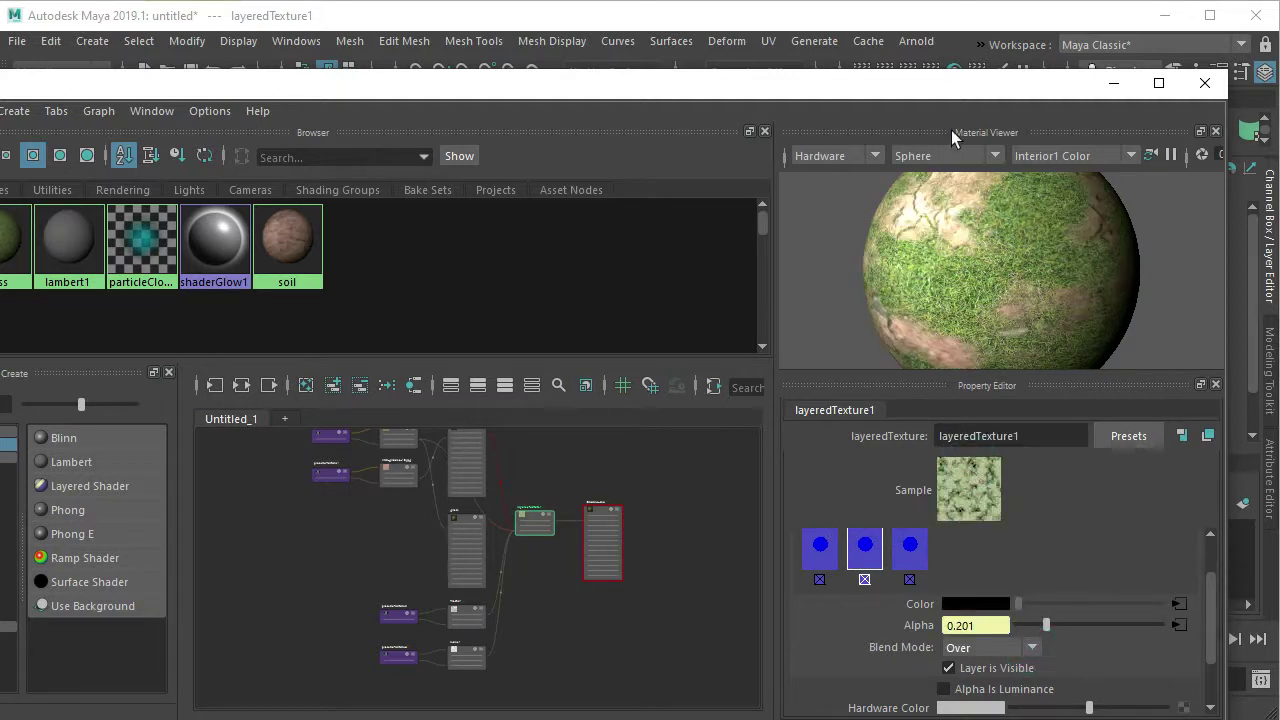
{"action": "left_click_drag", "start_coordinate": [958, 92], "coordinate": [931, 197]}
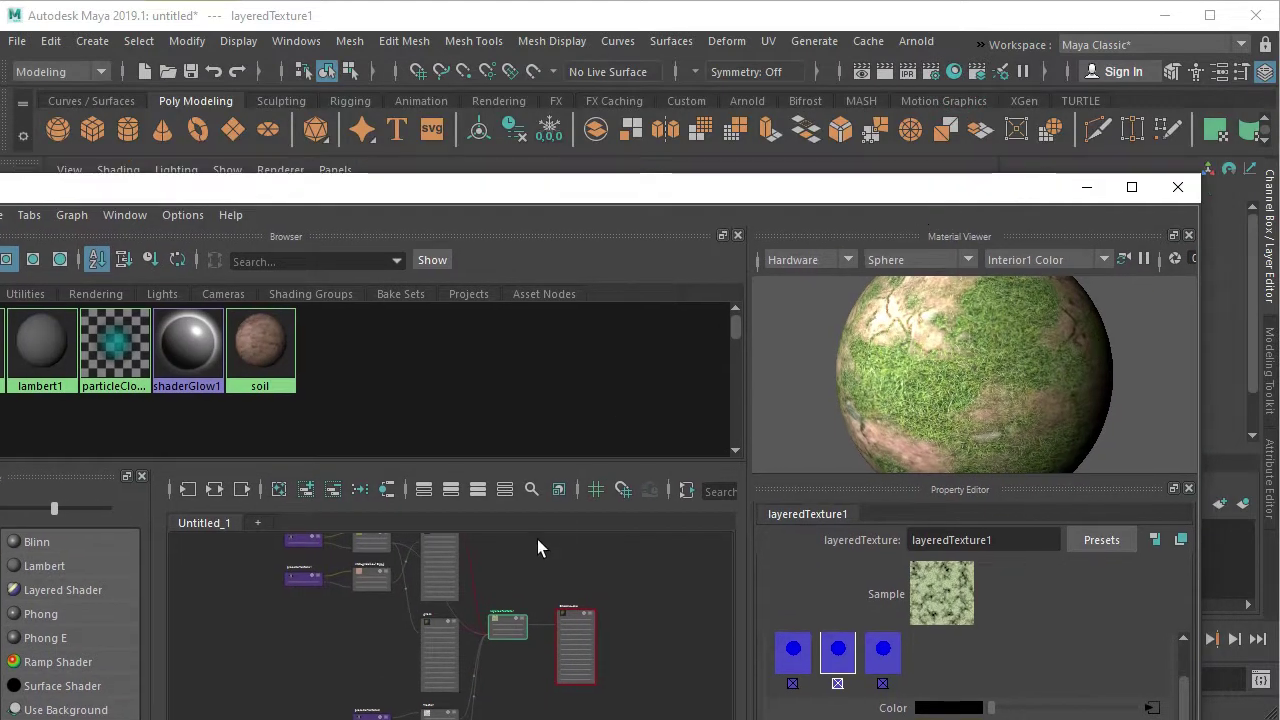
Minimize the Hypershade and tumble and dolly around the grass-and-cracked-soil terrain plane.
{"action": "left_click", "coordinate": [1086, 187]}
{"action": "mouse_move", "coordinate": [651, 370]}
{"action": "left_mouse_down", "text": "alt"}
{"action": "mouse_move", "coordinate": [697, 416]}
{"action": "mouse_move", "coordinate": [679, 393]}
{"action": "left_mouse_up", "text": "alt"}
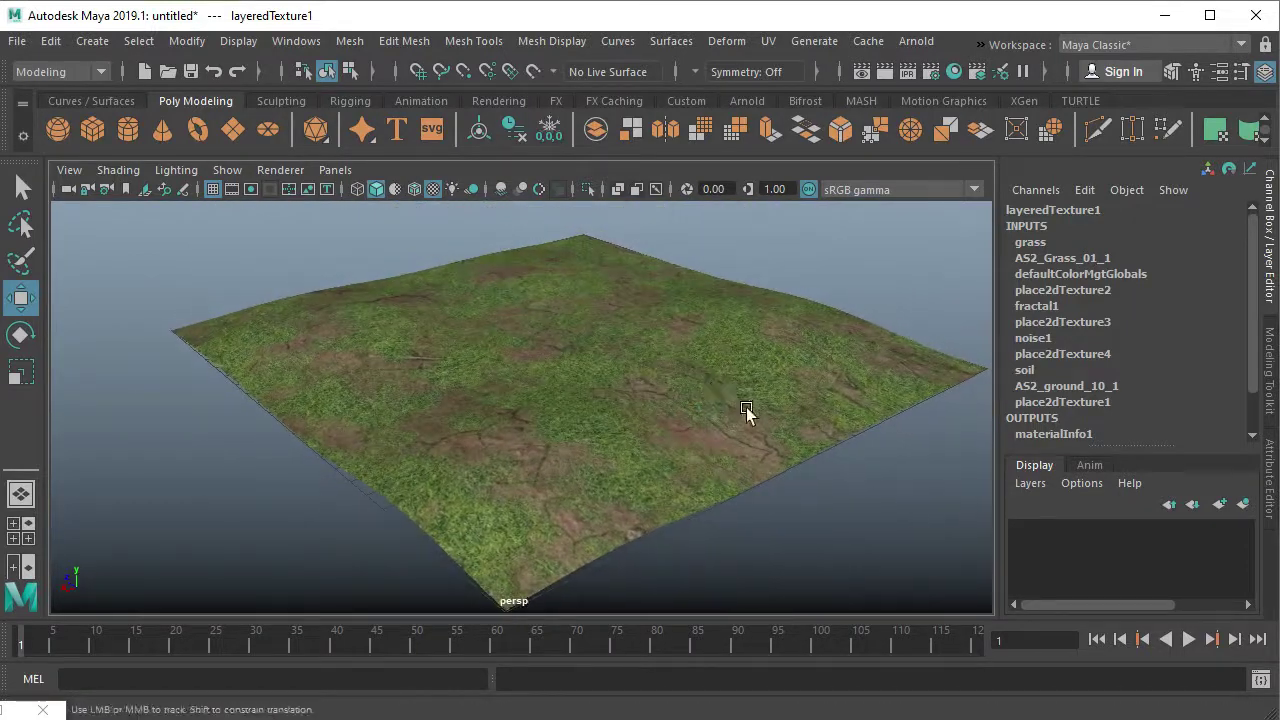
{"action": "right_click_drag", "start_coordinate": [571, 417], "coordinate": [597, 440], "text": "alt"}
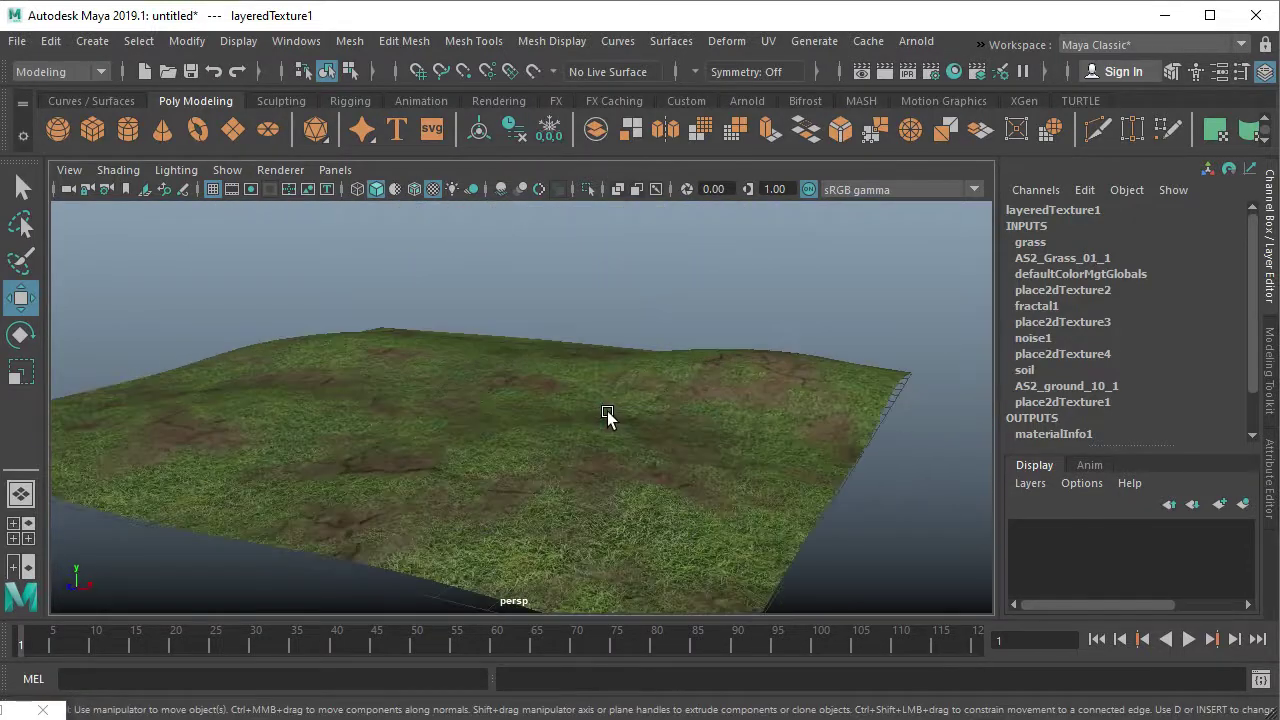
{"action": "mouse_move", "coordinate": [597, 440]}
{"action": "left_mouse_down", "text": "alt"}
{"action": "mouse_move", "coordinate": [634, 437]}
{"action": "mouse_move", "coordinate": [597, 446]}
{"action": "mouse_move", "coordinate": [589, 437]}
{"action": "mouse_move", "coordinate": [625, 430]}
{"action": "mouse_move", "coordinate": [573, 425]}
{"action": "left_mouse_up", "text": "alt"}
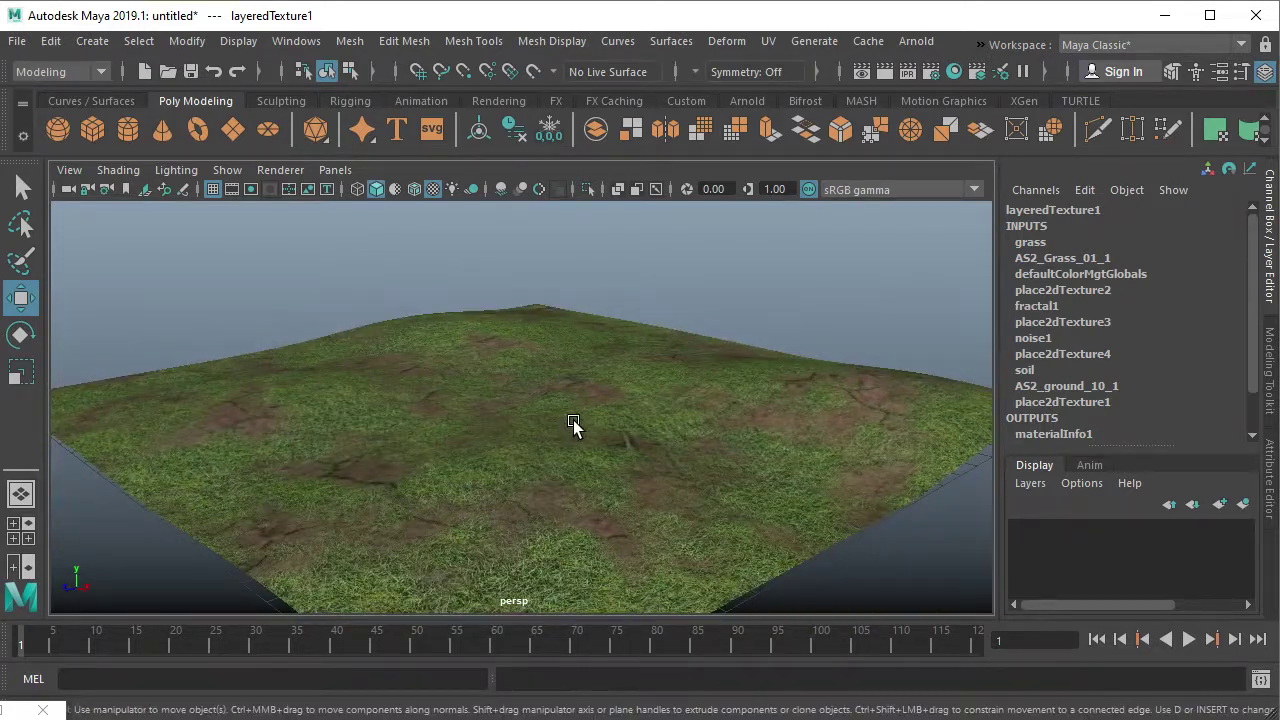
{"action": "mouse_move", "coordinate": [573, 425]}
{"action": "left_mouse_down", "text": "alt"}
{"action": "mouse_move", "coordinate": [571, 470]}
{"action": "mouse_move", "coordinate": [585, 440]}
{"action": "left_mouse_up", "text": "alt"}
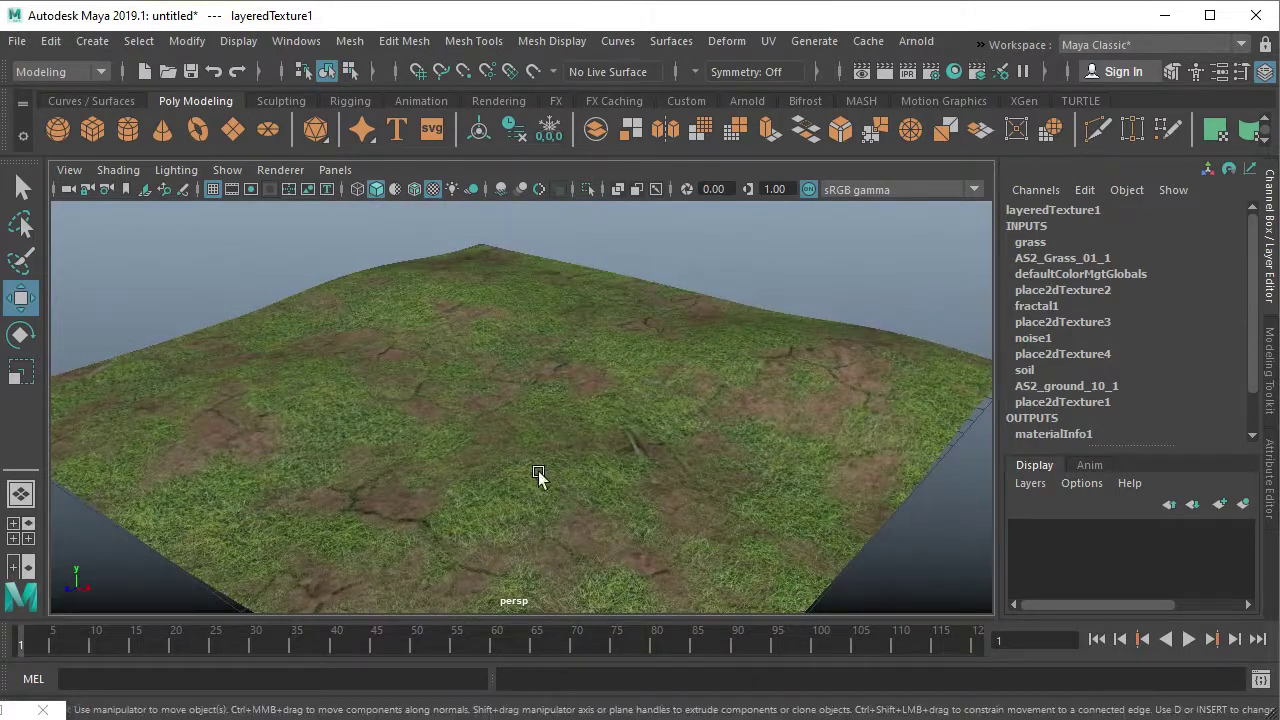
{"action": "mouse_move", "coordinate": [517, 463]}
{"action": "left_mouse_down", "text": "alt"}
{"action": "mouse_move", "coordinate": [549, 451]}
{"action": "mouse_move", "coordinate": [474, 452]}
{"action": "left_mouse_up", "text": "alt"}
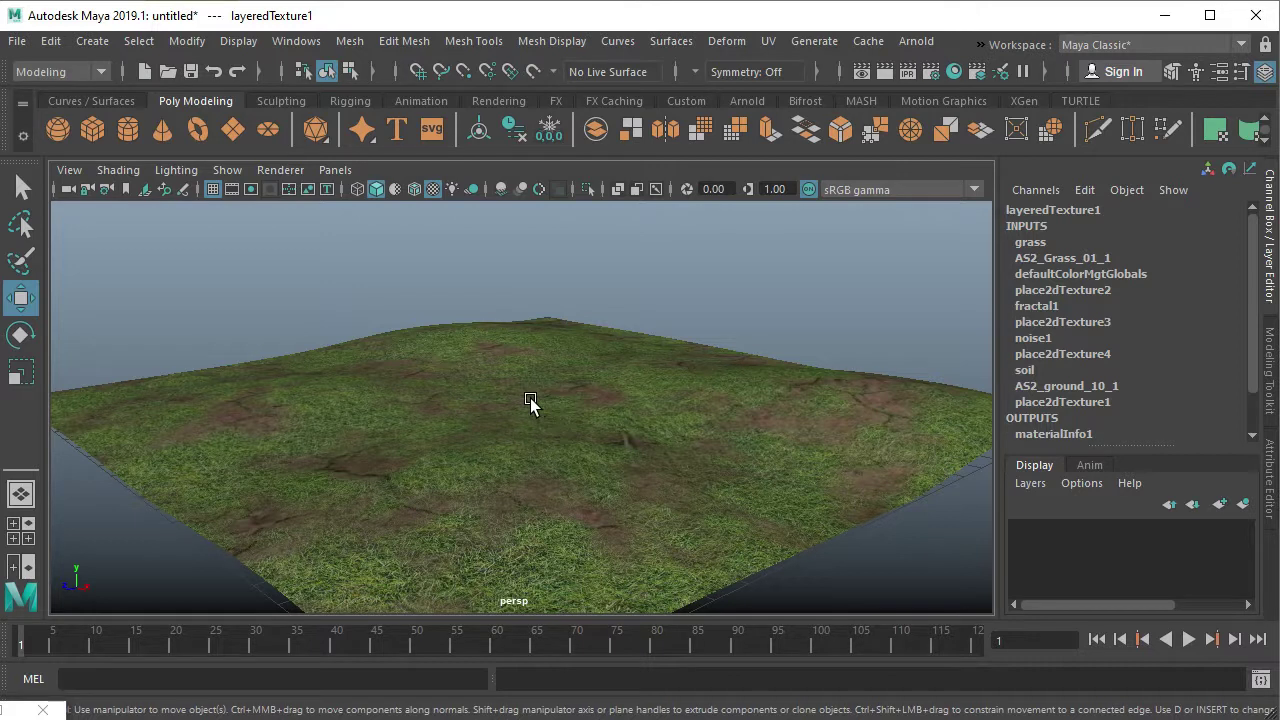